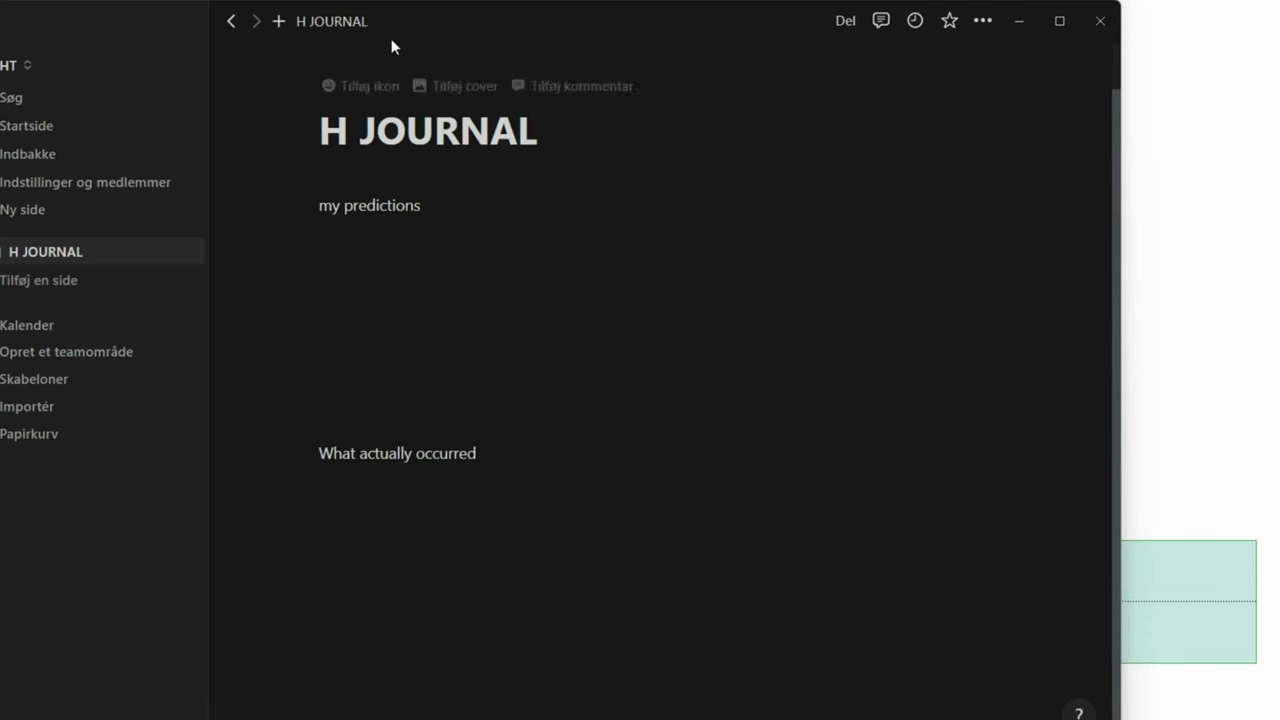
Move the H JOURNAL window aside and minimize it to get to the NQM2024 5-minute chart in TradingView
drag(450, 23, 536, 22)
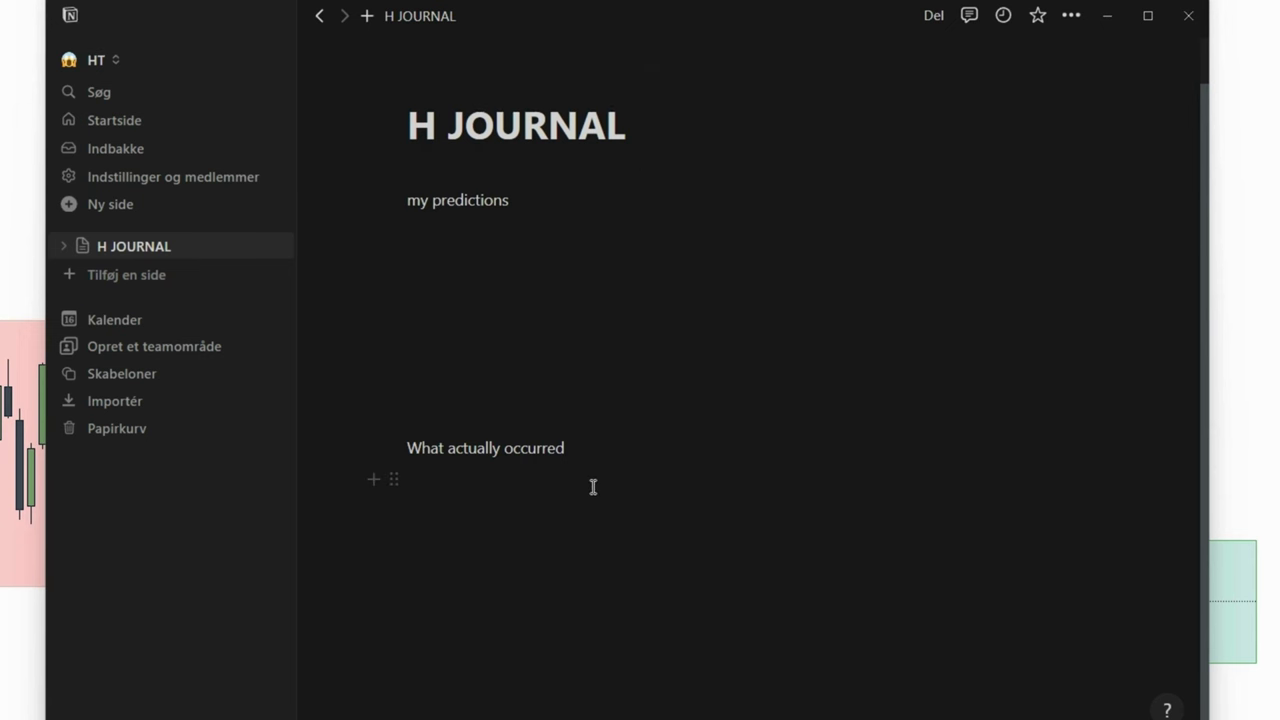
click(1107, 16)
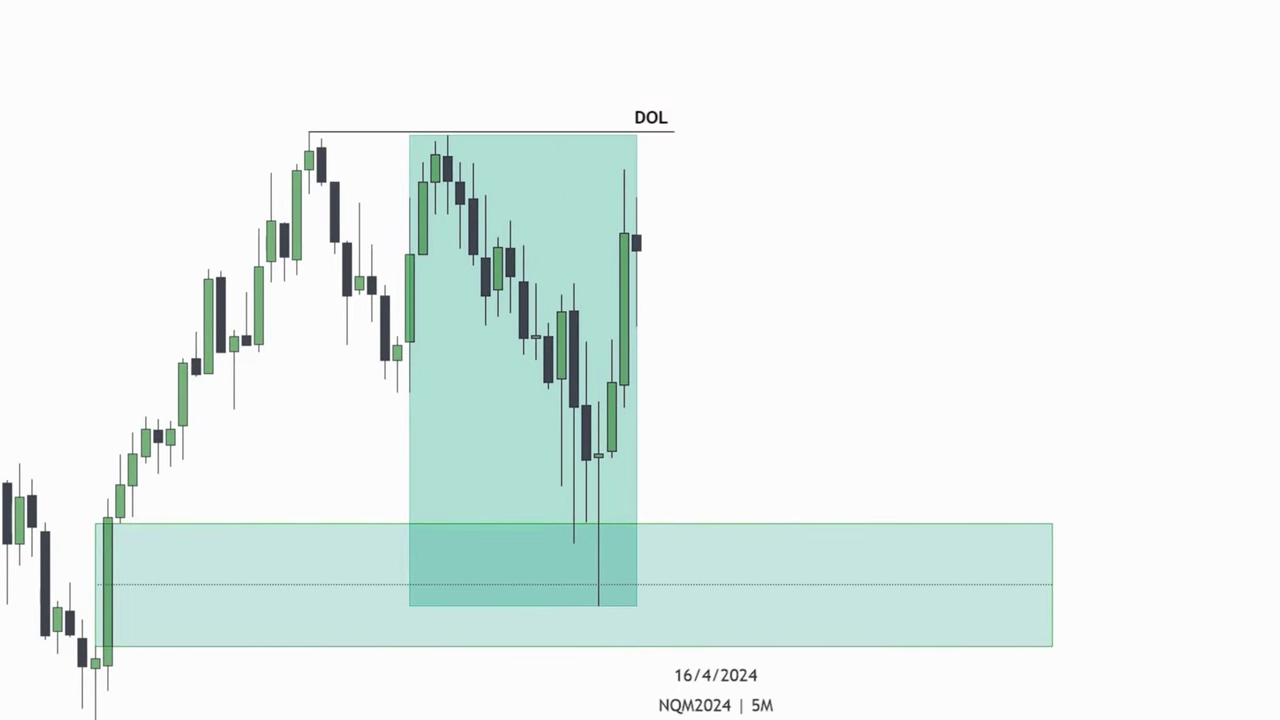
key(alt+t)
click(447, 135)
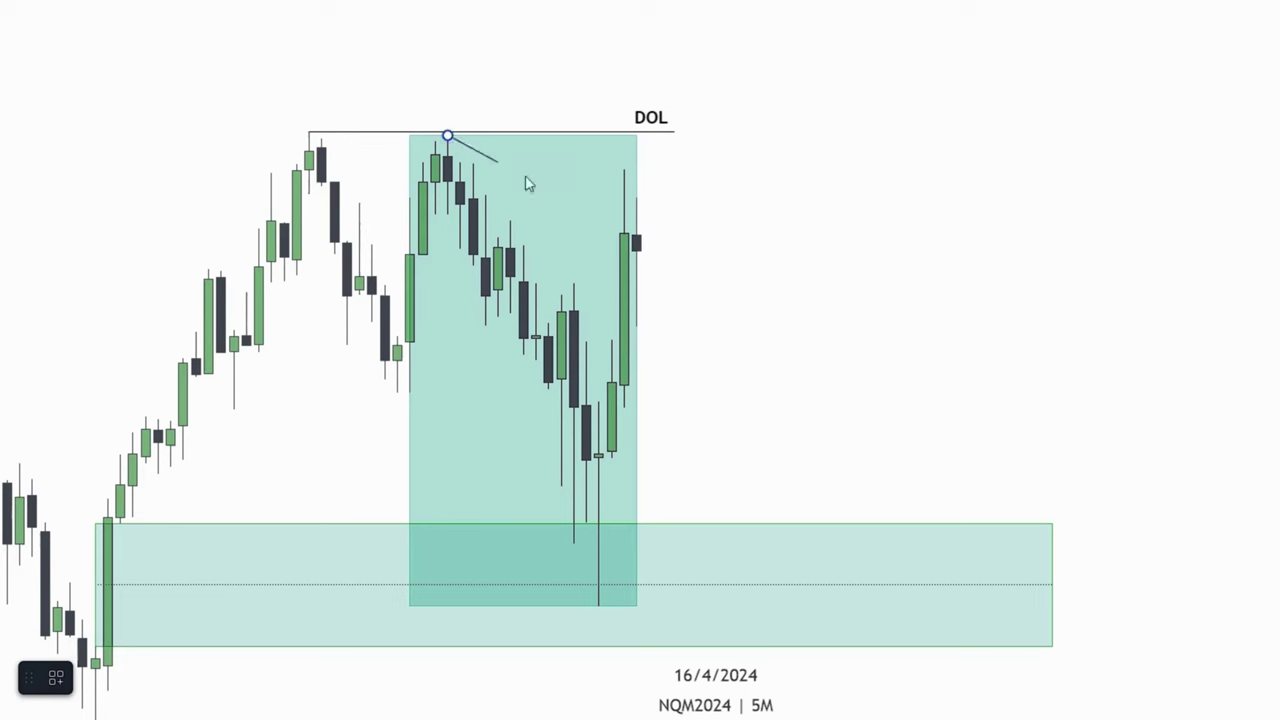
key(Escape)
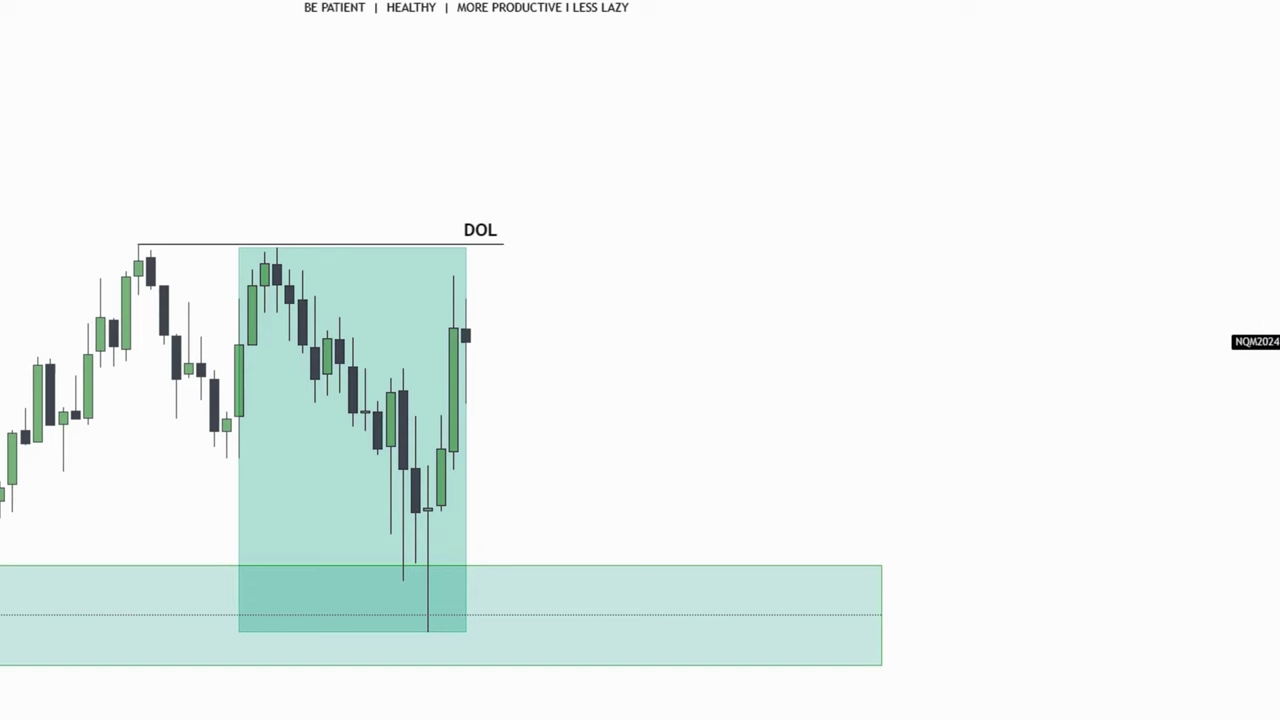
Copy an image of the 16/4/2024 NQM2024 5M chart with the DOL line to the clipboard
drag(586, 351, 571, 374)
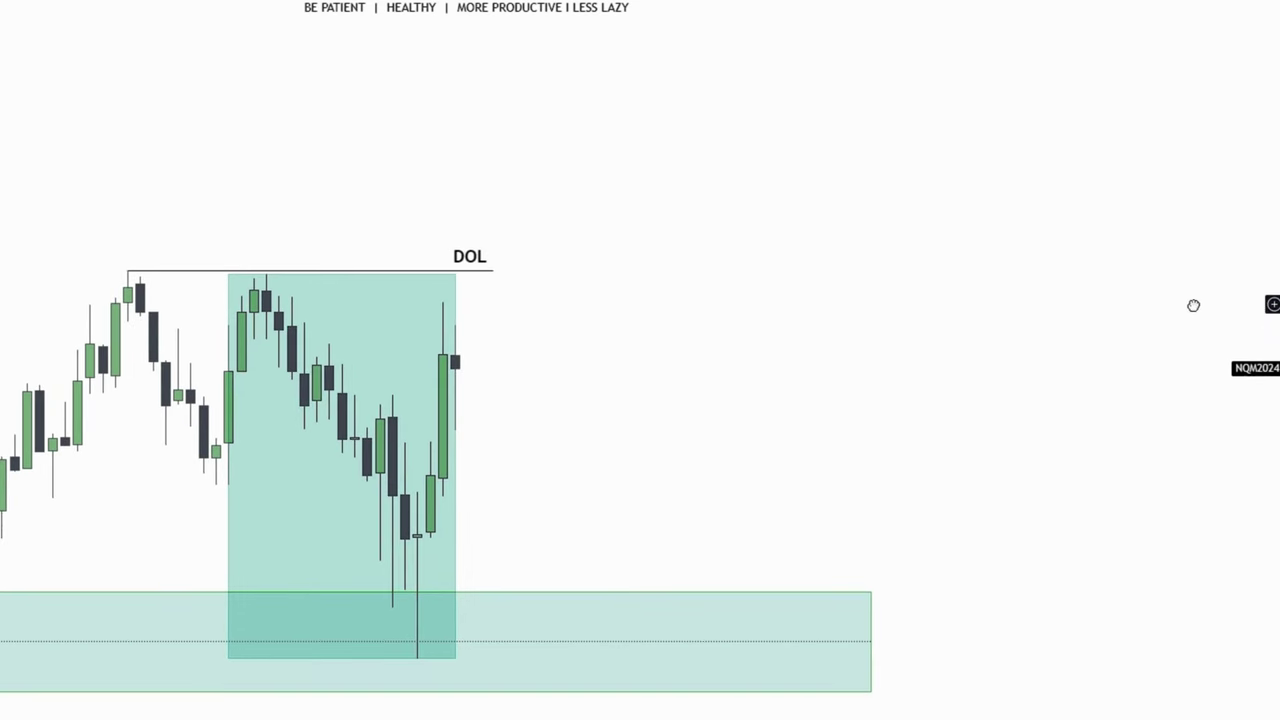
click(491, 9)
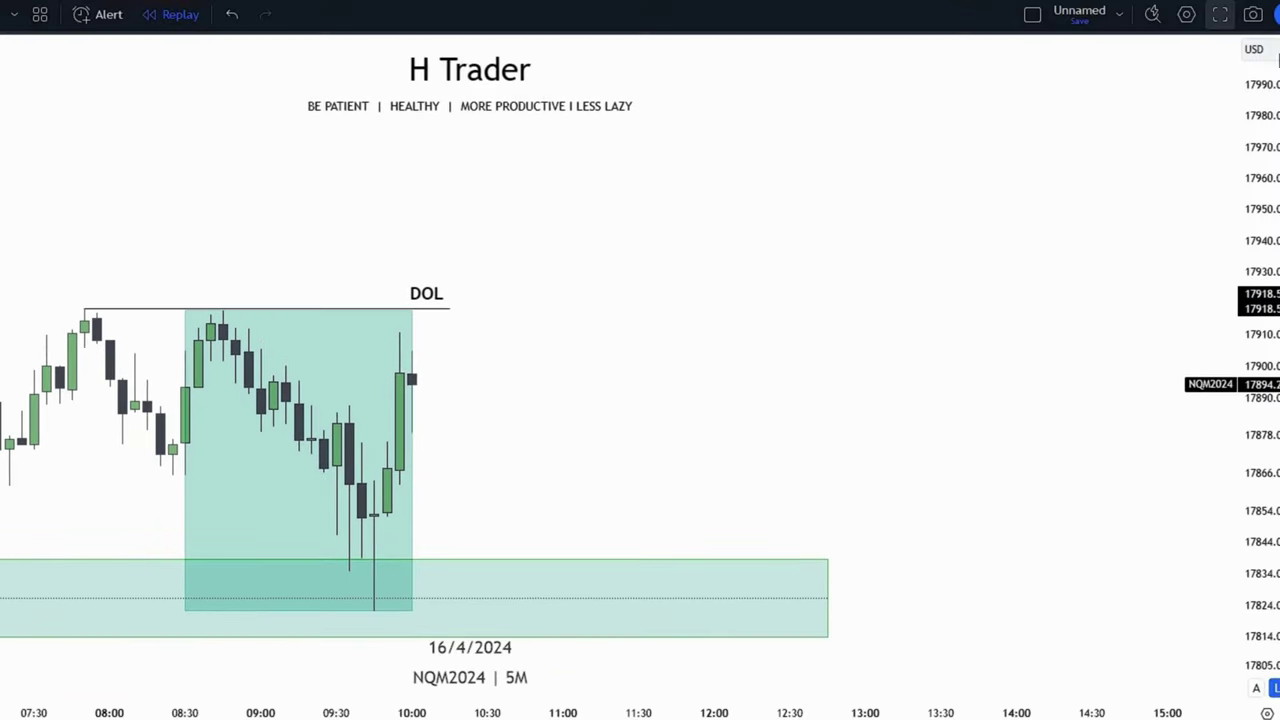
click(1253, 16)
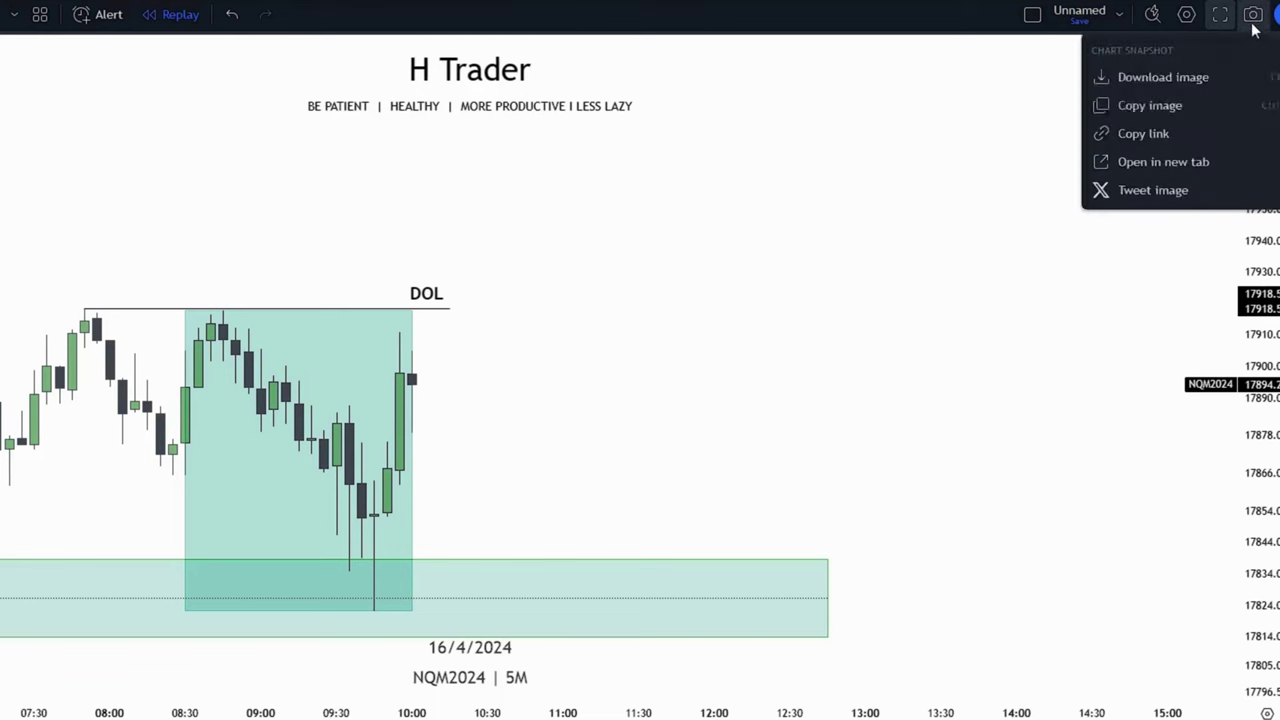
click(1165, 107)
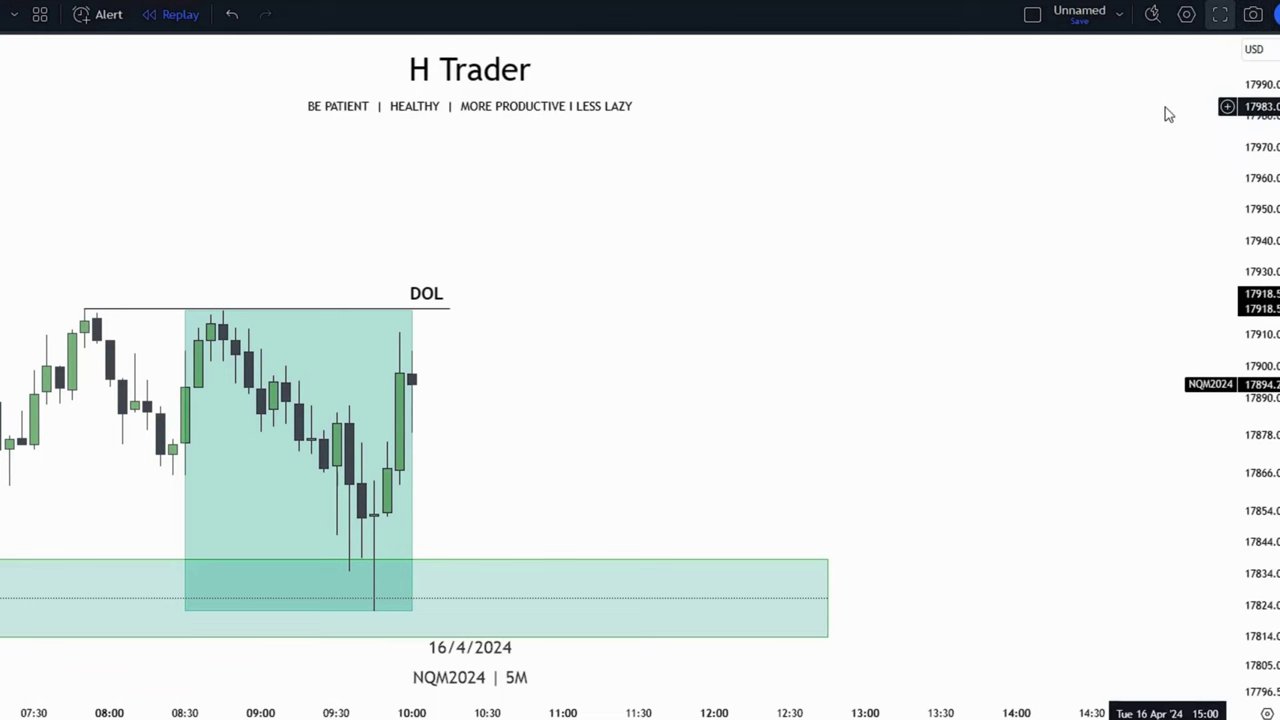
Switch to the Notion journal, paste the chart image under "my predictions" and write "my DOL is the relative EQH" above it
click(770, 714)
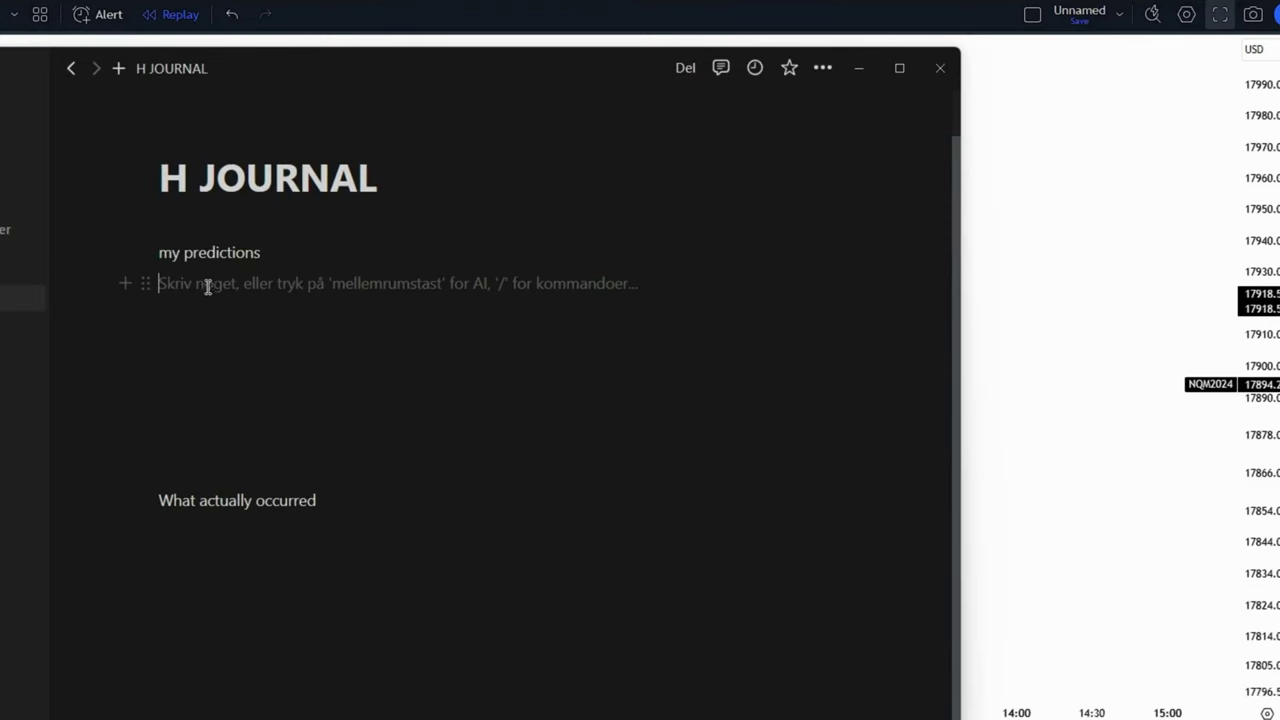
key(ctrl+v)
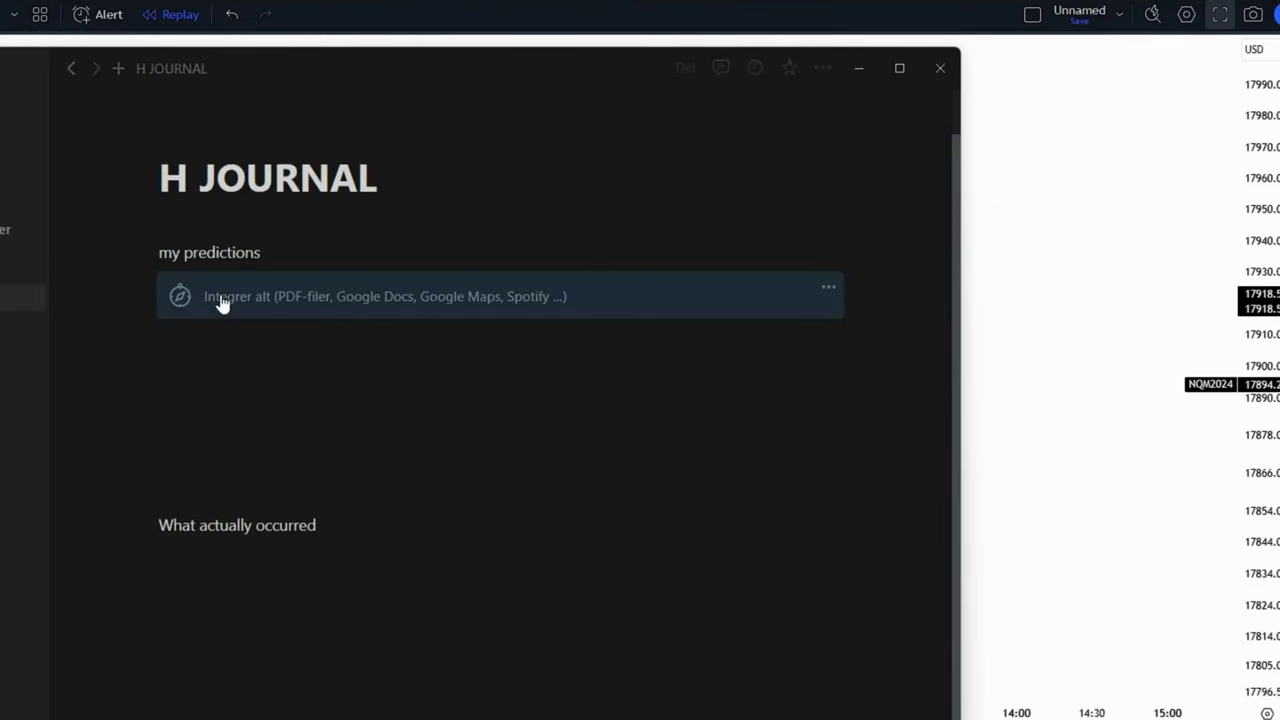
key(Return)
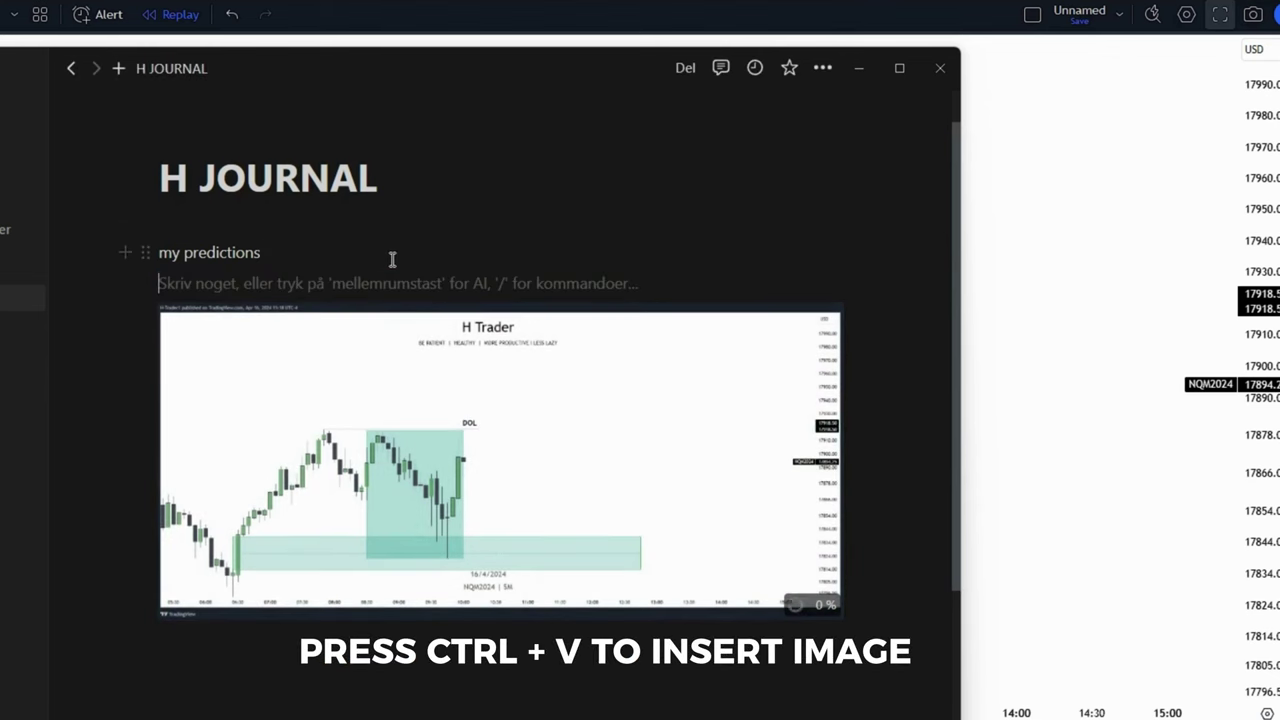
text(my )
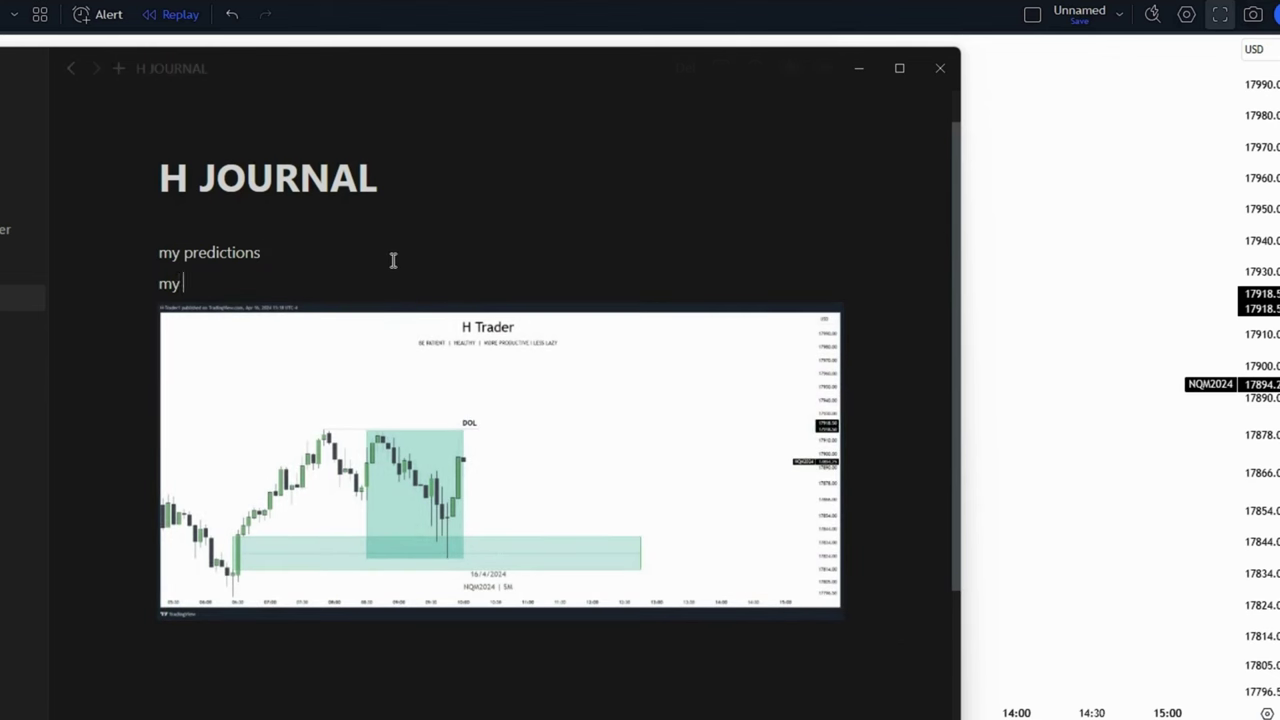
text(DOL is th)
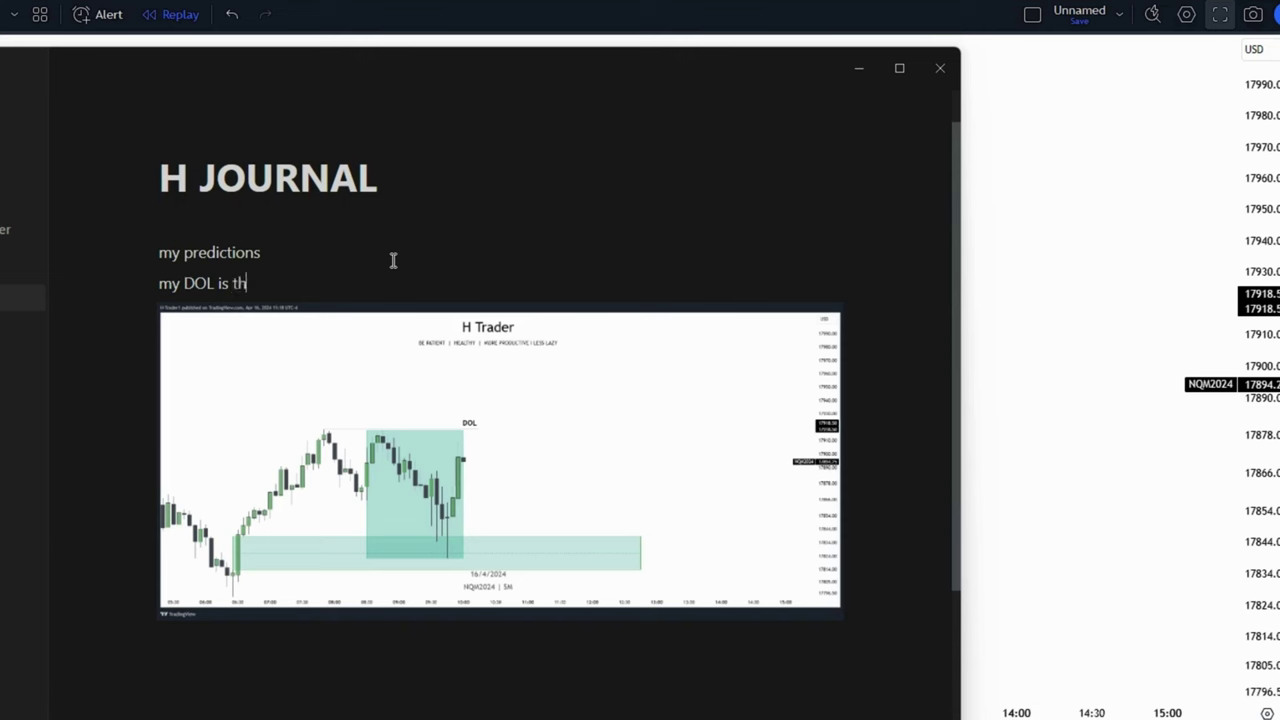
text(e relative EQH)
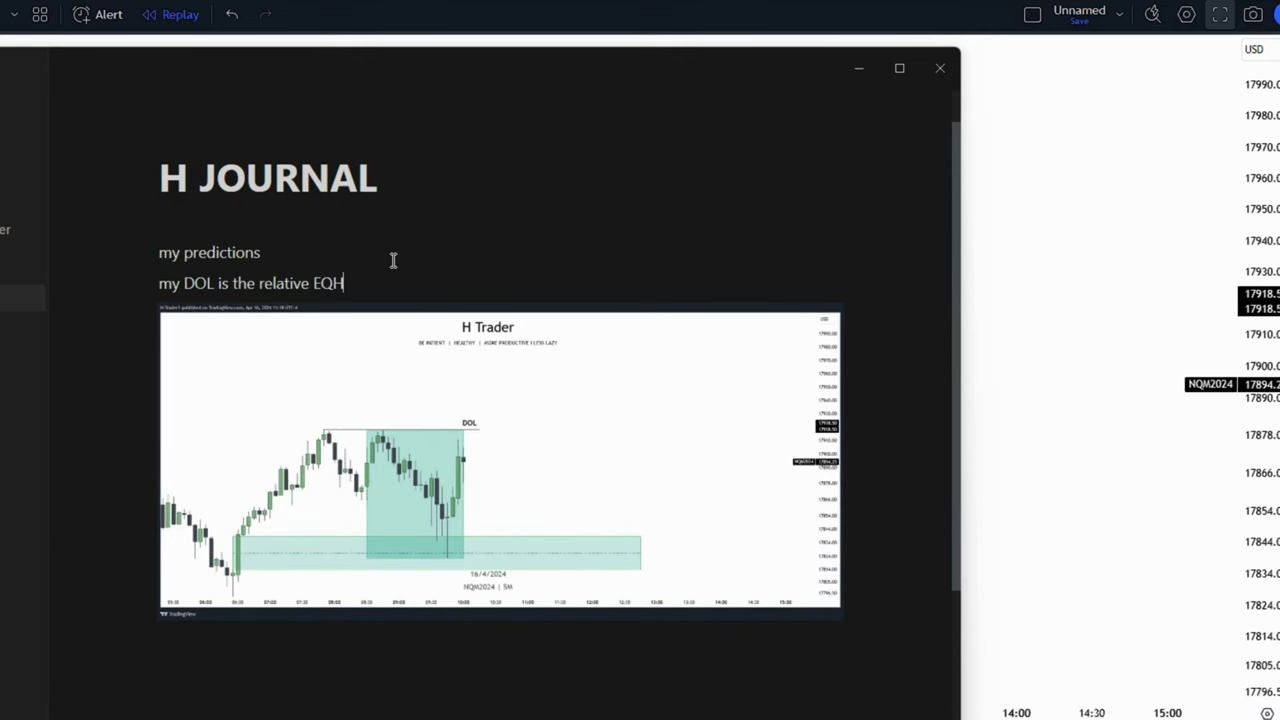
Return to the TradingView chart and copy an image of the 5M chart after price has crossed the DOL line
click(858, 67)
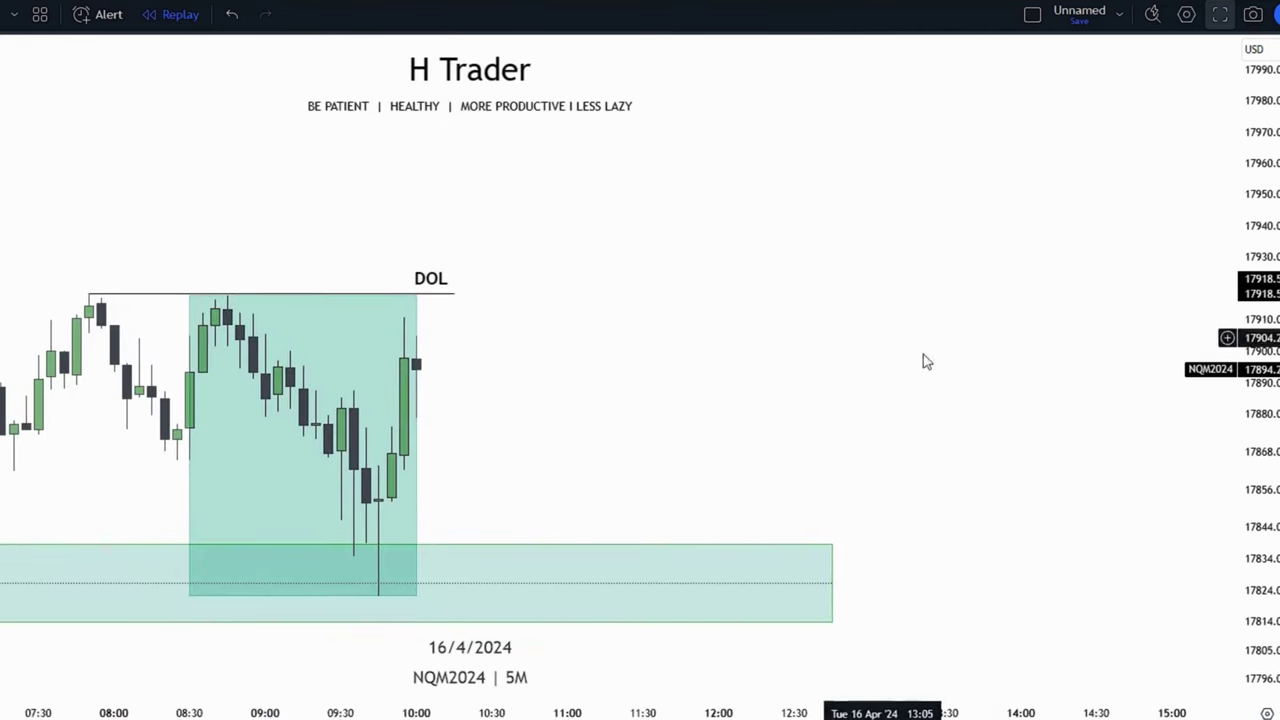
click(1220, 16)
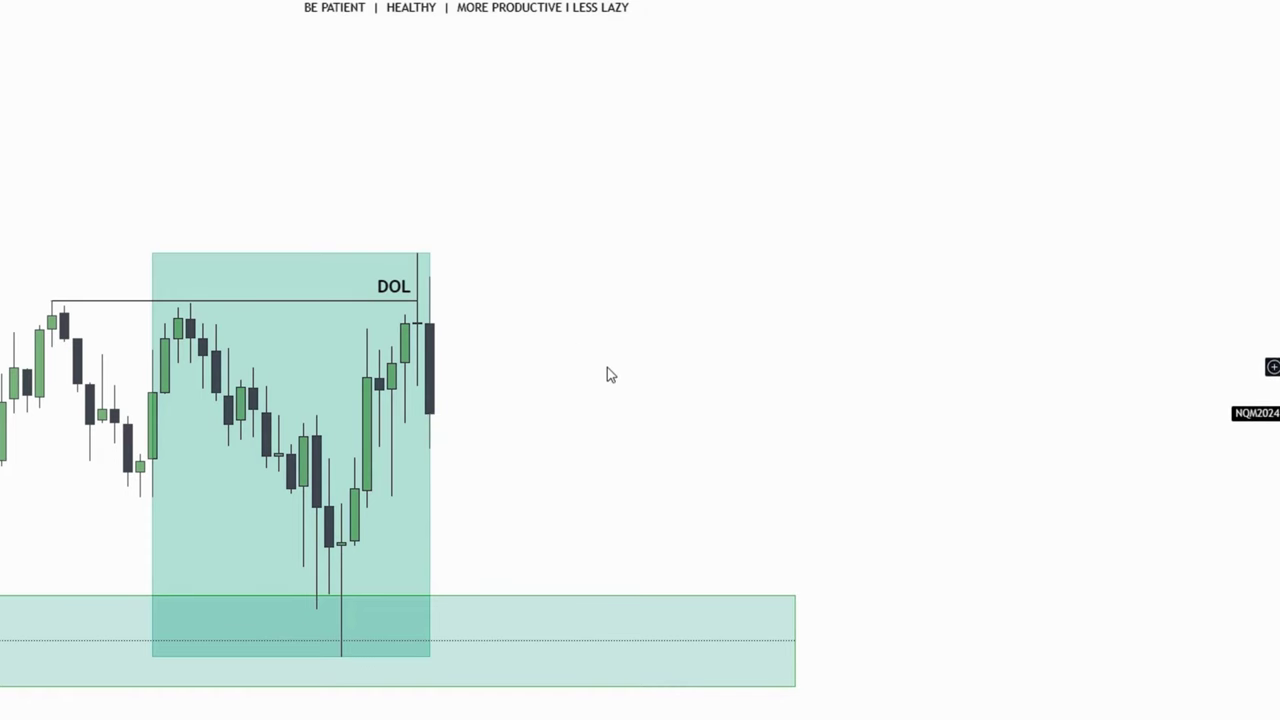
click(505, 5)
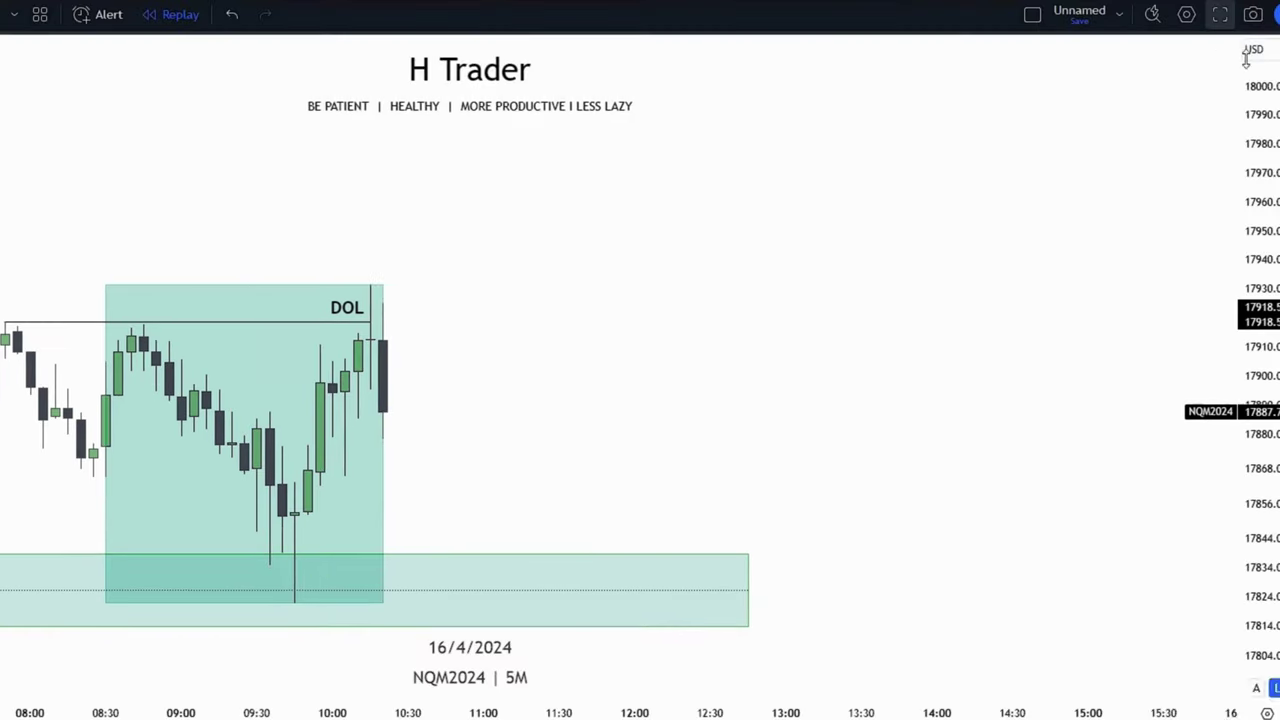
click(1253, 14)
click(1196, 101)
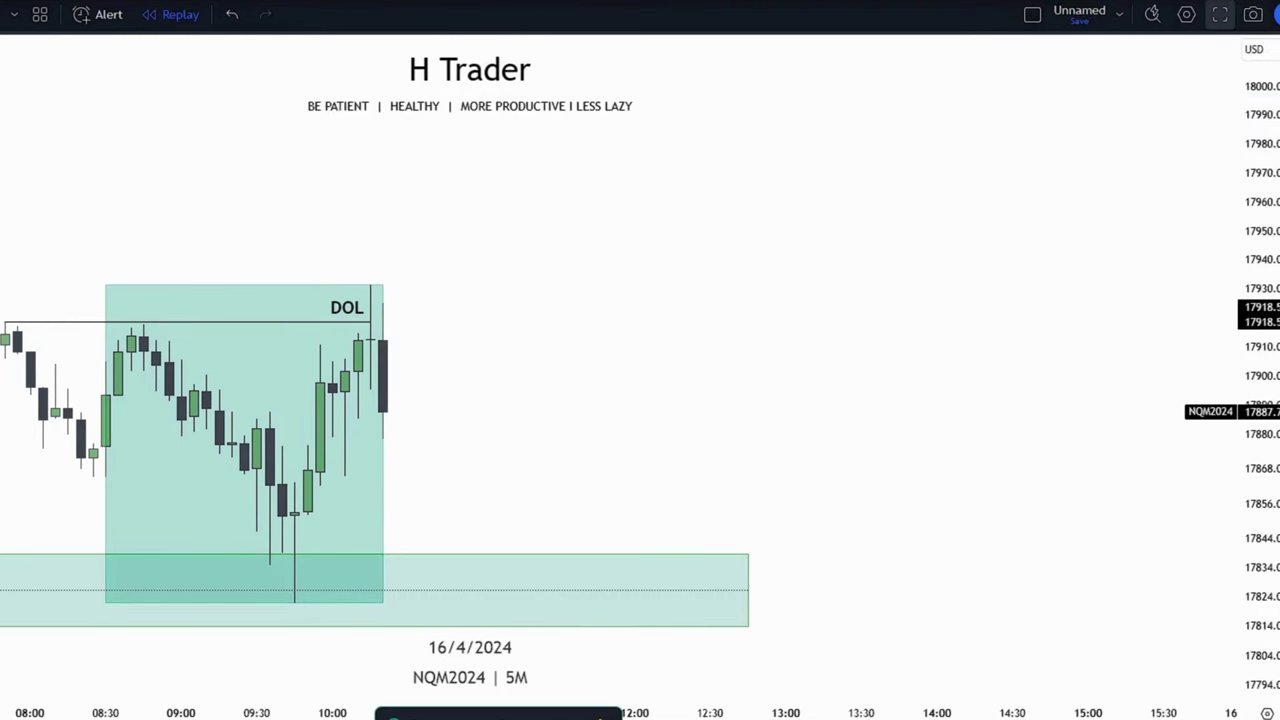
In the Notion journal, write "price took out our DOL" under "What actually occurred" and paste the copied chart image below it
key(alt+Tab)
click(389, 683)
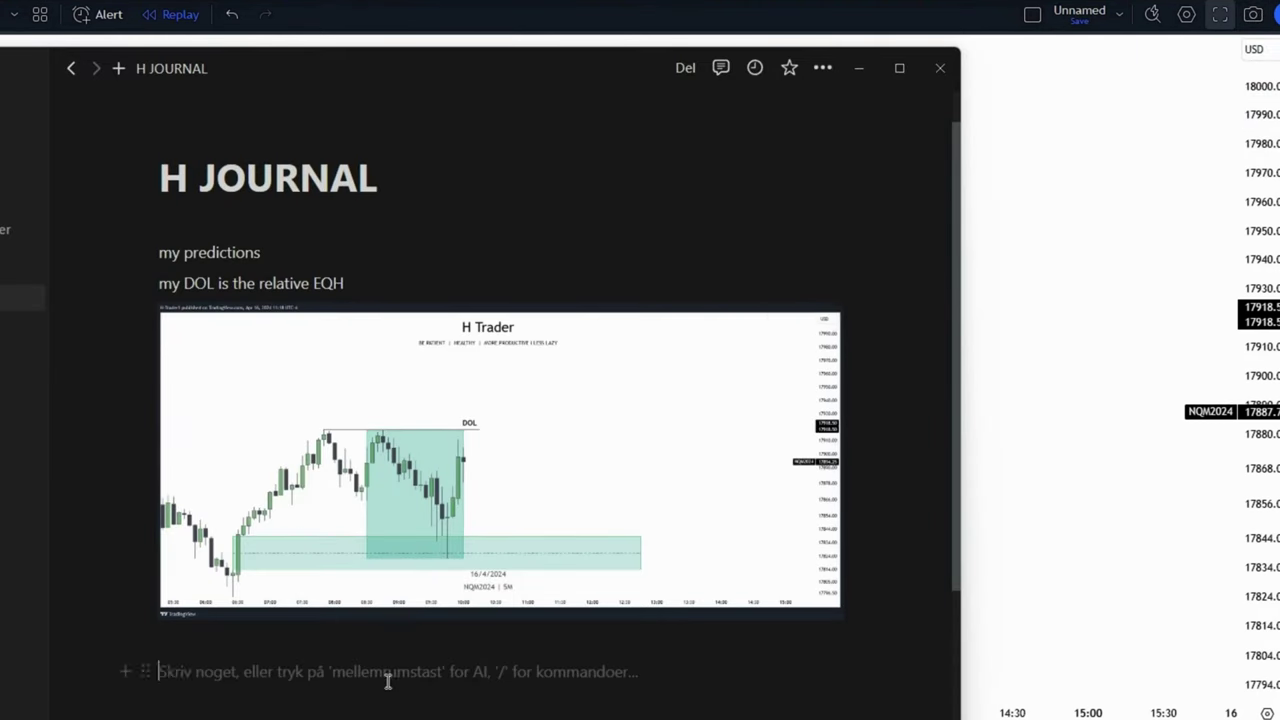
scroll(363, 617, down, 3)
click(253, 572)
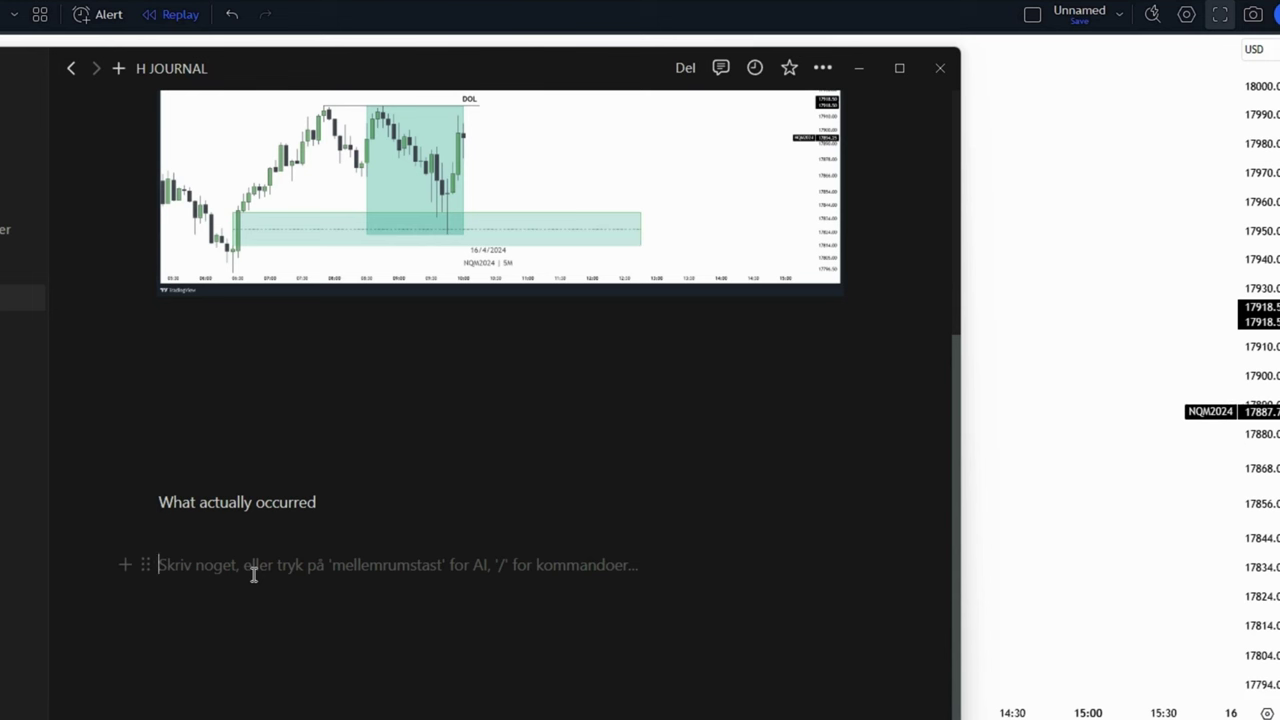
text(price )
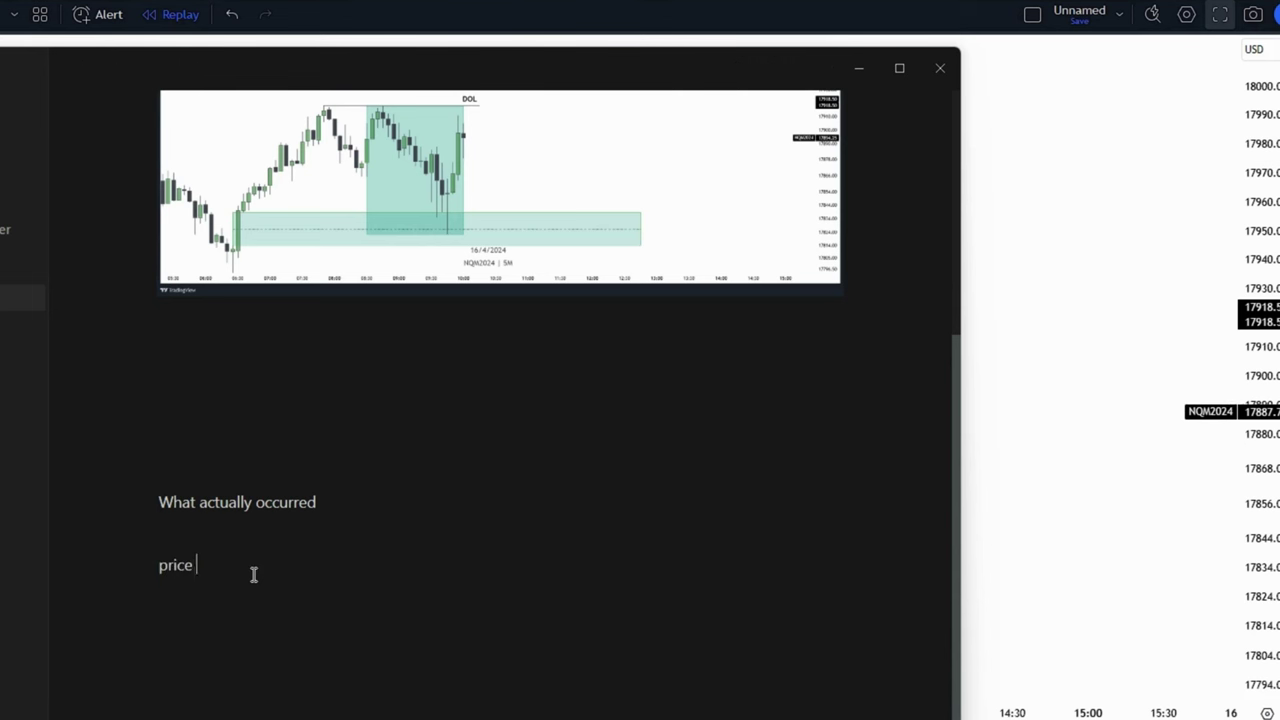
text(took out our DOL)
key(Return)
key(ctrl+v)
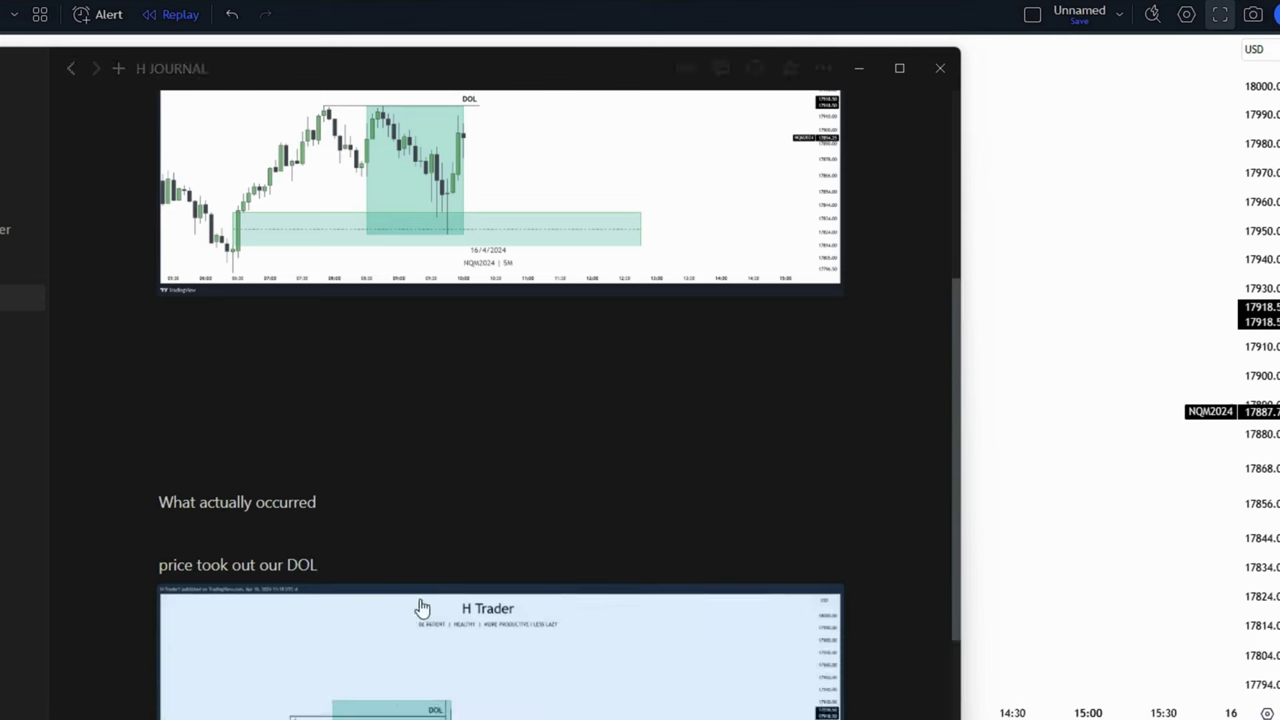
scroll(420, 606, down, 2)
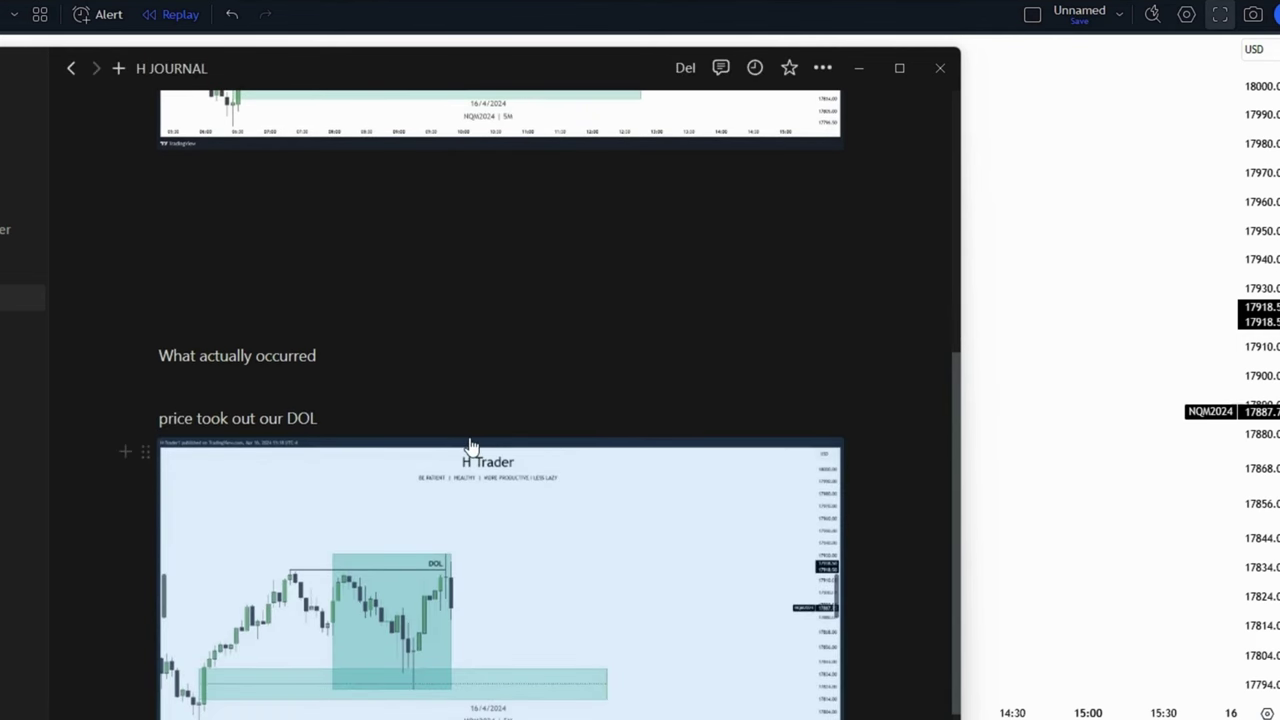
Shift the journal window aside and place the text cursor on the empty line beneath the predictions chart image
mouse_move(470, 445)
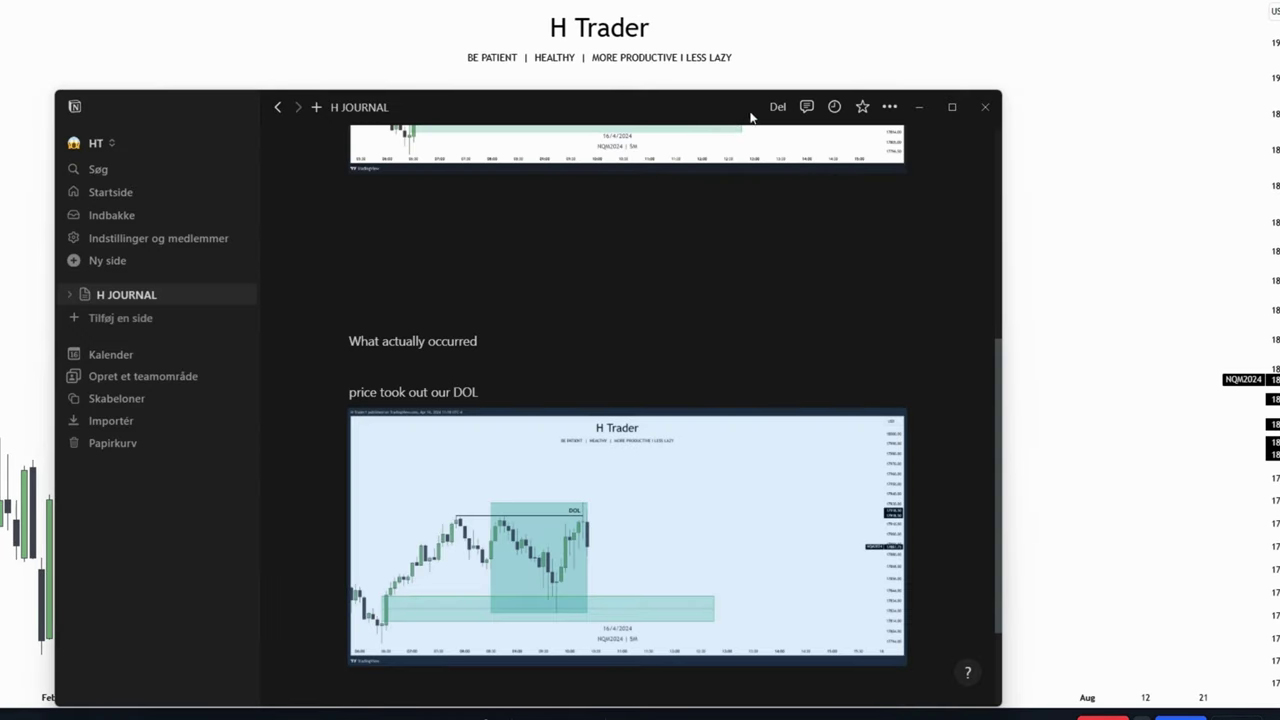
drag(745, 121, 535, 130)
scroll(482, 308, down, 1)
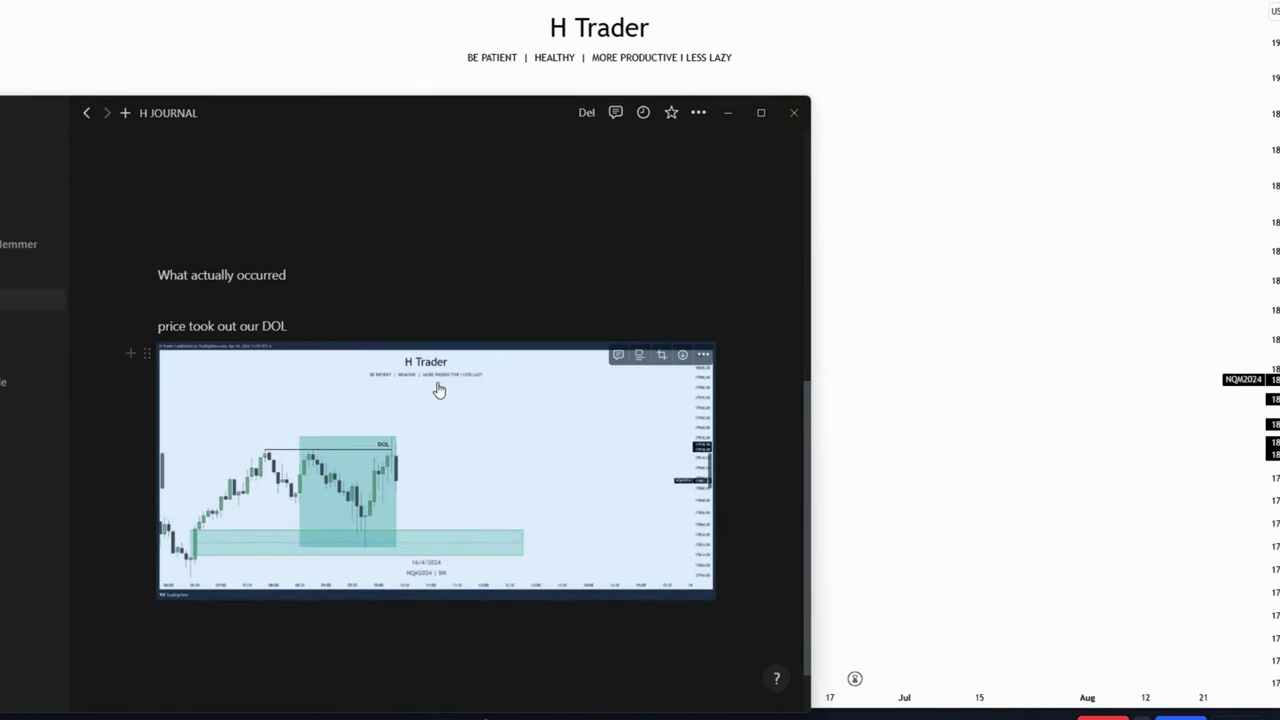
scroll(437, 340, up, 2)
scroll(420, 374, up, 1)
click(205, 316)
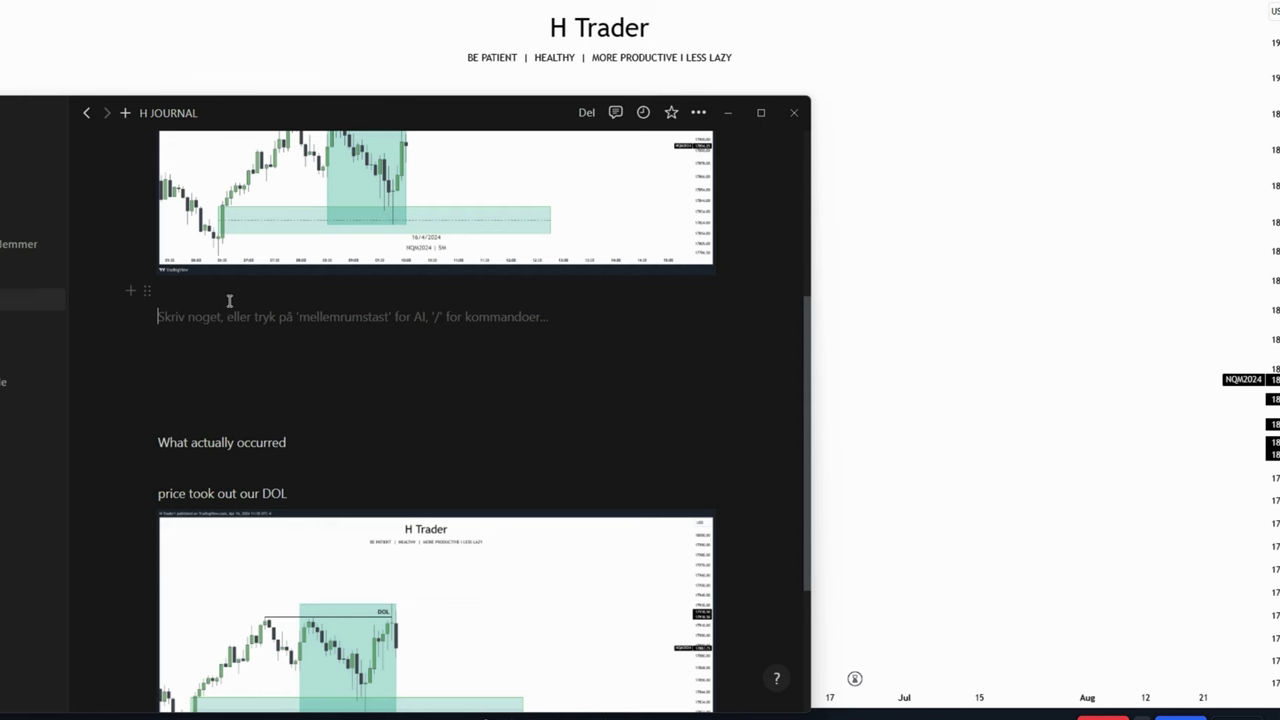
Check the daily NQM2024 chart's DOL line and write "my DOL is the relative EQL and the LRLR" beneath the predictions image
double_click(515, 113)
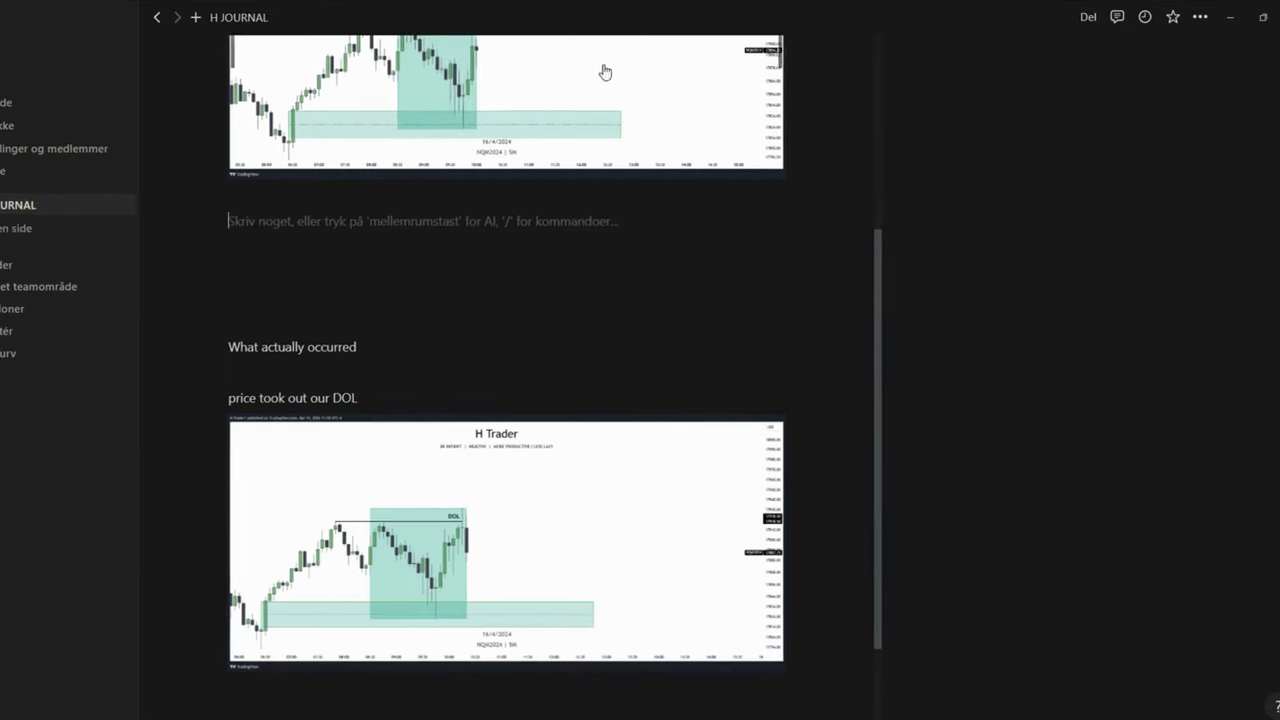
click(1261, 18)
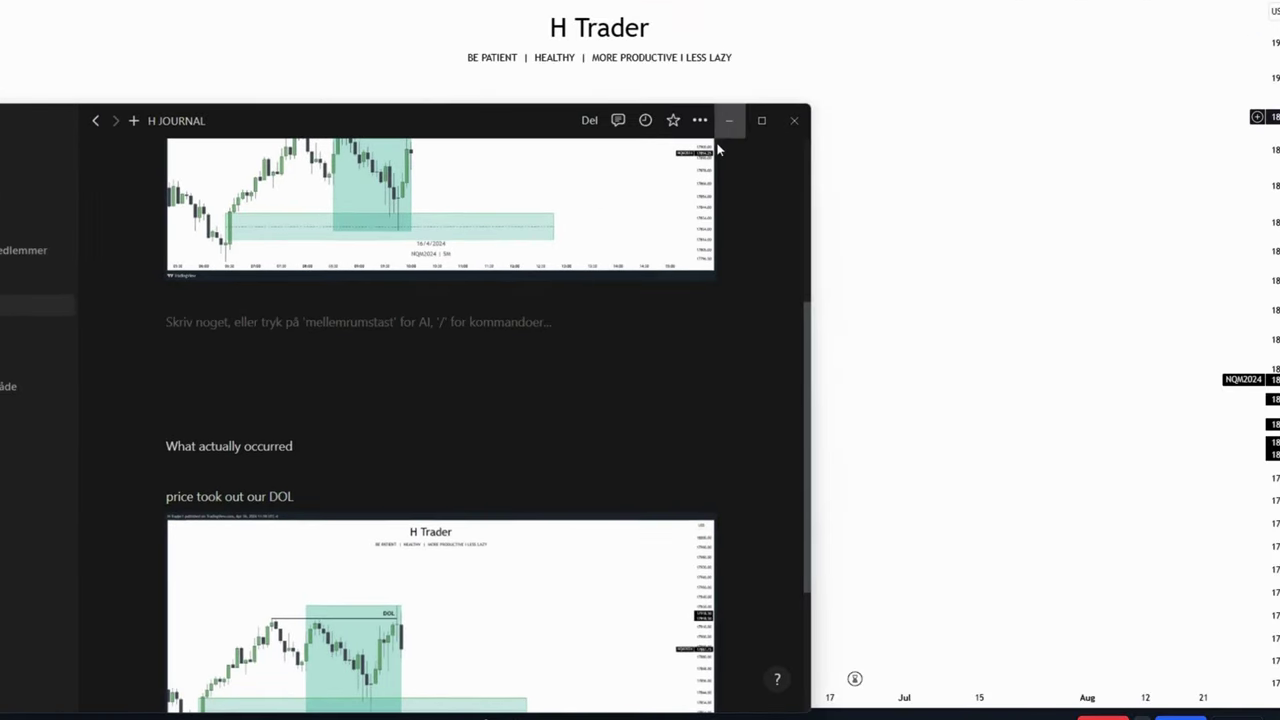
click(738, 114)
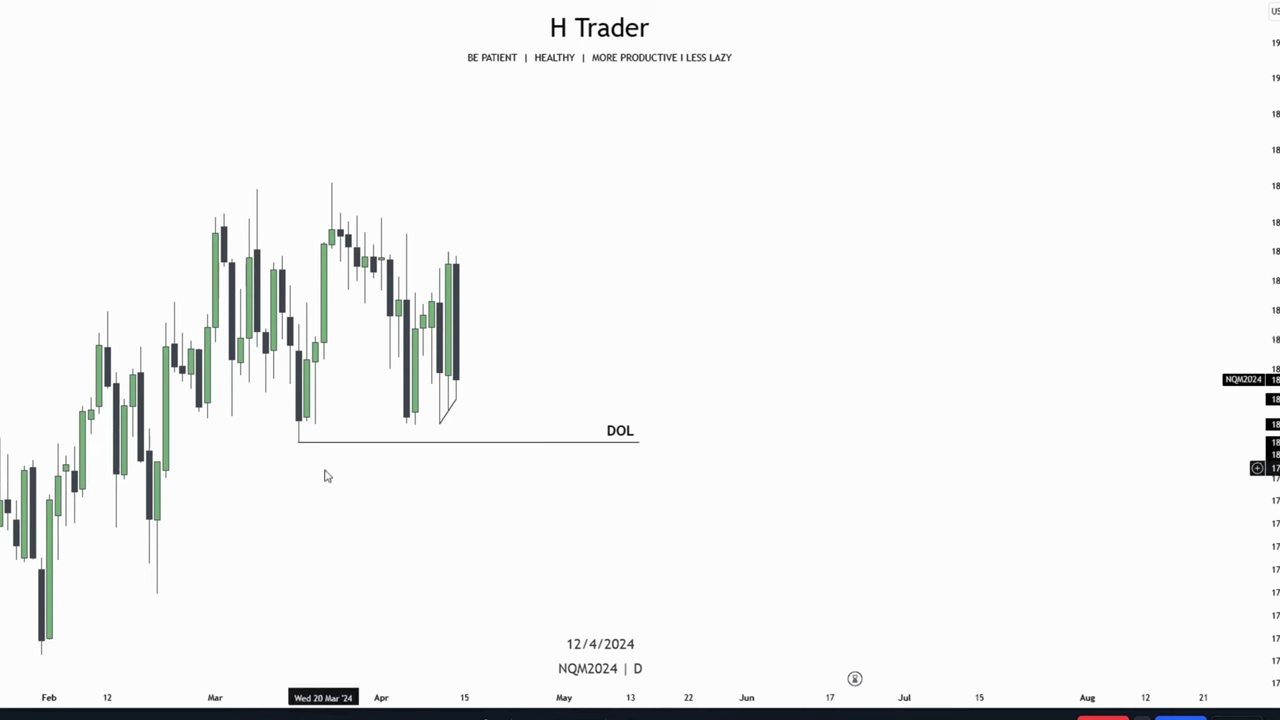
key(alt+Tab)
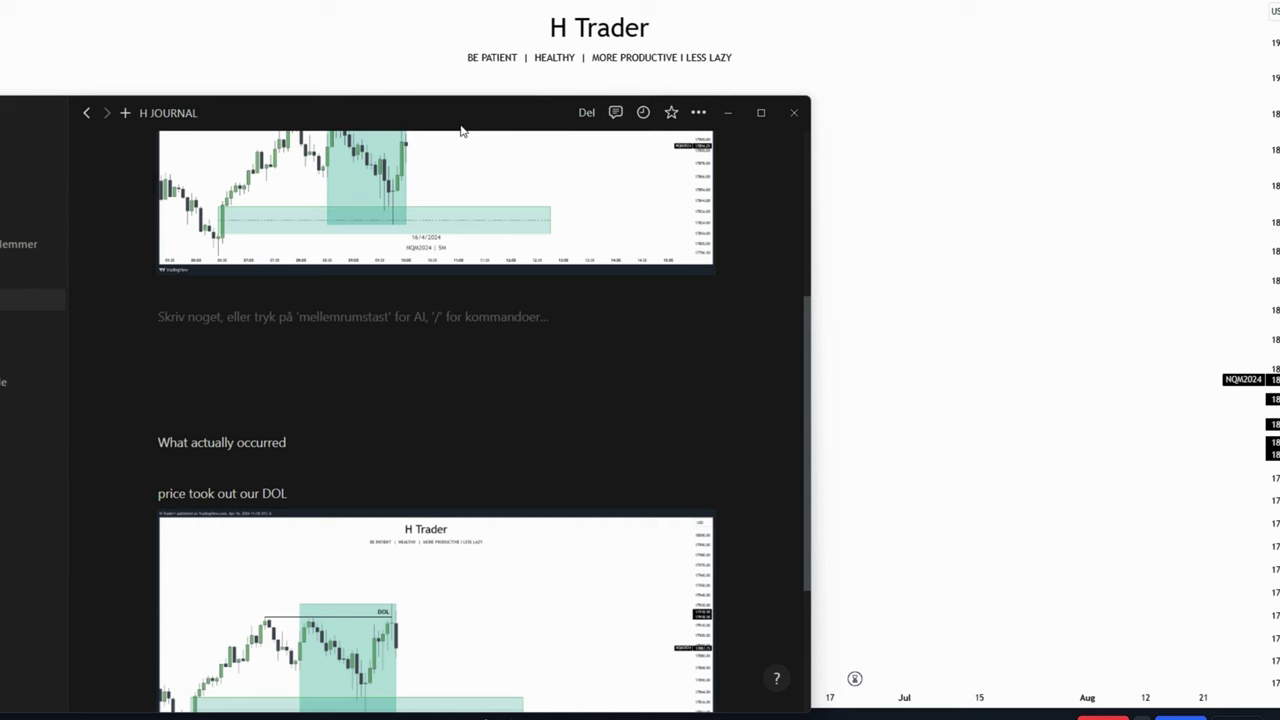
text(my )
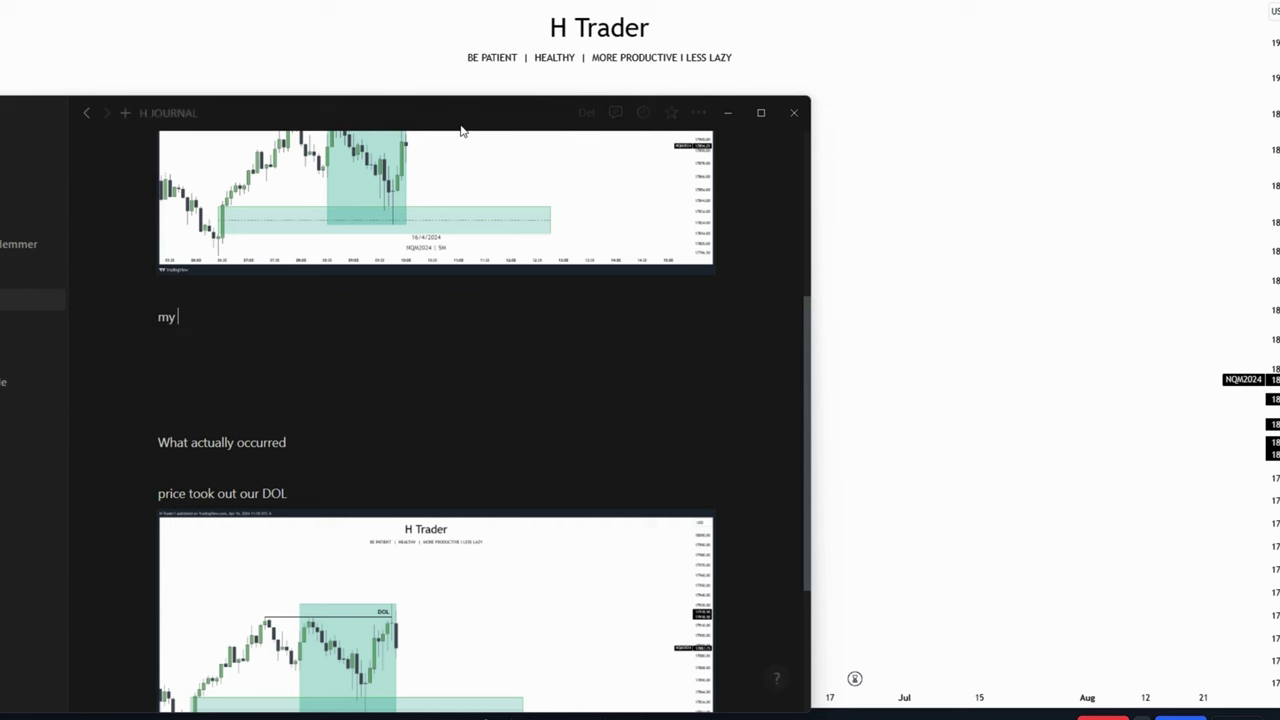
text(DOL is the re)
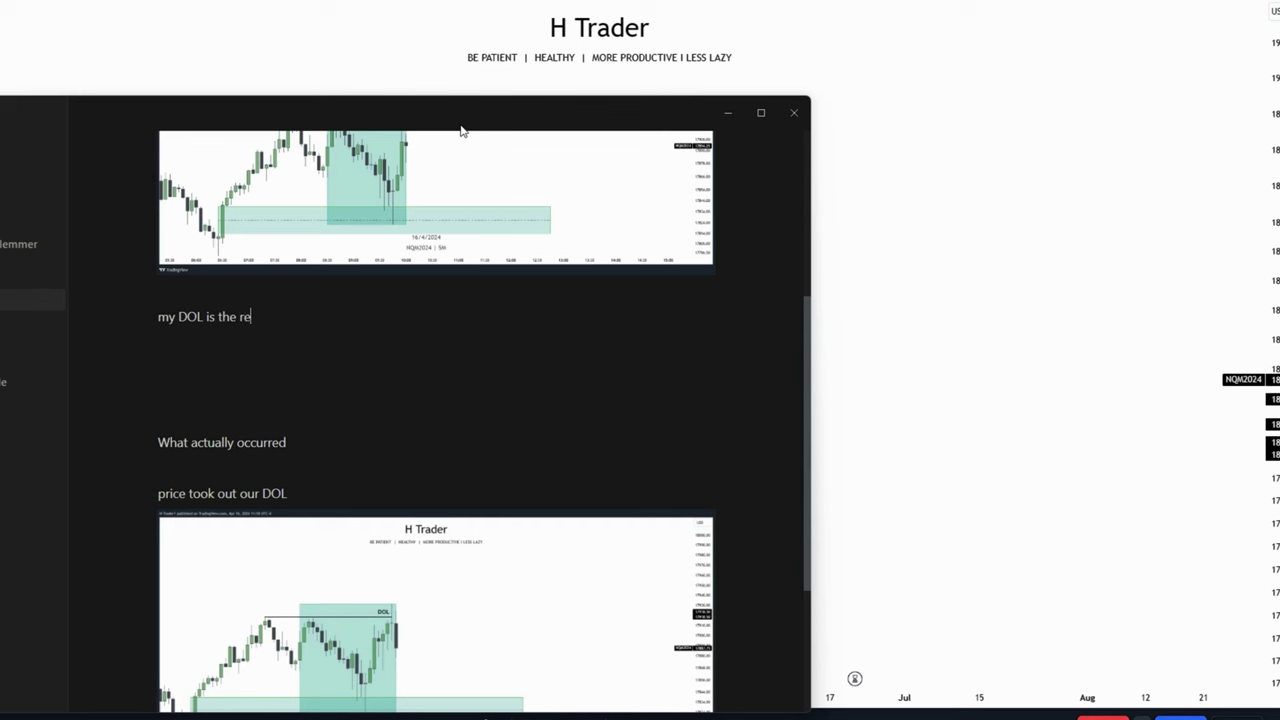
text(lative EQL and the LRLR)
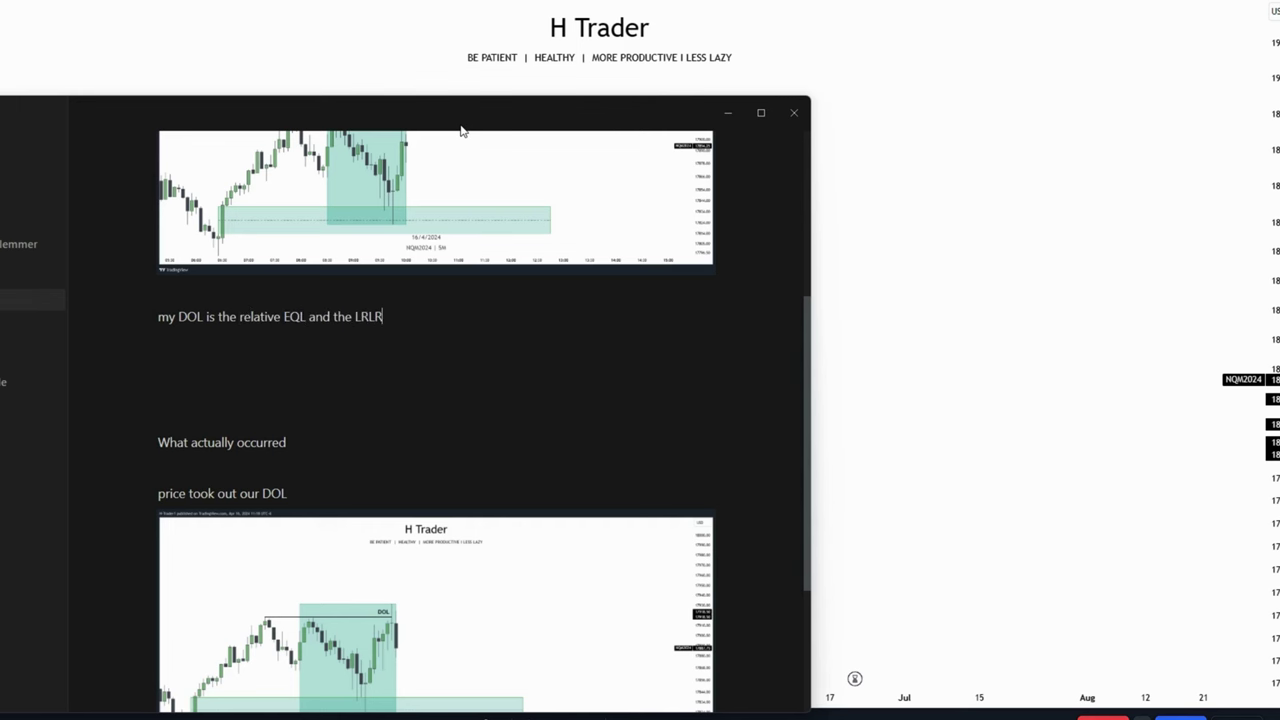
Switch to the TradingView chart and copy an image of the 12/4/2024 NQM2024 daily chart to the clipboard
click(728, 112)
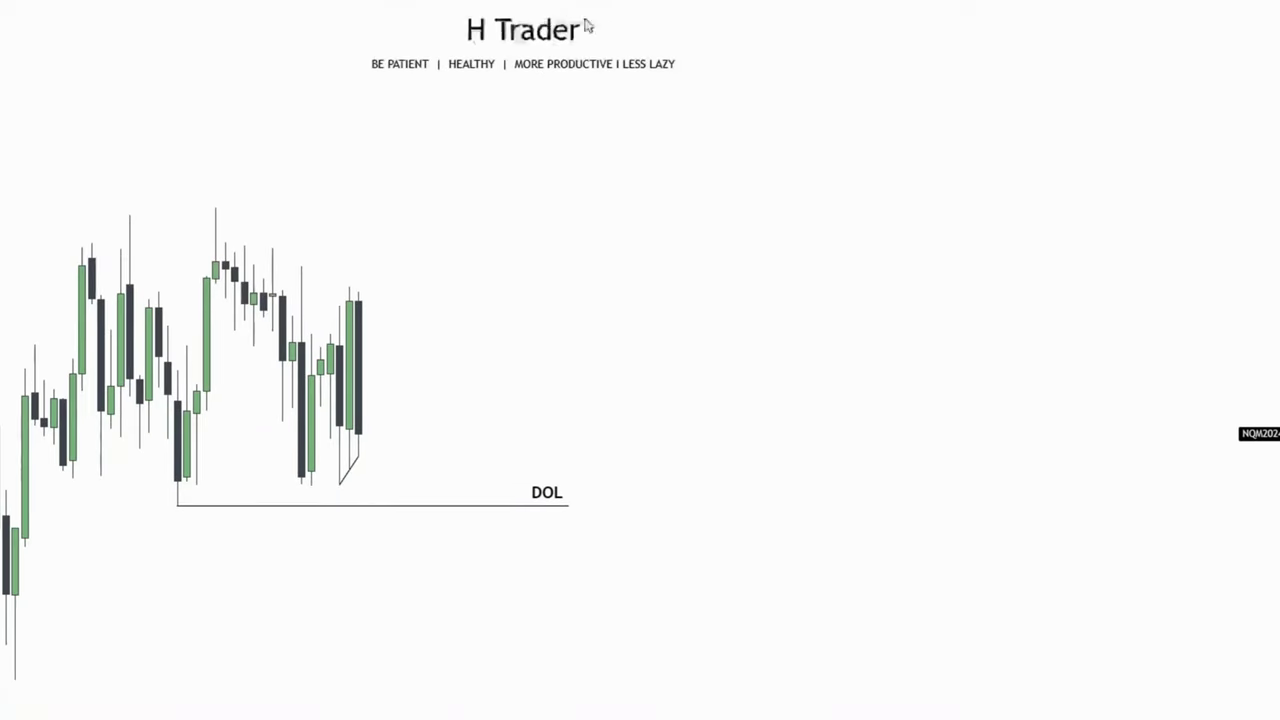
click(1255, 13)
click(1160, 98)
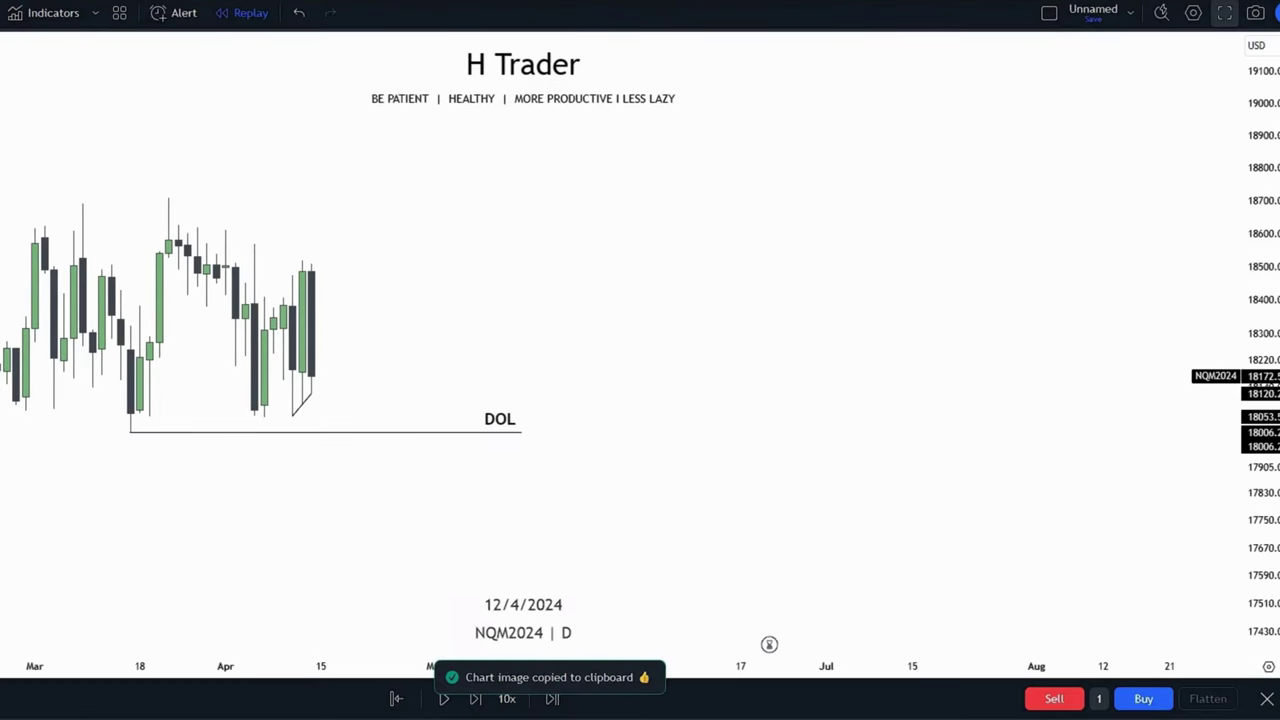
Return to the Notion journal and paste the copied daily chart image below the note "my DOL is the relative EQL and the LRLR"
key(alt+Tab)
click(163, 363)
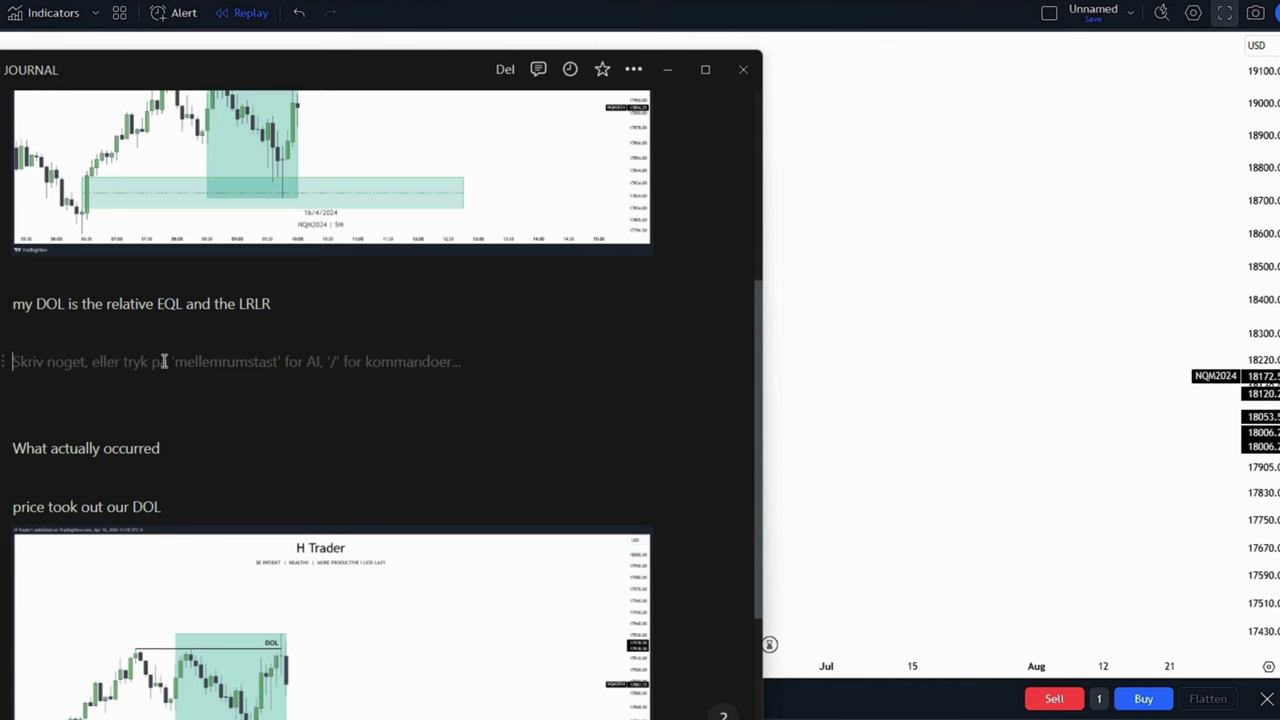
click(110, 349)
key(ctrl+v)
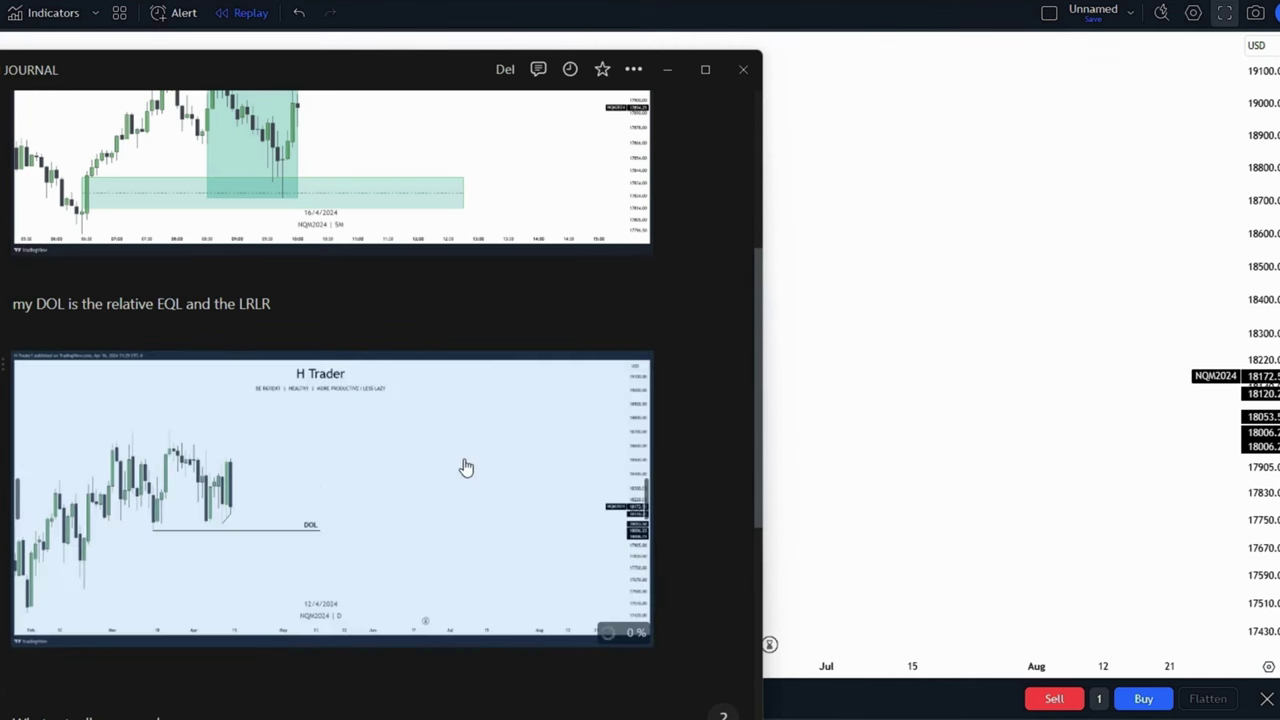
scroll(380, 405, down, 1)
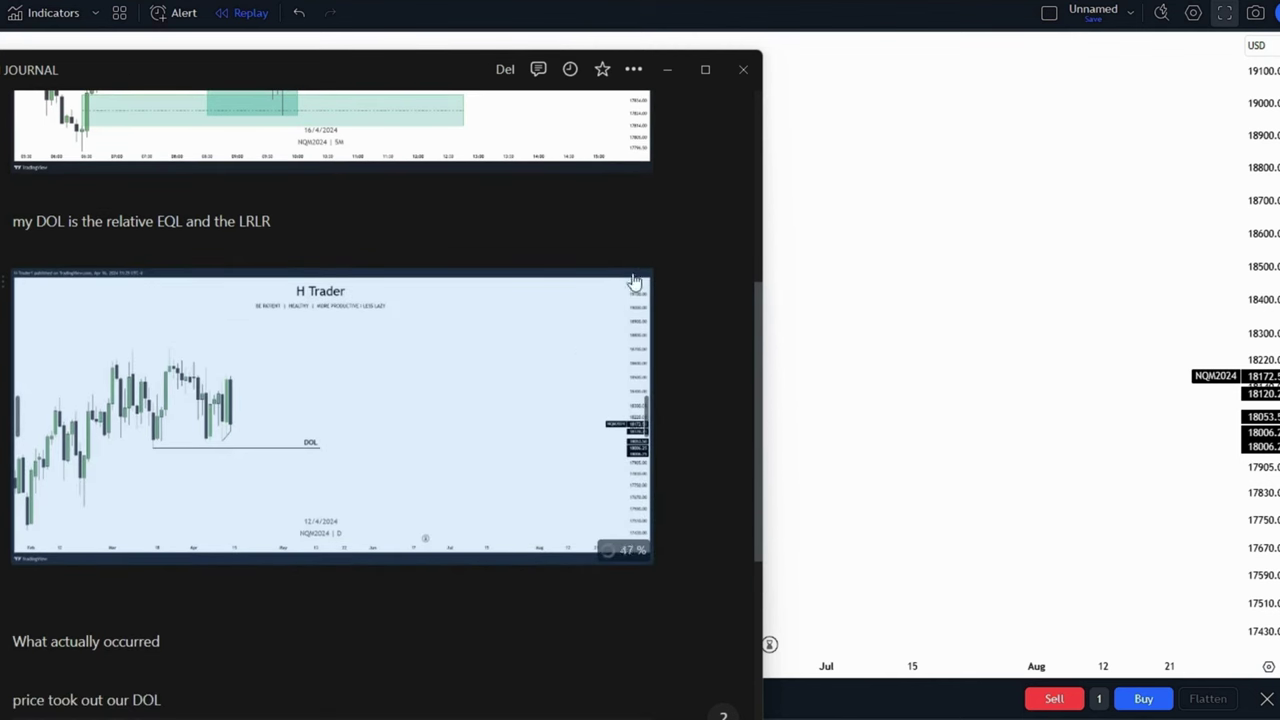
Back on the TradingView chart, play the replay forward to 16/4/2024 and copy an image of the daily NQM2024 chart with its DOL line
click(666, 69)
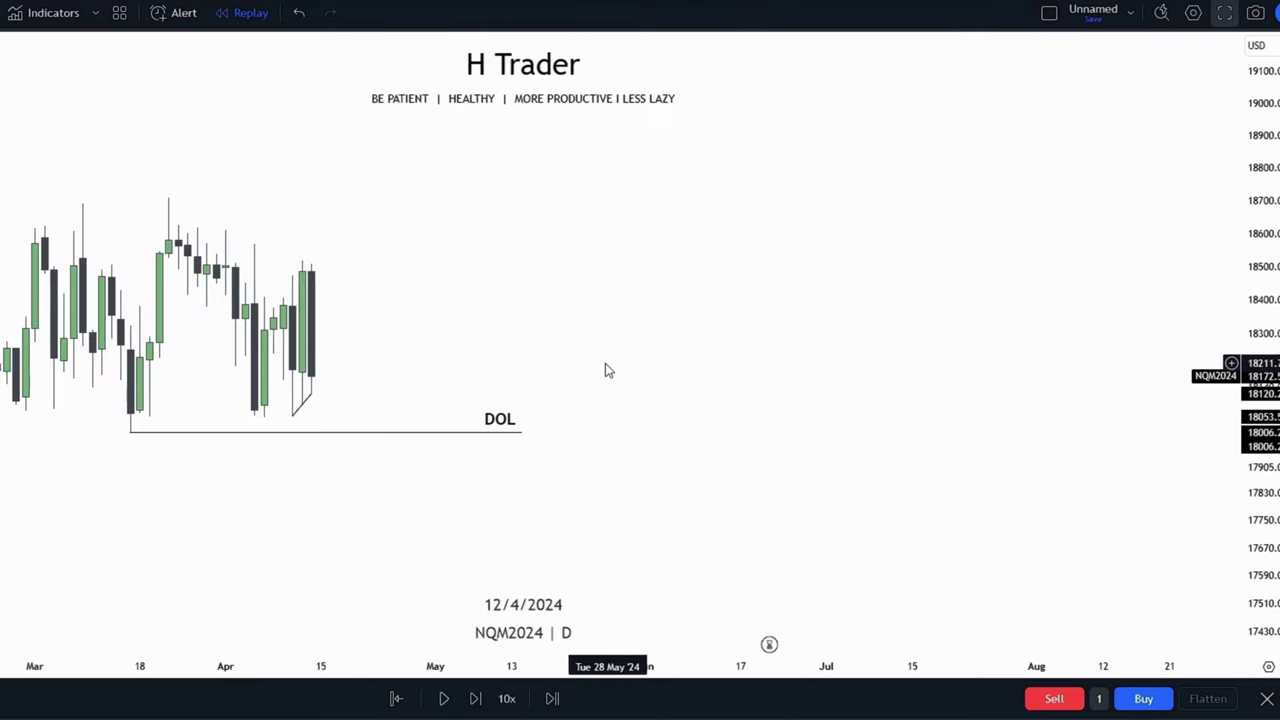
click(443, 697)
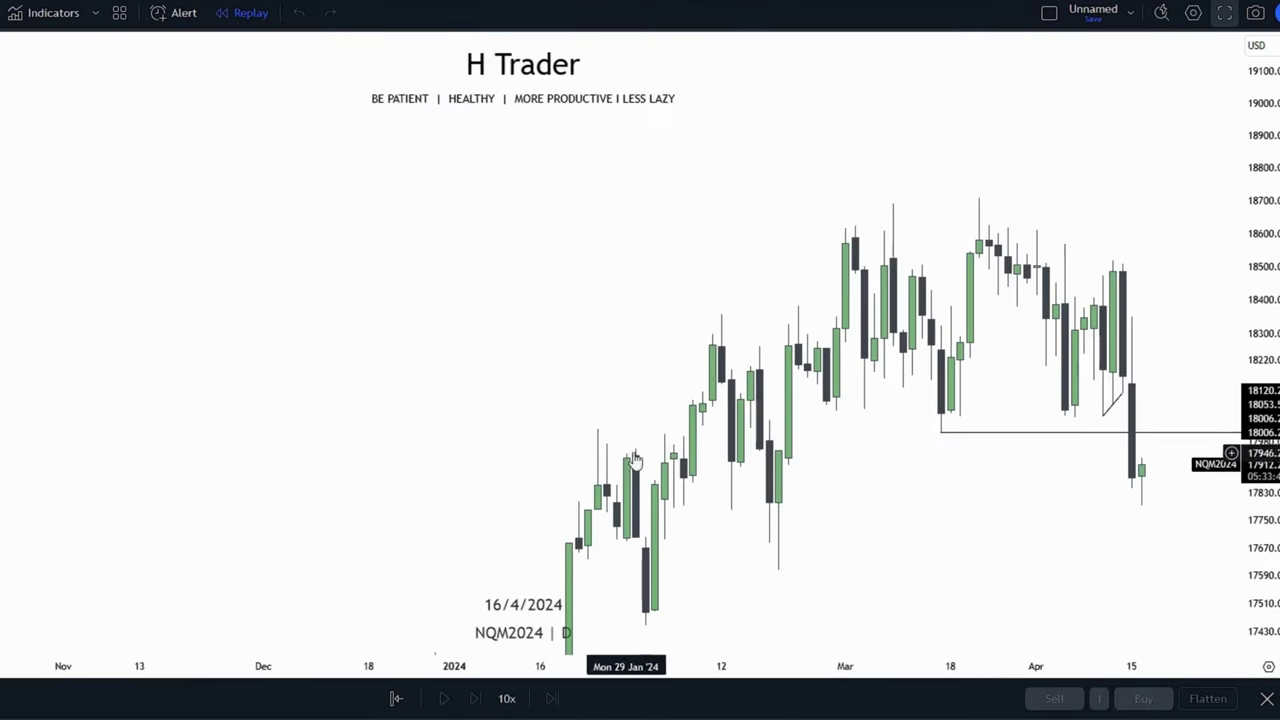
drag(858, 482, 498, 493)
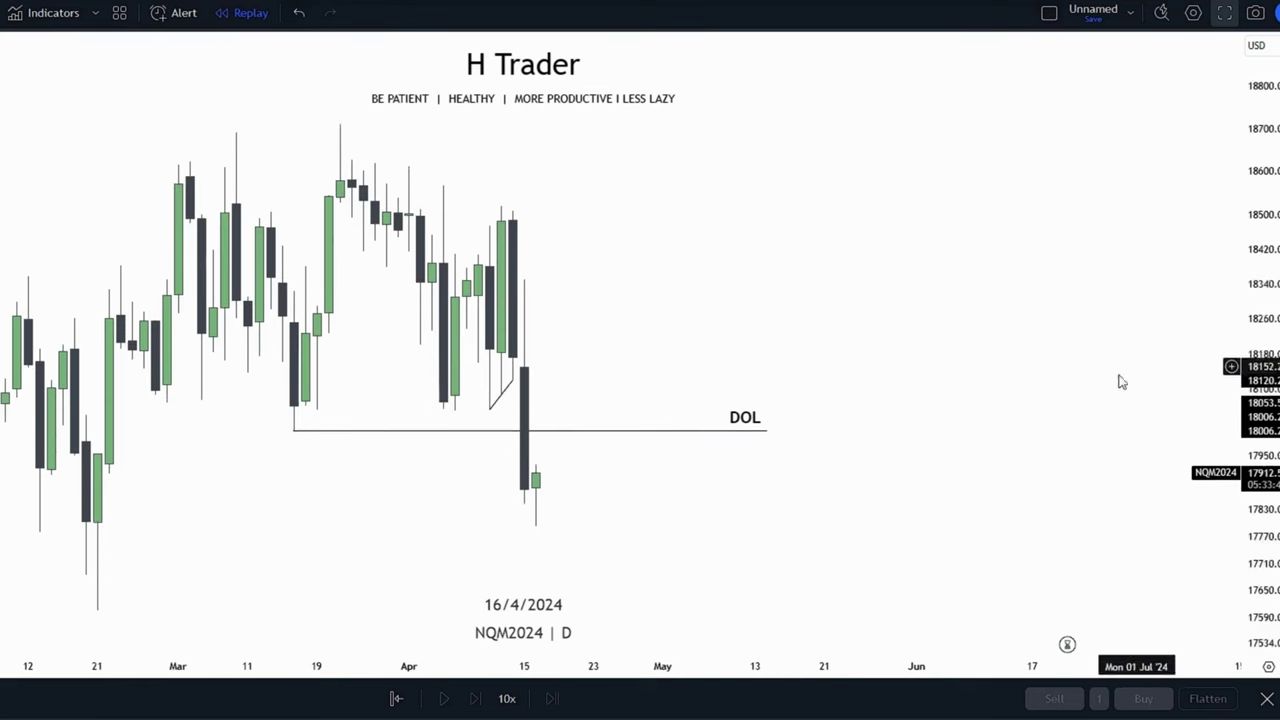
scroll(1120, 377, right, 2)
scroll(1179, 153, right, 2)
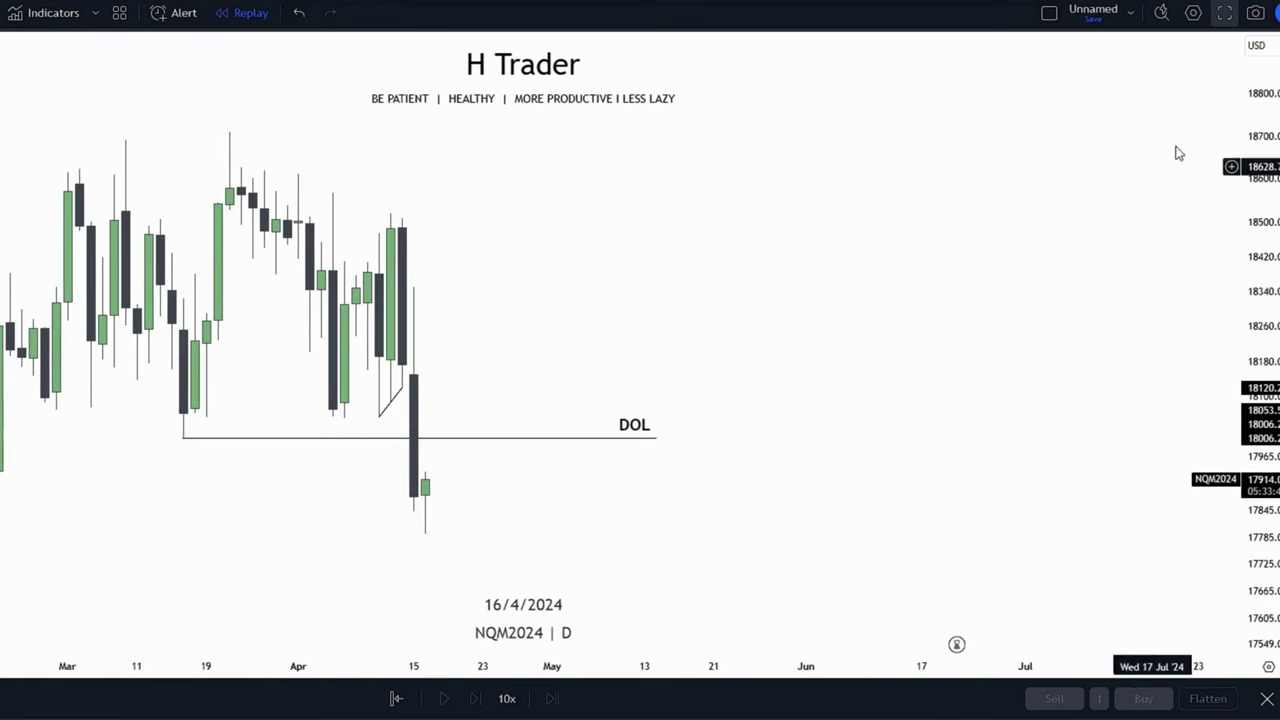
click(1255, 12)
click(1138, 96)
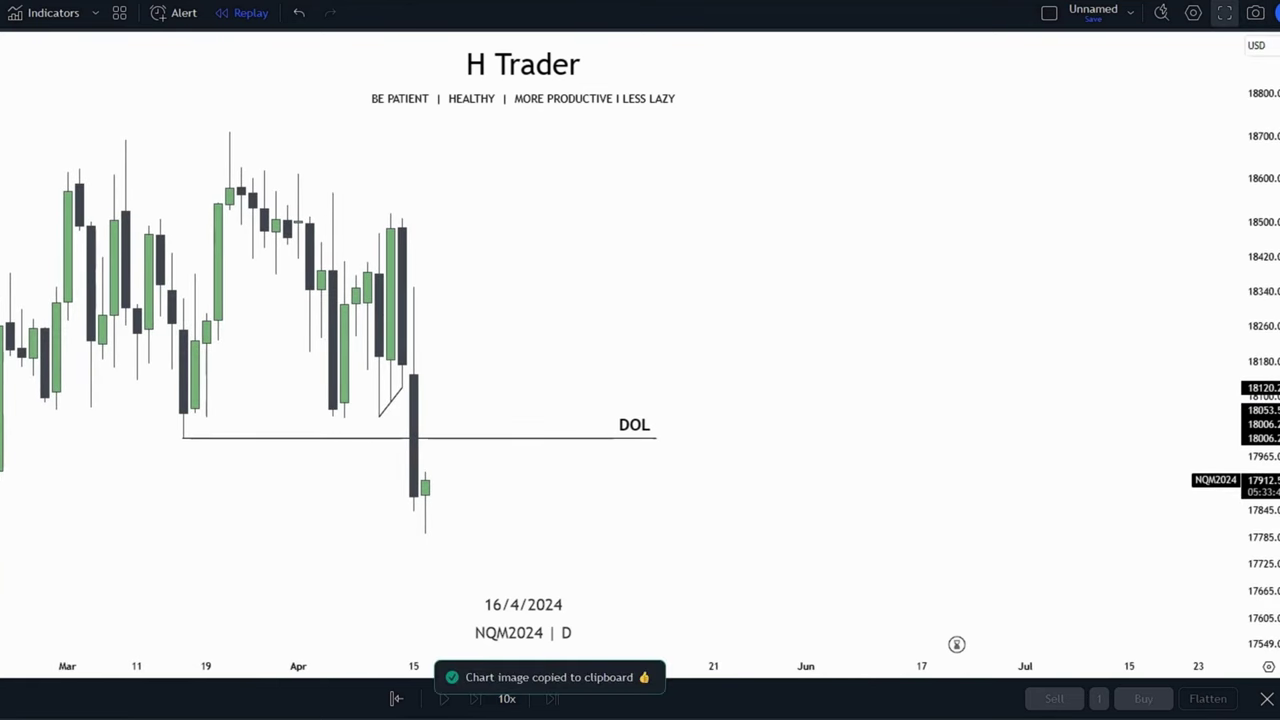
In the Notion journal, write "price took out my DOL as anticipated" beneath the last chart image and paste the copied chart image below it
key(alt+Tab)
scroll(434, 614, down, 5)
click(214, 586)
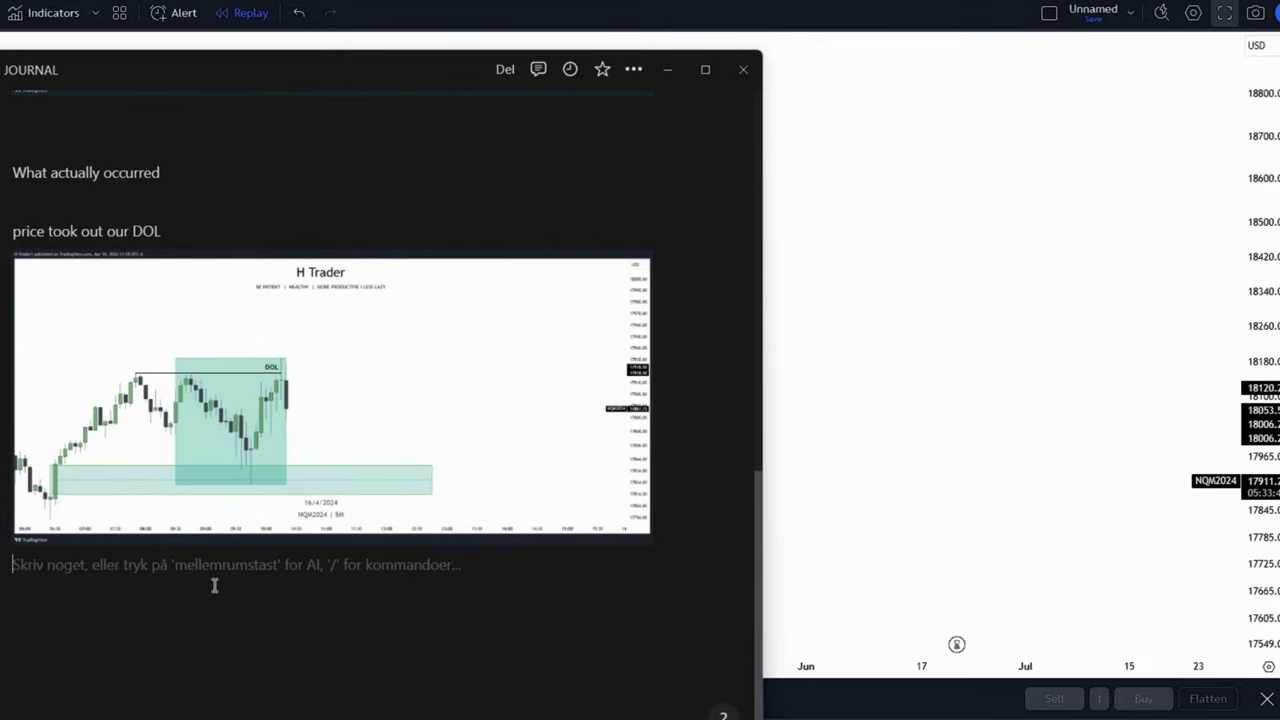
key(Return)
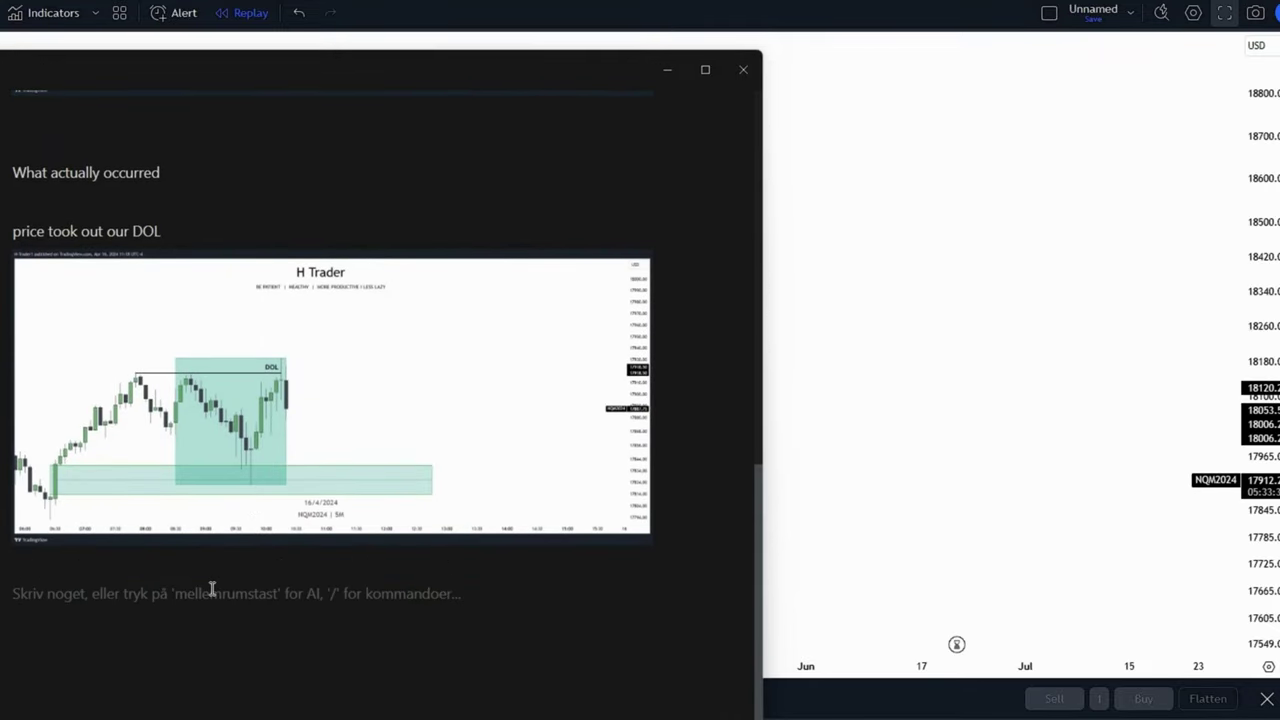
text(price t)
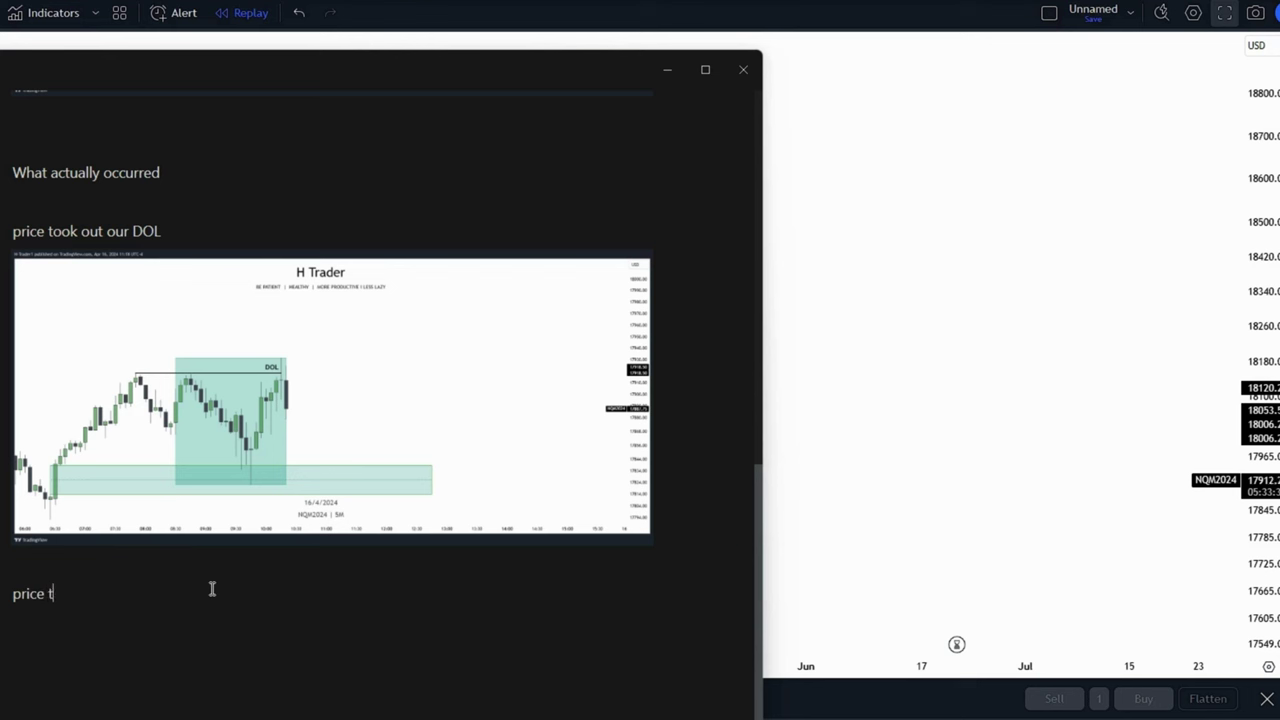
text(ook out my DOL )
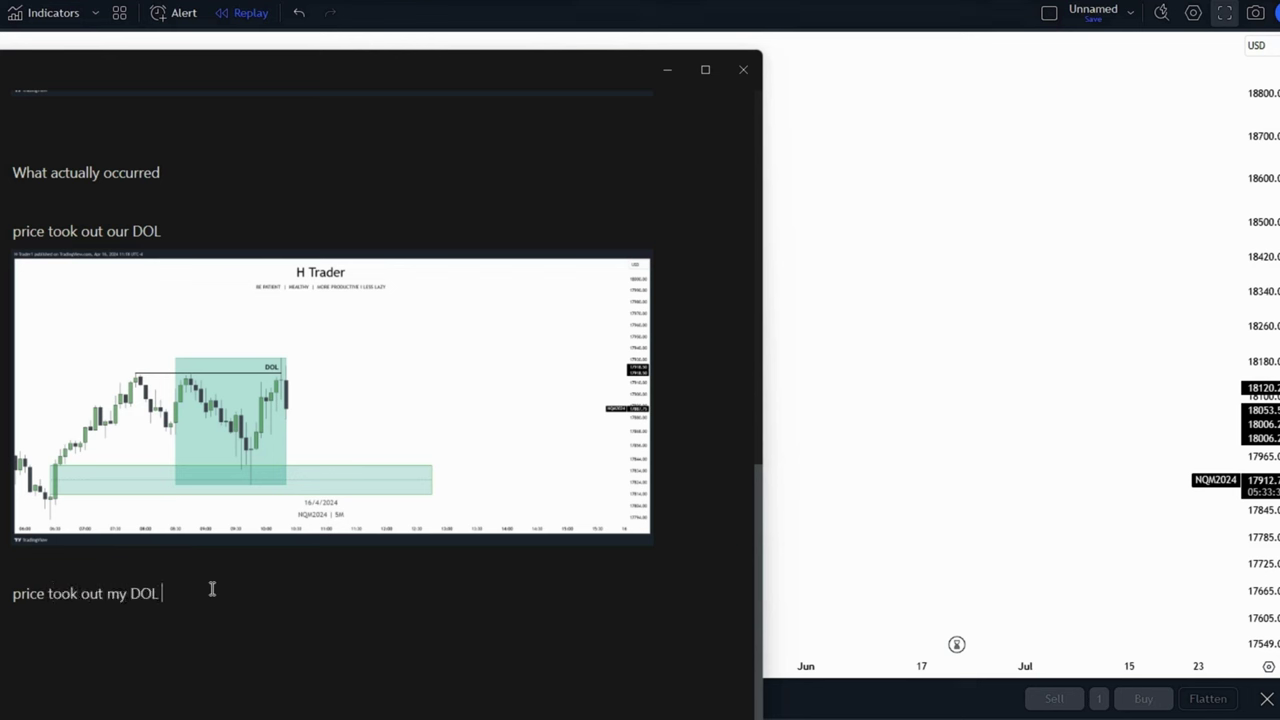
text(as anticipated)
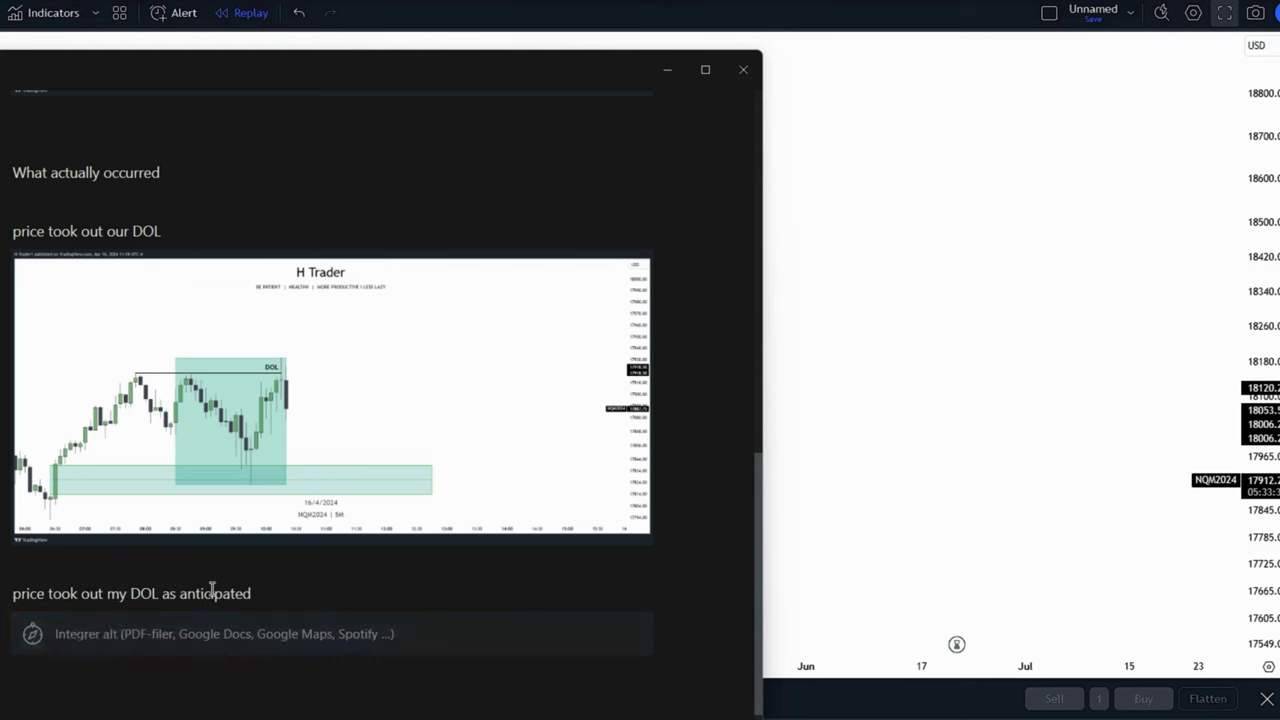
click(667, 69)
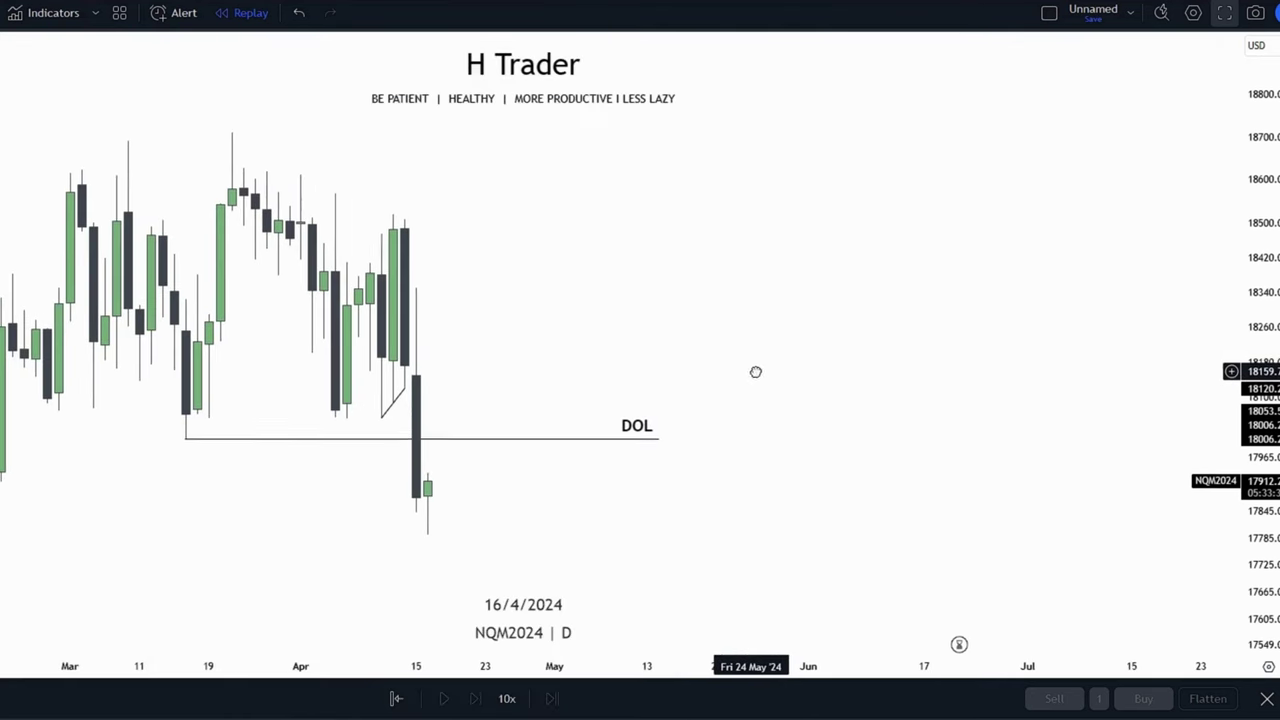
drag(755, 372, 777, 384)
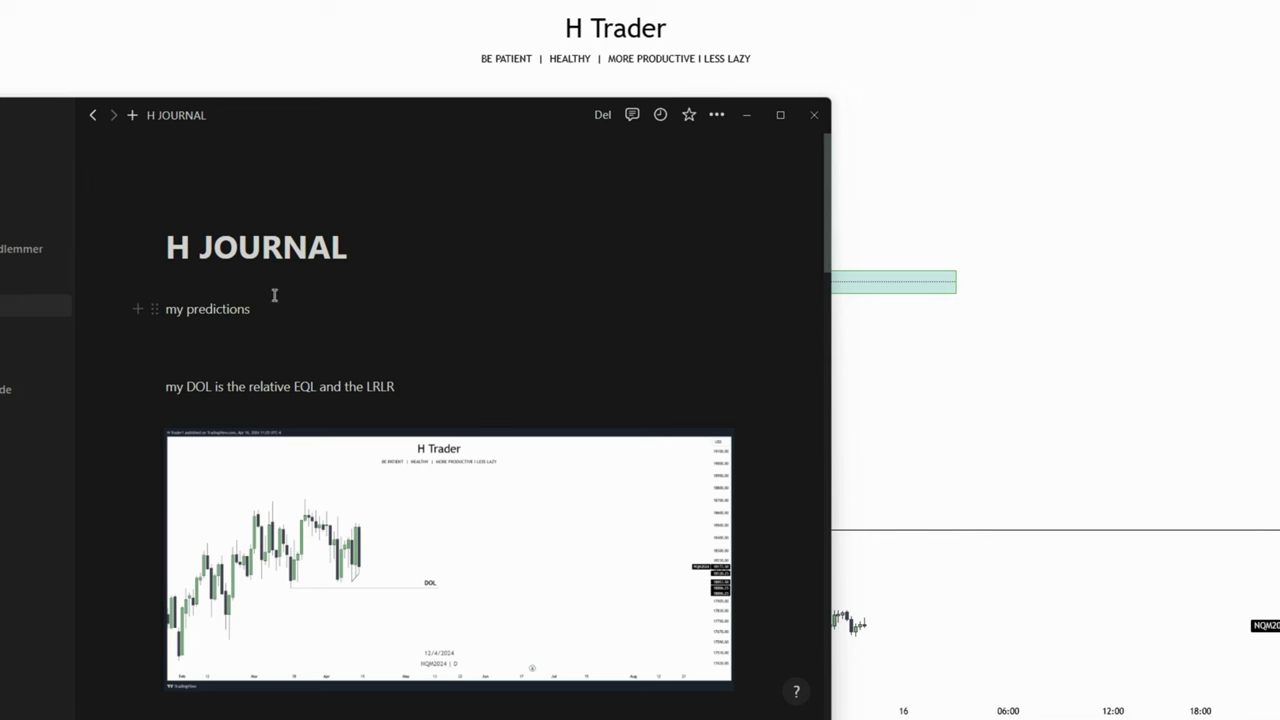
Review the H JOURNAL entries, comparing the daily, 4-hour and 1-hour predictions with the notes and charts under "What actually occurred"
scroll(320, 323, down, 2)
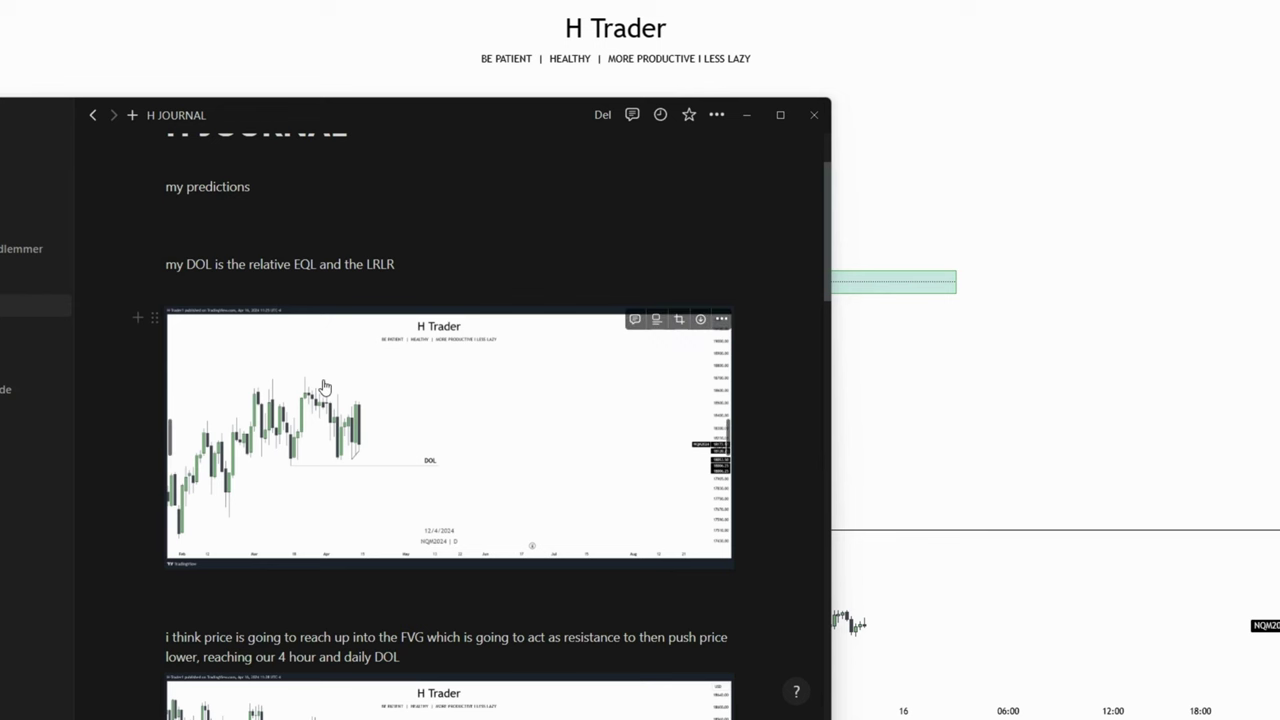
scroll(531, 462, down, 2)
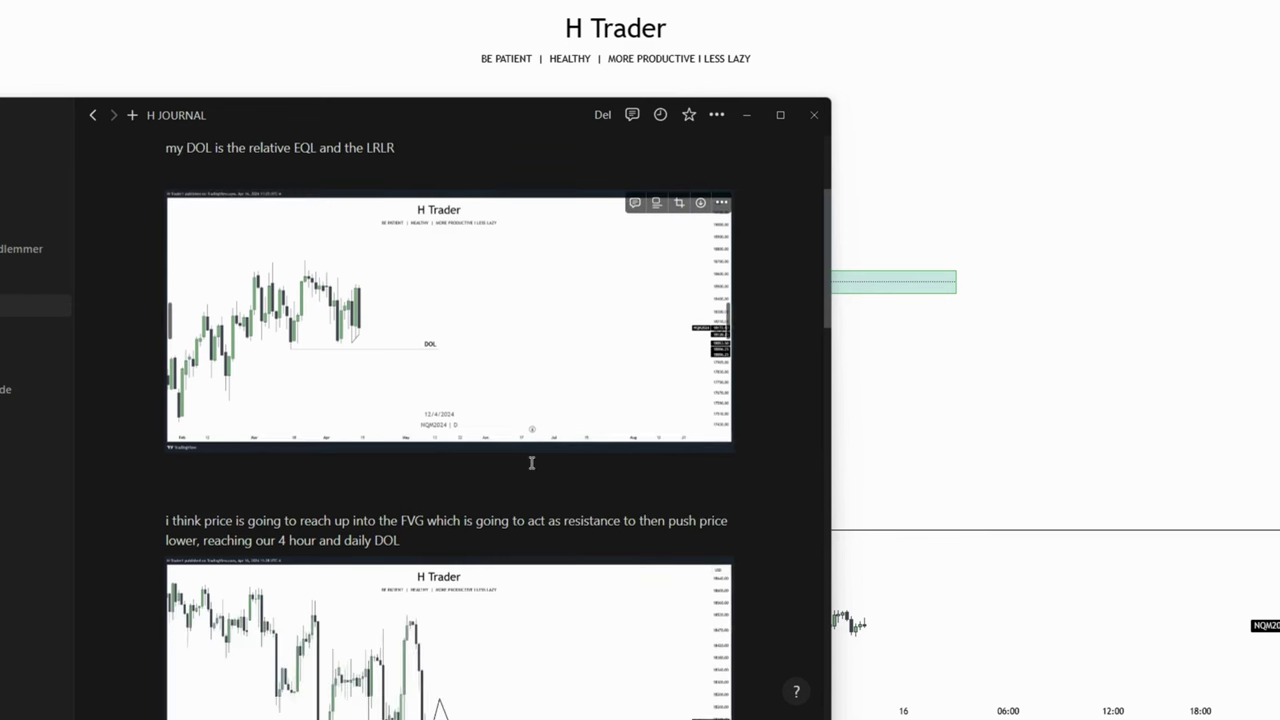
scroll(531, 462, down, 4)
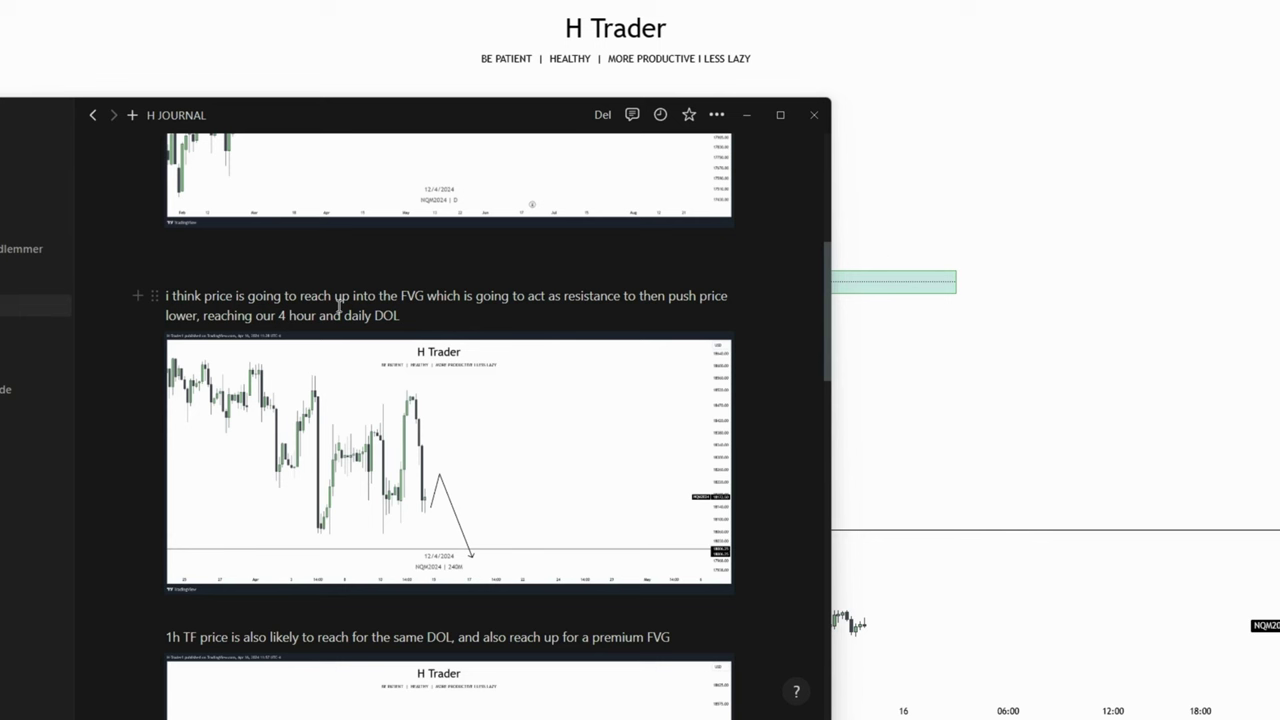
scroll(410, 510, down, 3)
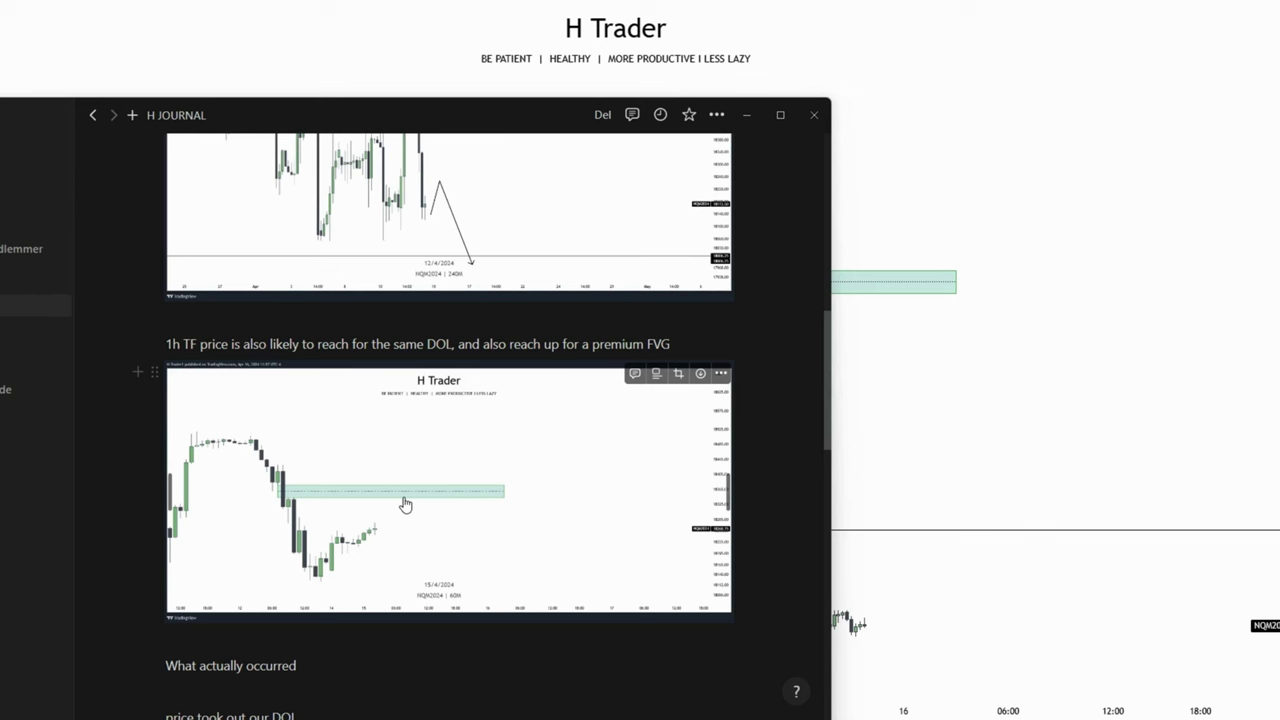
scroll(432, 498, down, 3)
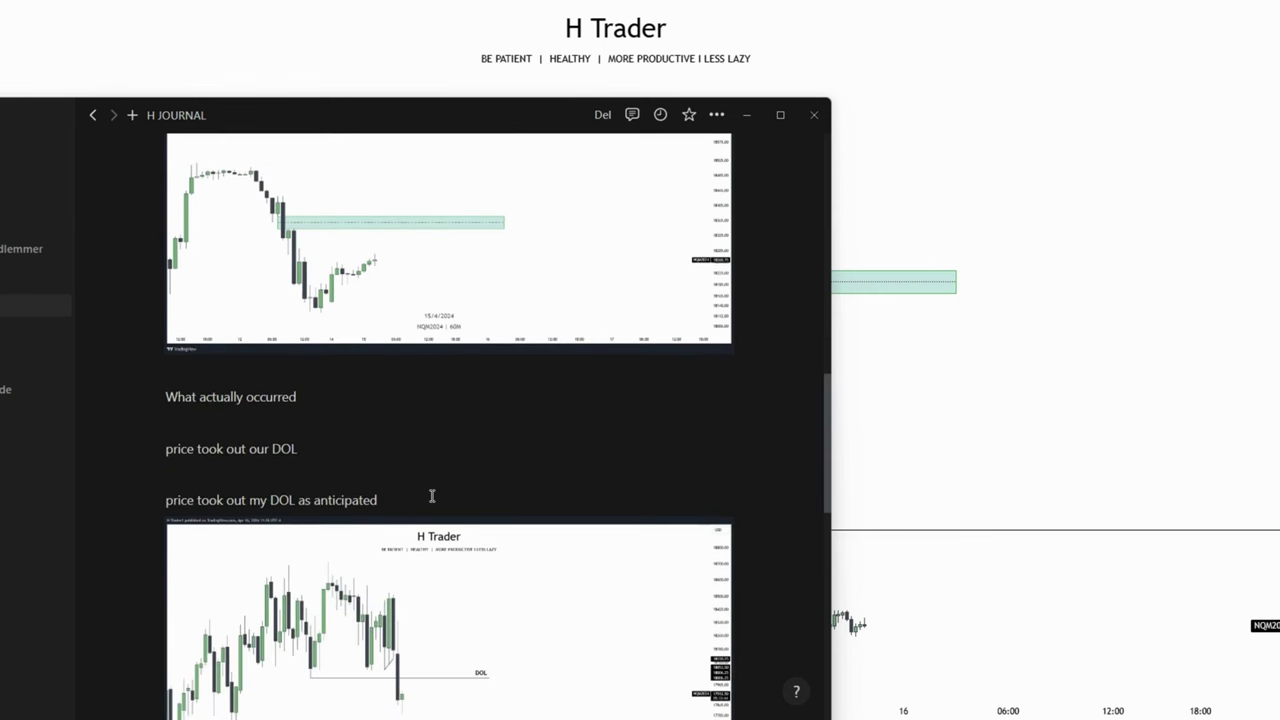
scroll(432, 496, down, 2)
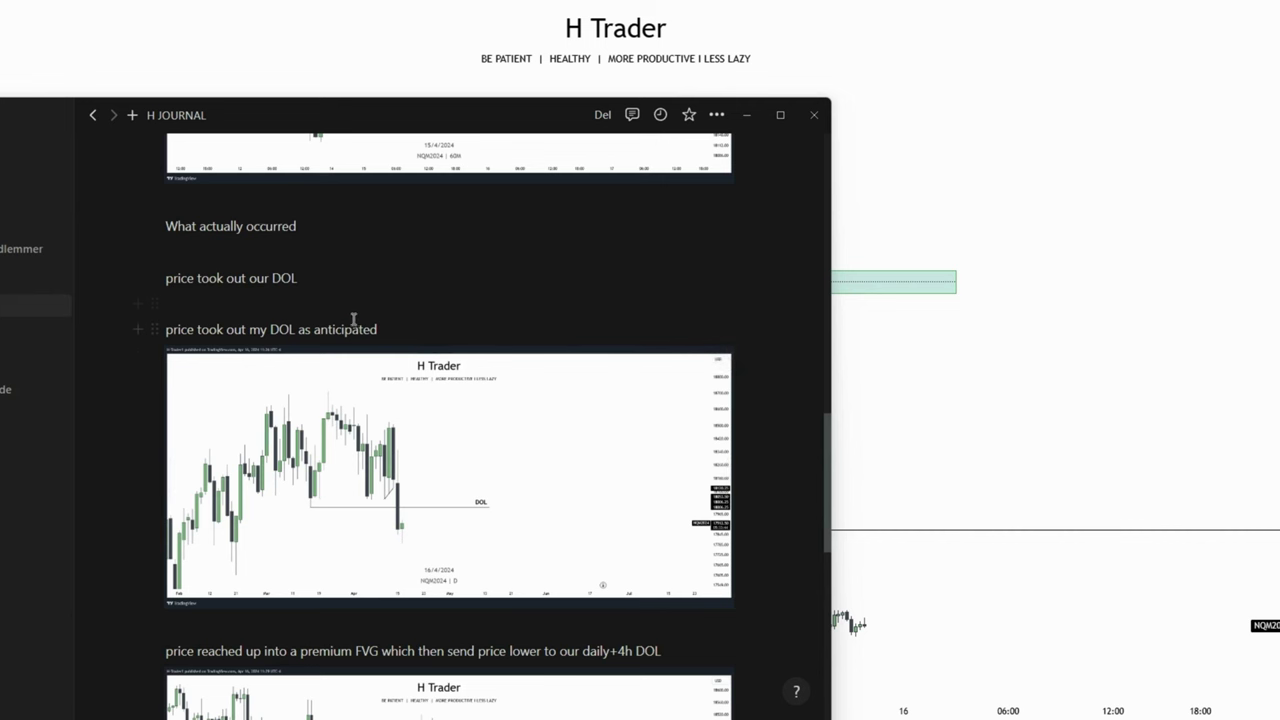
scroll(534, 503, down, 1)
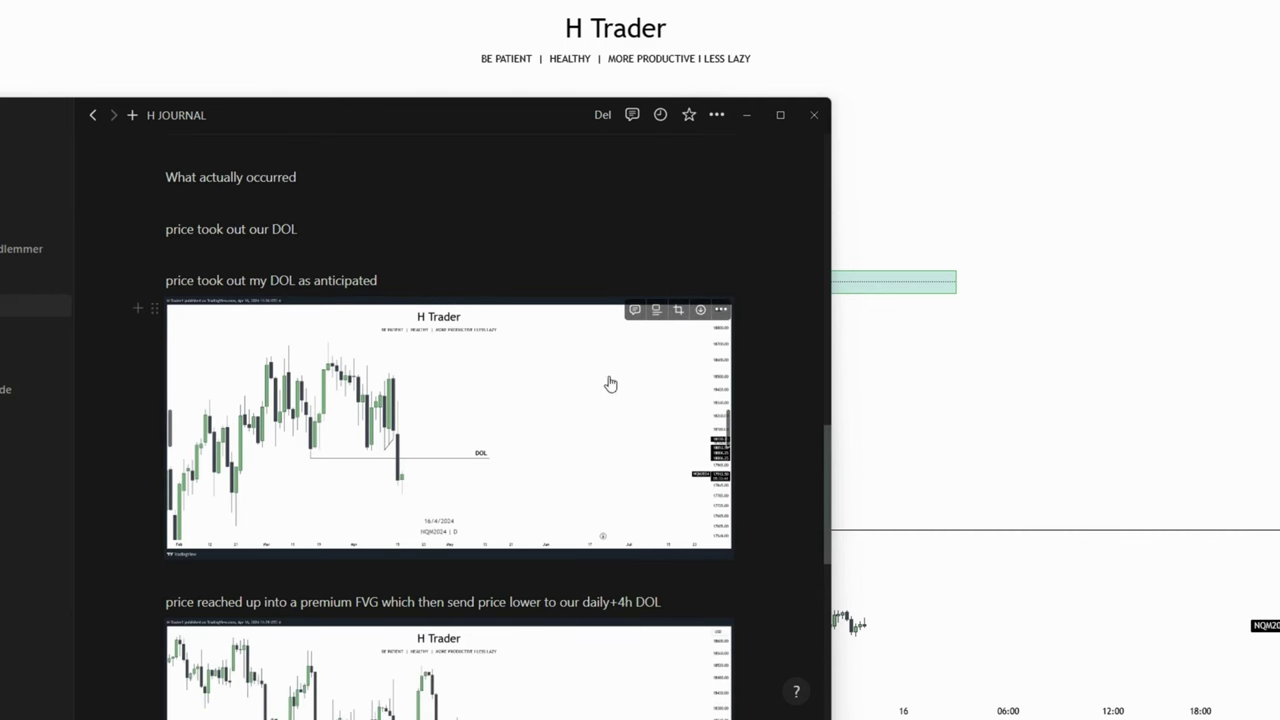
scroll(671, 434, down, 3)
scroll(678, 438, down, 1)
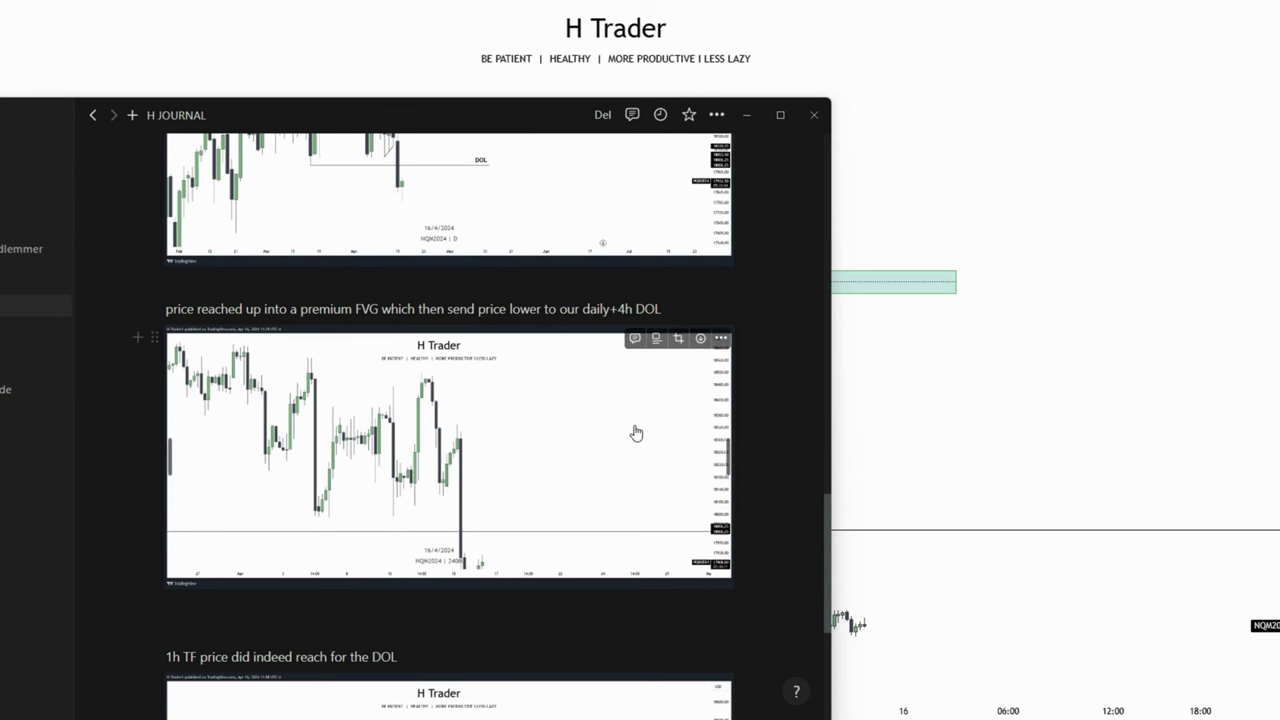
scroll(634, 434, down, 4)
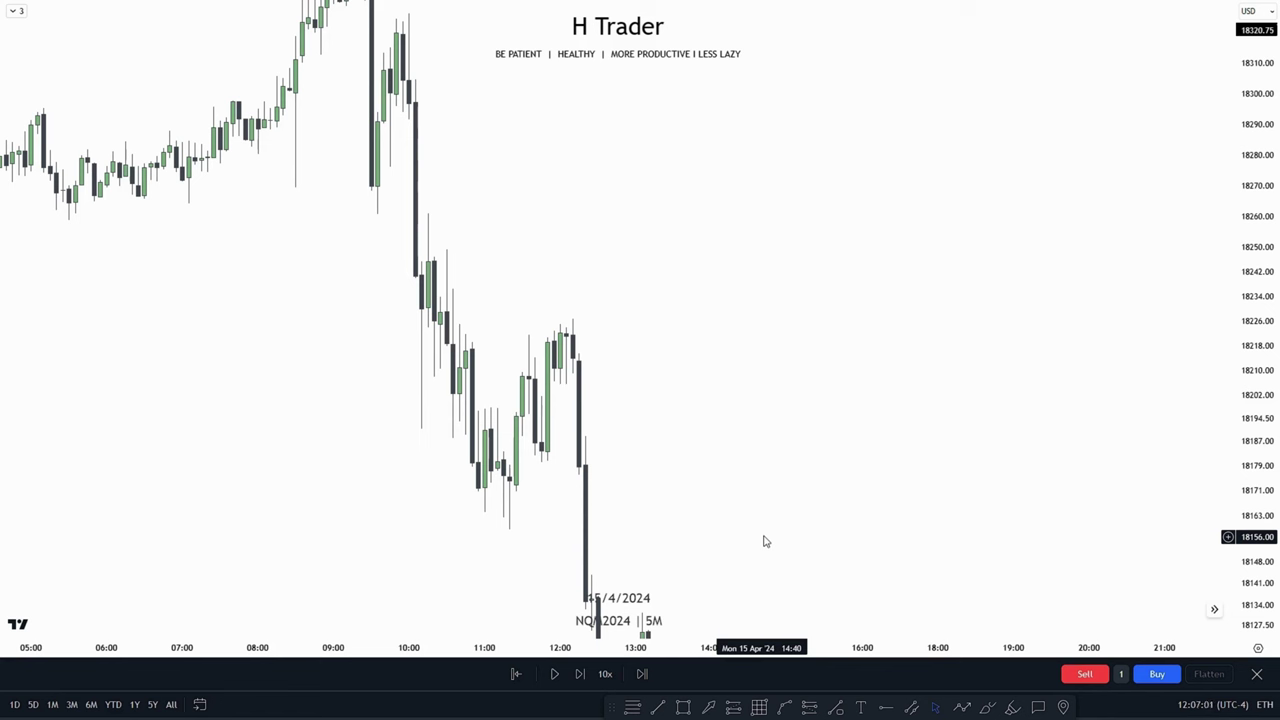
click(683, 706)
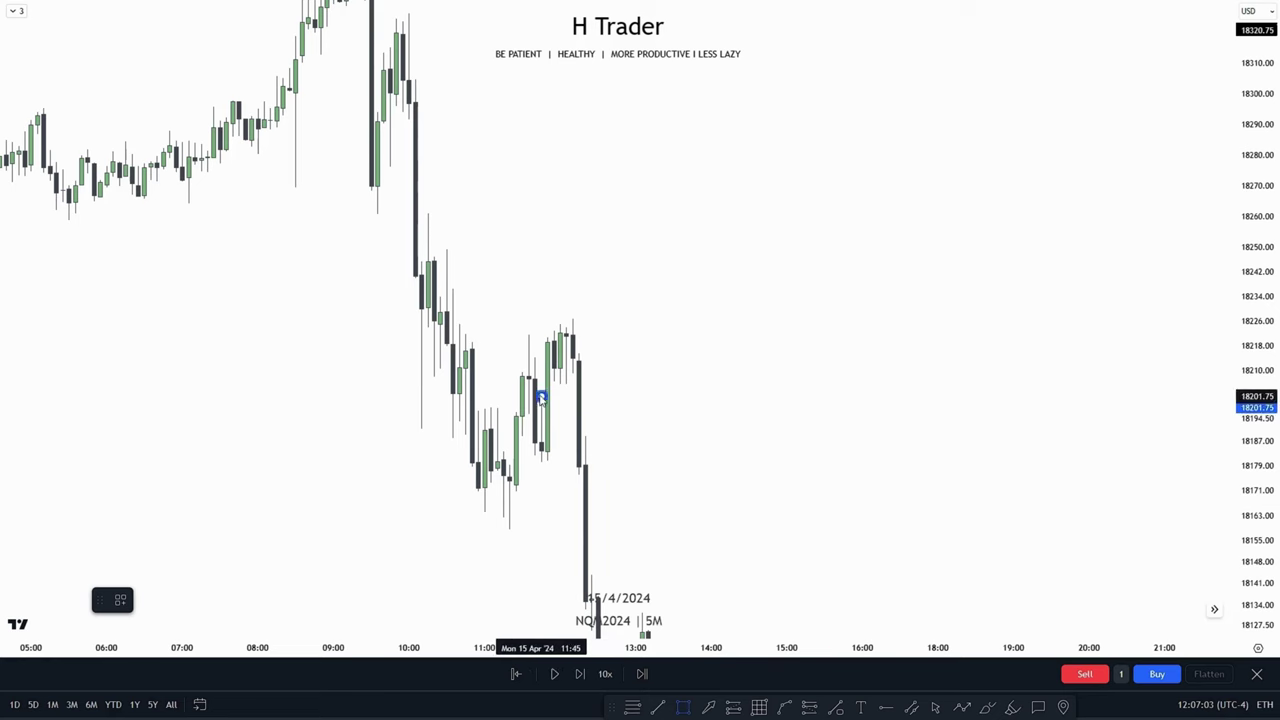
click(539, 395)
click(781, 380)
key(Delete)
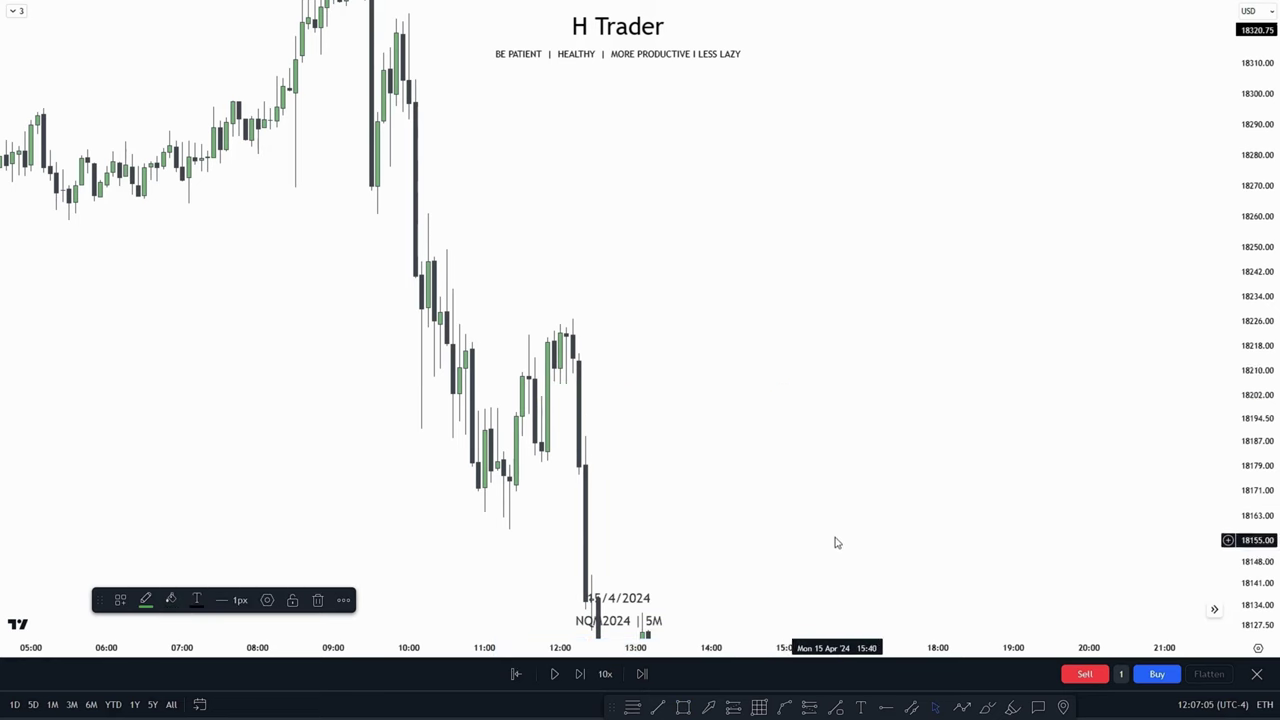
Place a short position at the 12:15 candle on the 5-minute NQM2024 chart, with entry 18178.75, stop 18226.75 and target 18006.00
scroll(837, 543, down, 6)
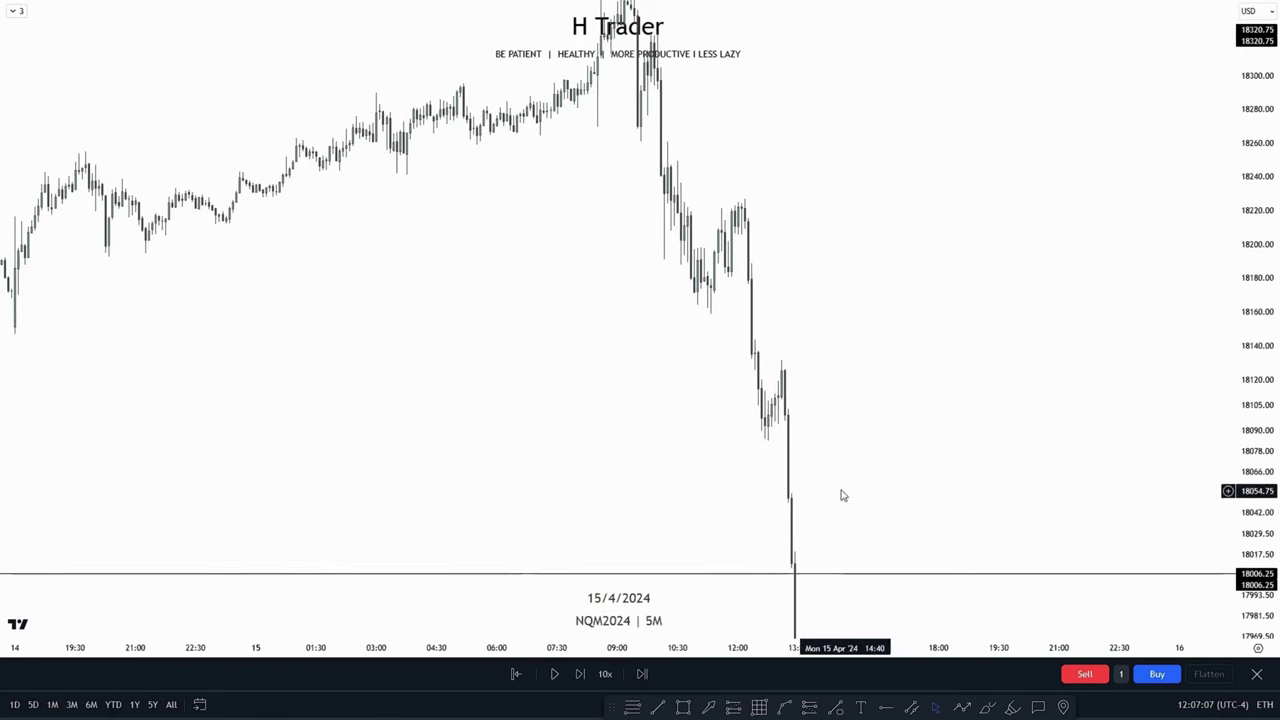
scroll(841, 495, up, 5)
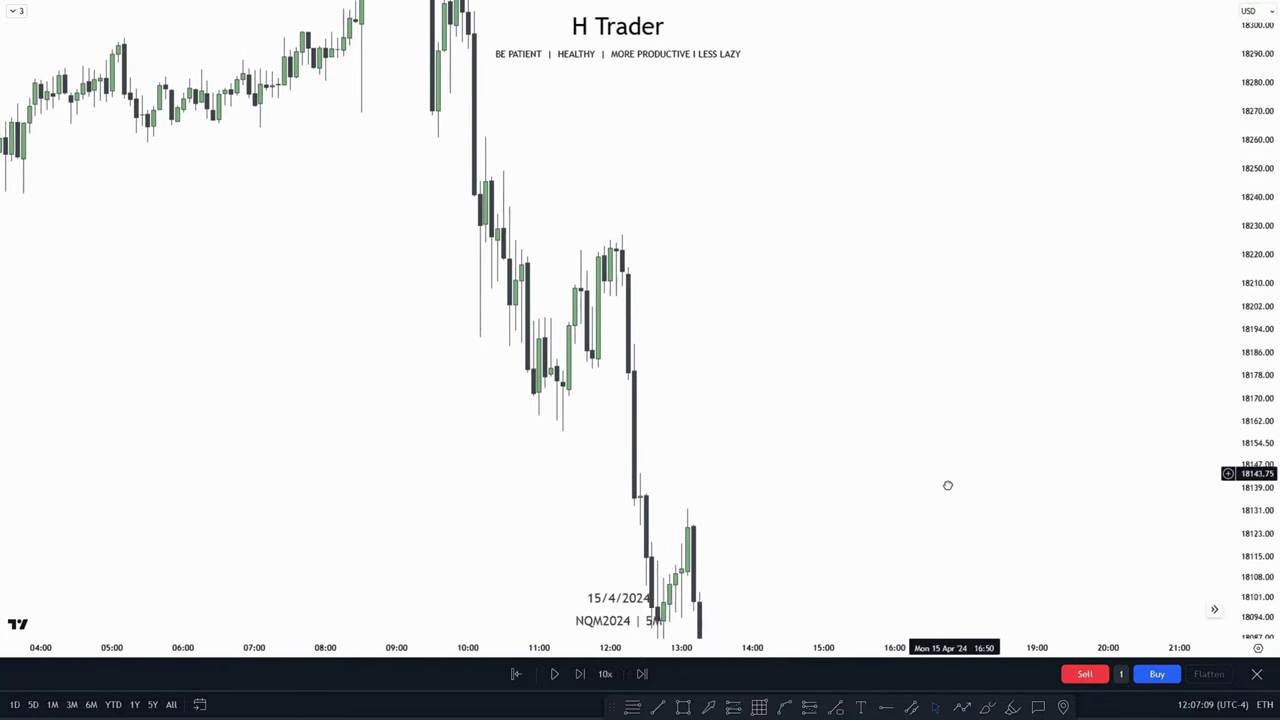
drag(948, 485, 923, 485)
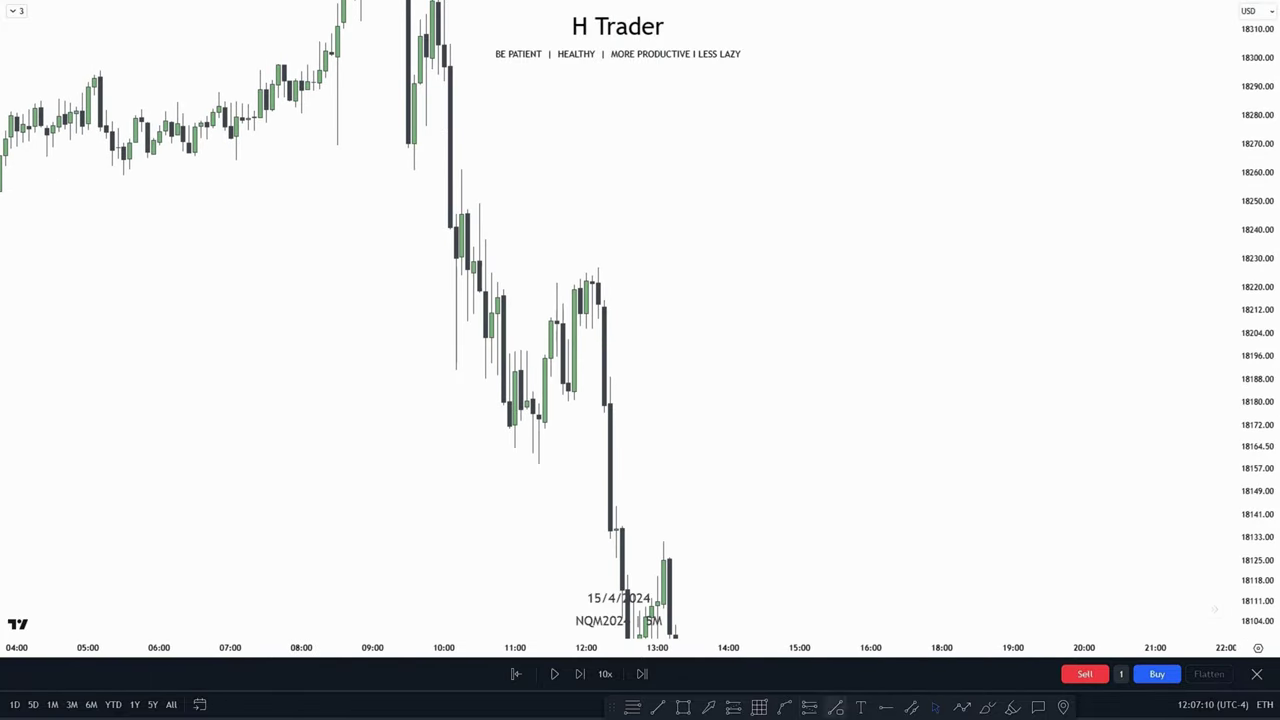
click(605, 406)
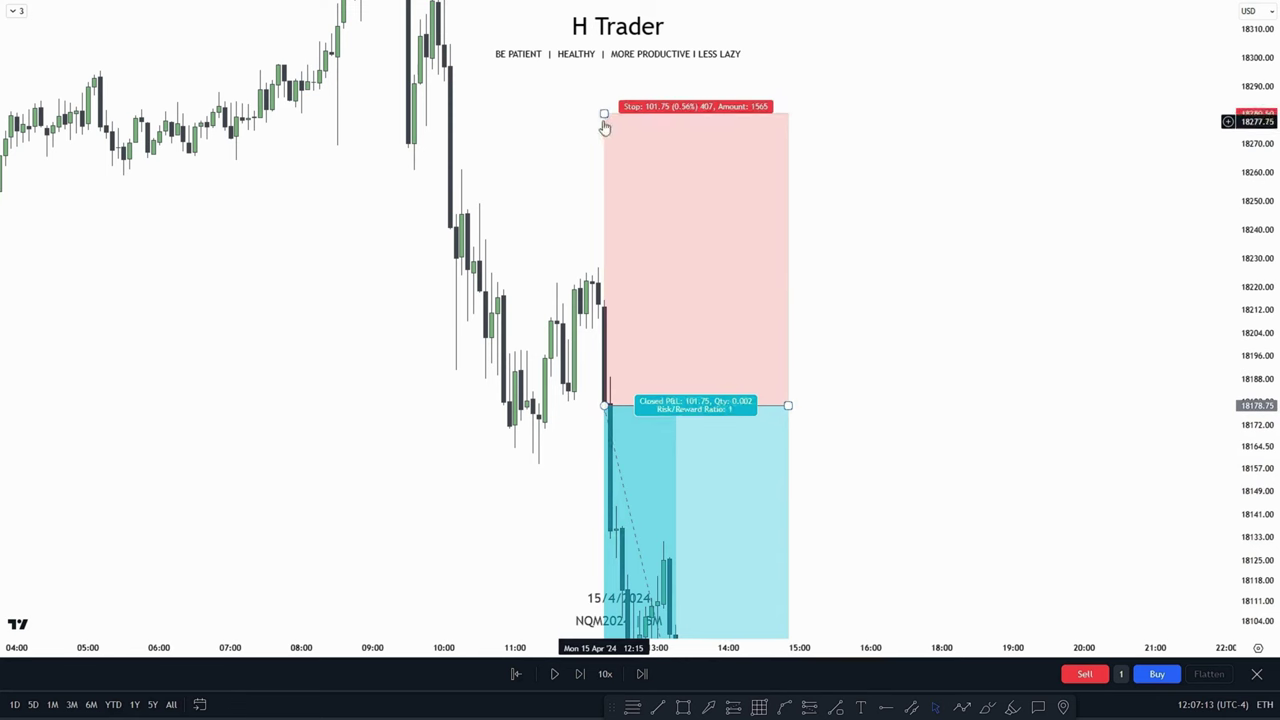
drag(605, 120, 605, 268)
scroll(1030, 407, down, 3)
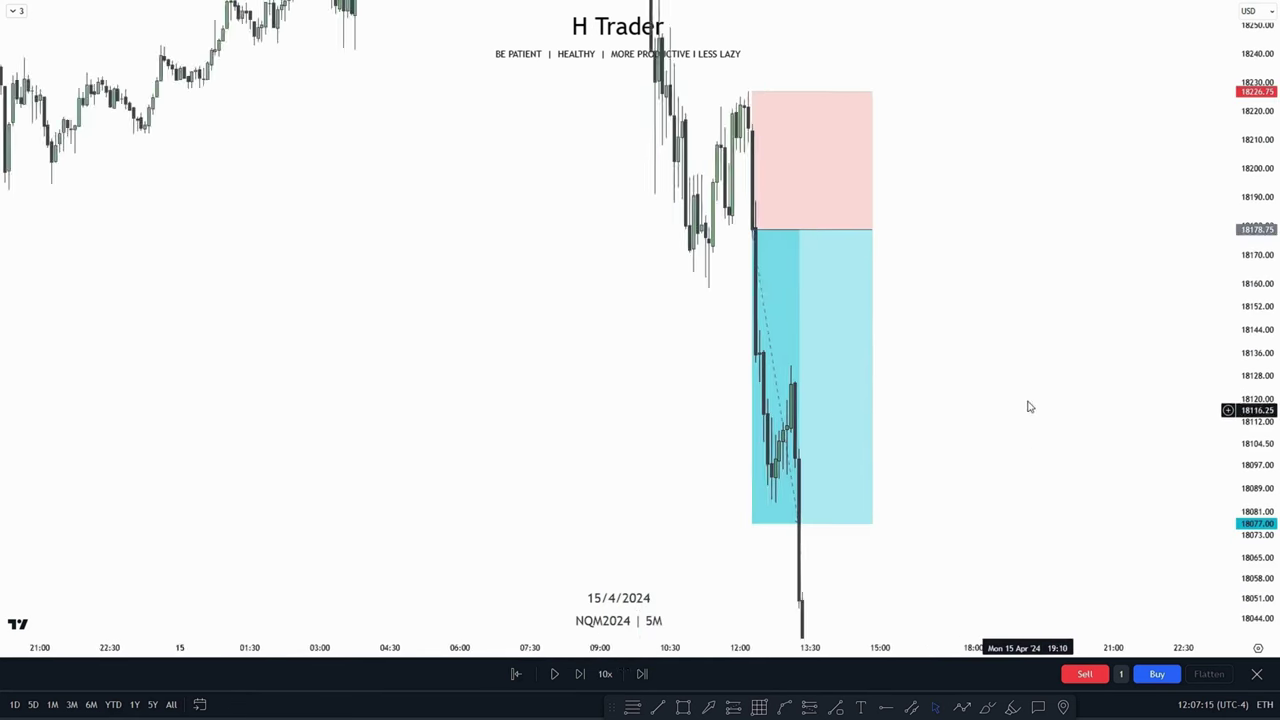
drag(767, 546, 969, 517)
scroll(1088, 421, up, 2)
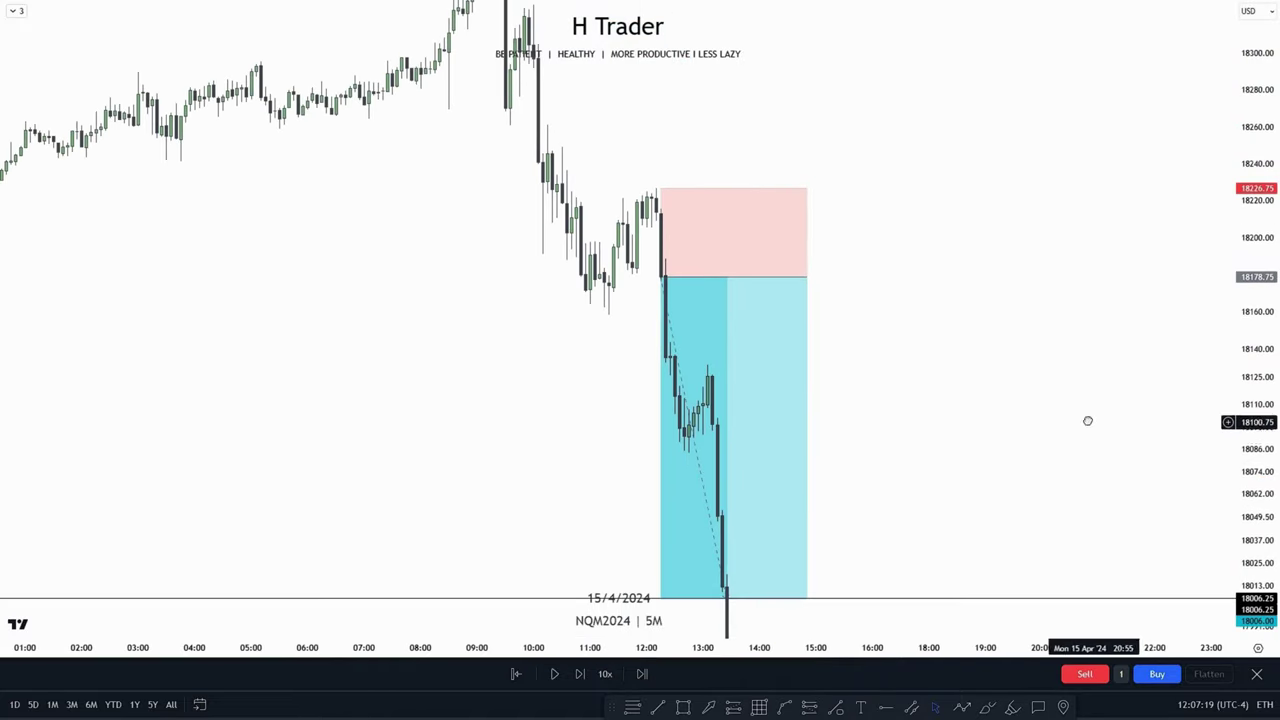
Copy an image of the 5-minute chart with the short position to the clipboard and switch to the Notion journal
click(1262, 10)
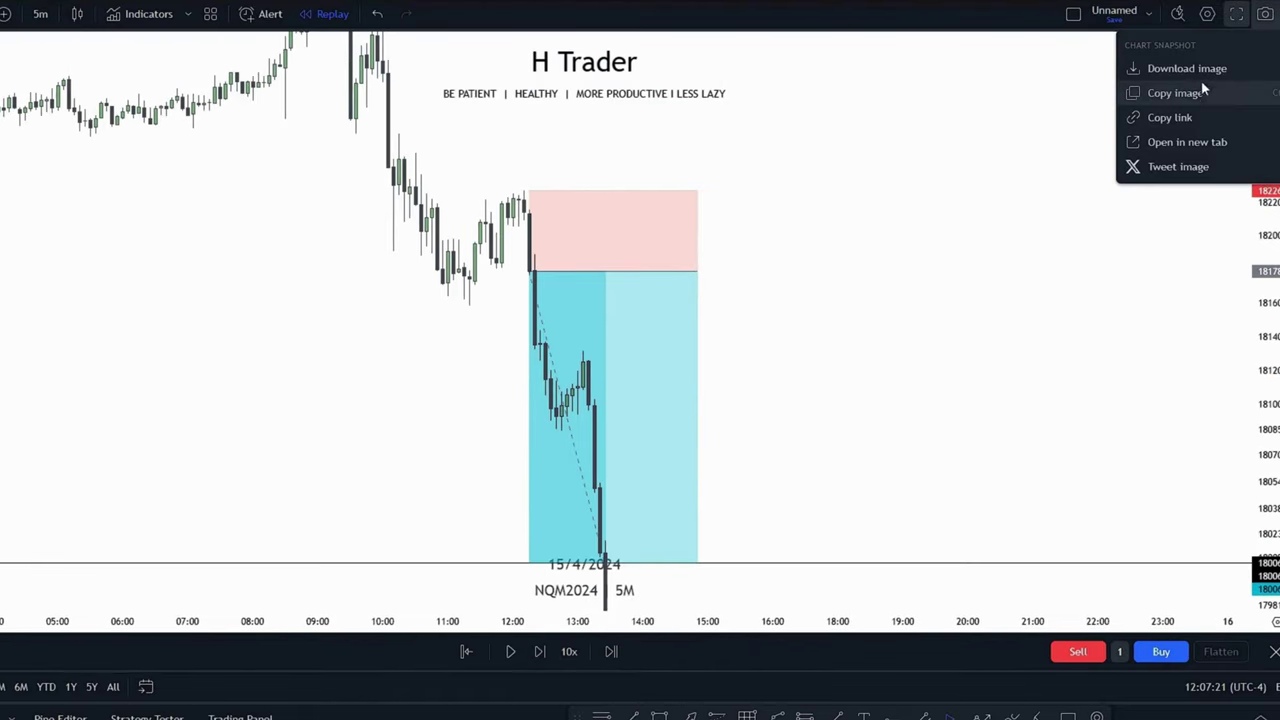
click(1195, 94)
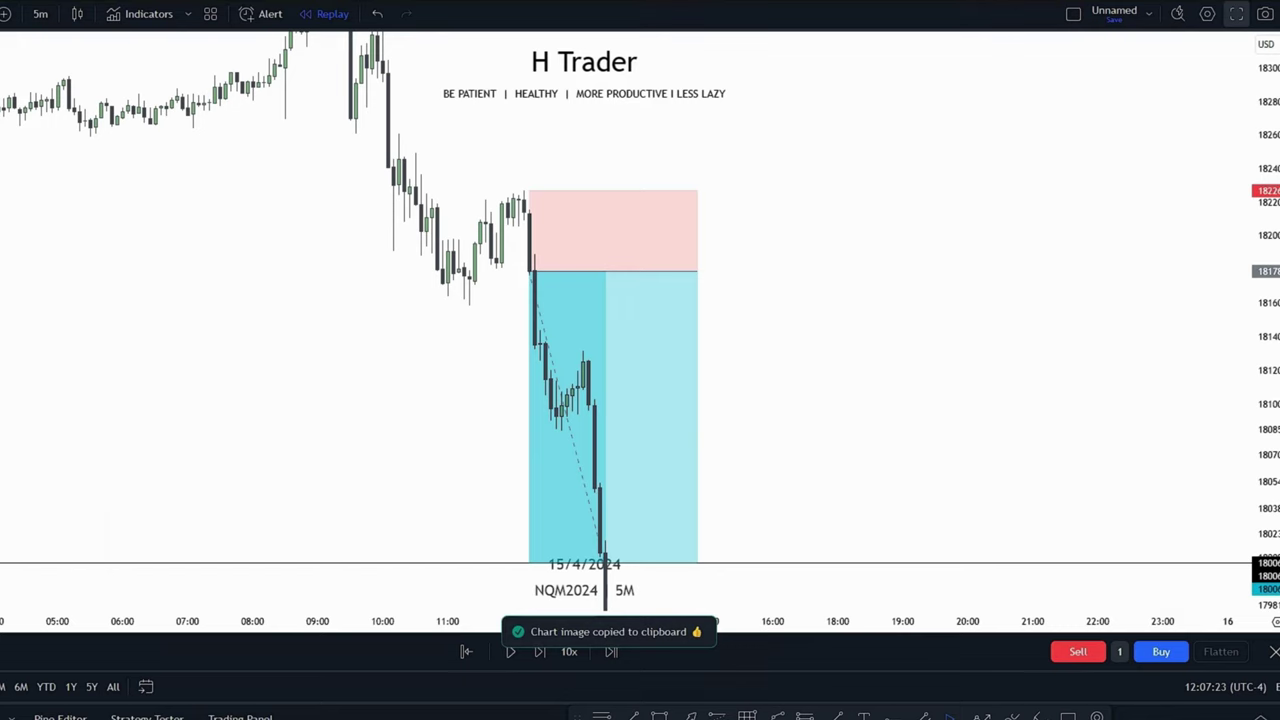
key(alt+Tab)
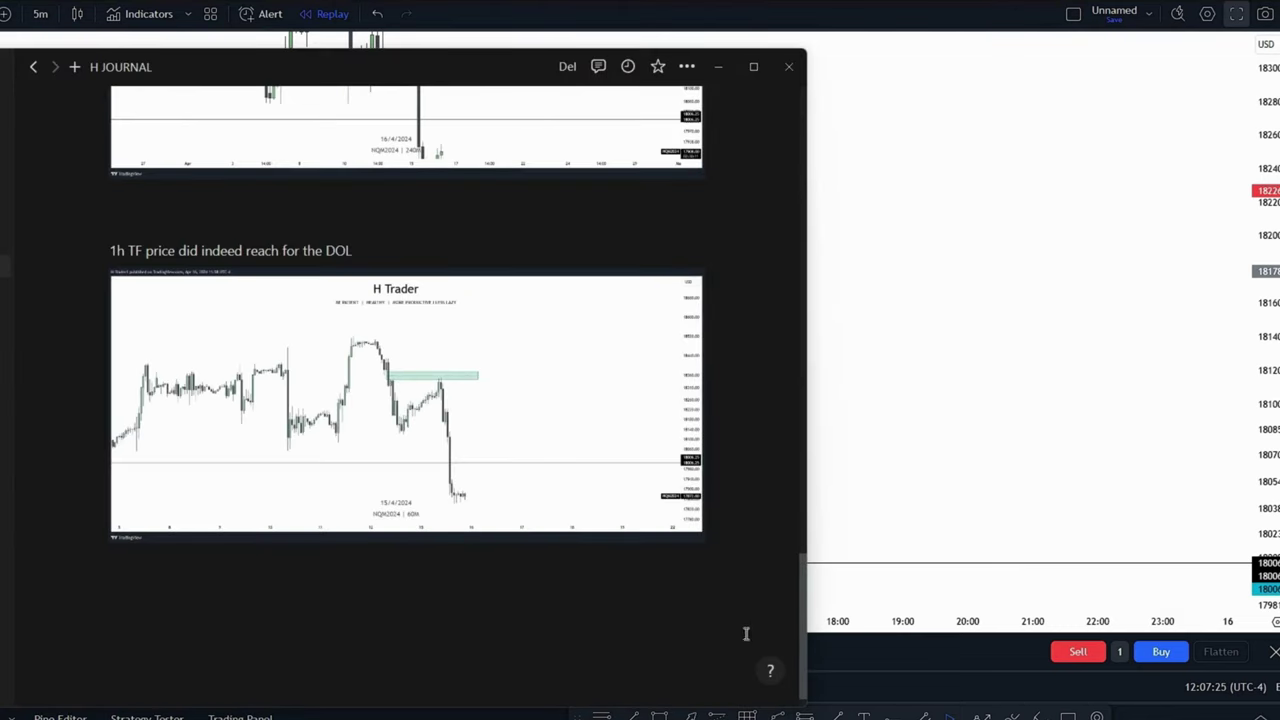
In the H JOURNAL page, start a note above "What actually occurred" reading "price is delivering from a FVG+ we just saw price made a"
drag(797, 628, 724, 148)
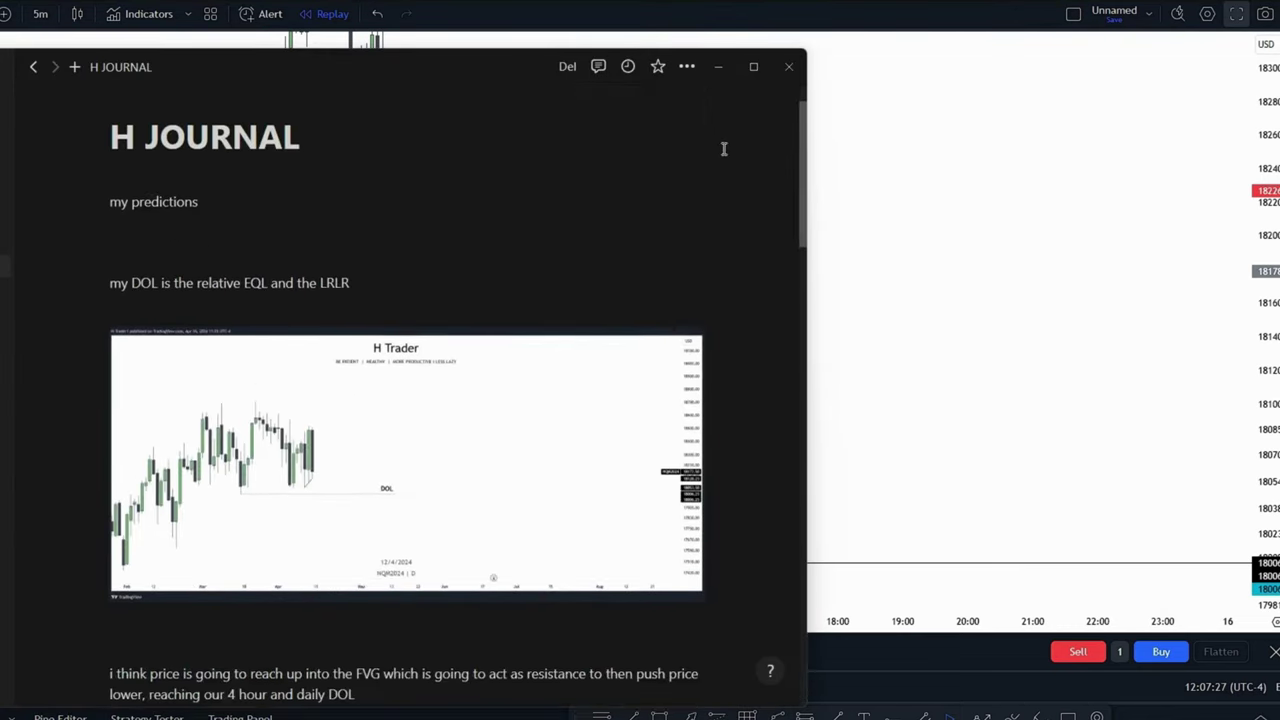
scroll(737, 257, down, 10)
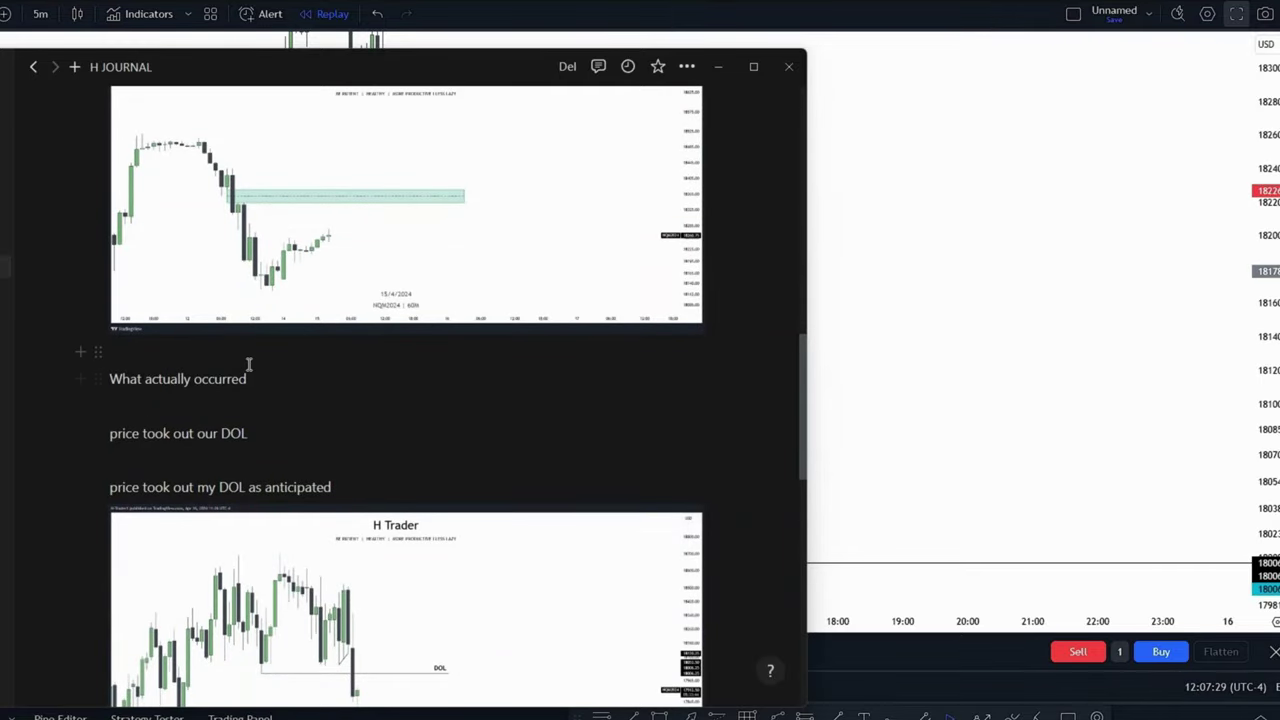
click(240, 350)
key(Return)
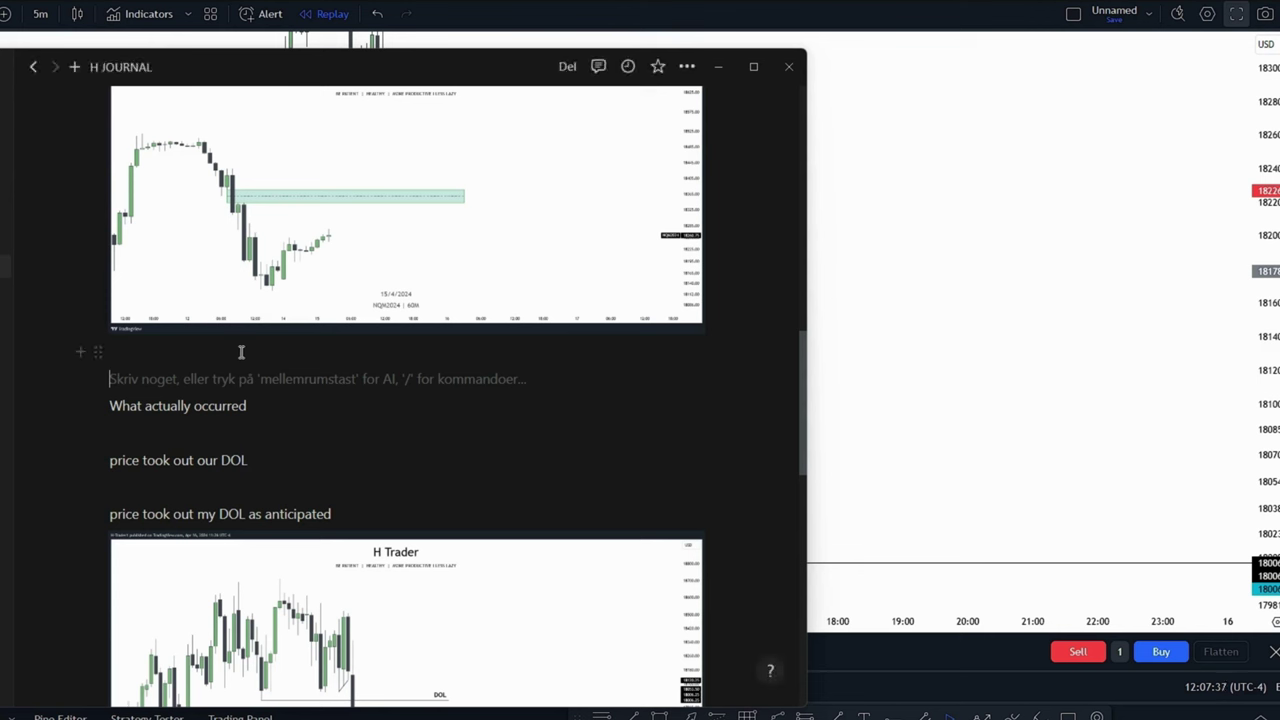
text(price is)
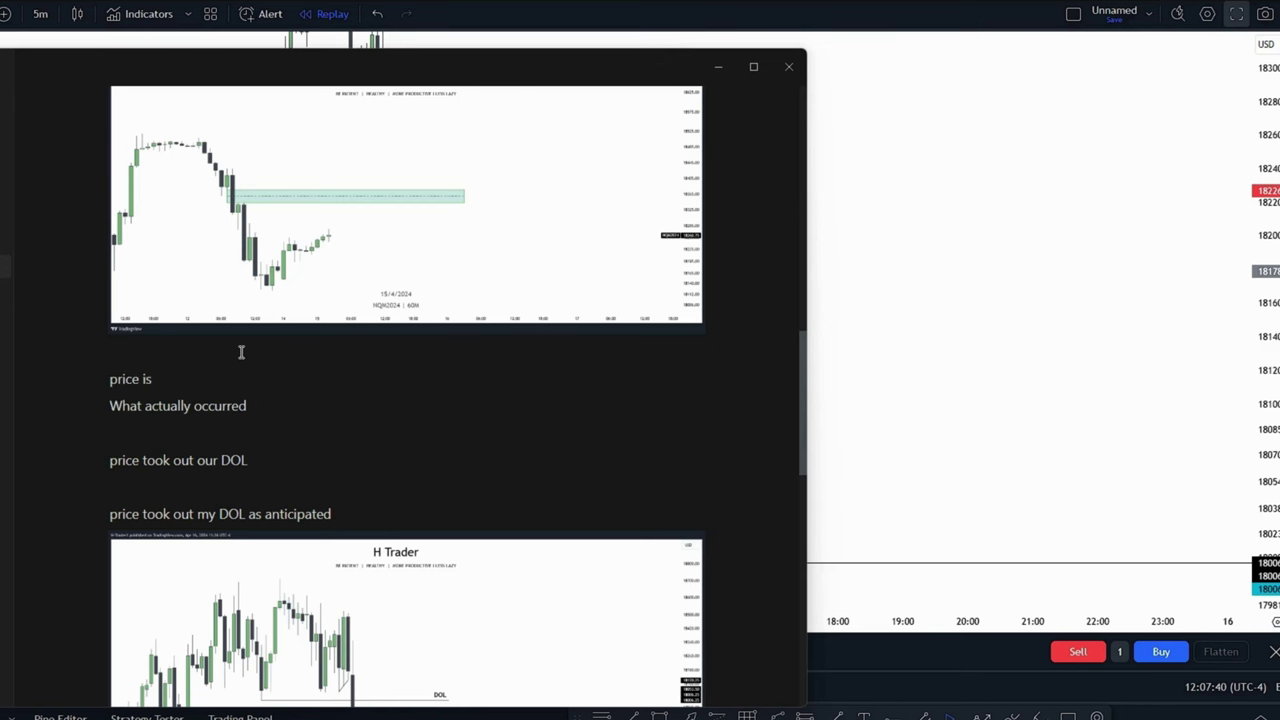
text( delivering from a FVG+ we jus s)
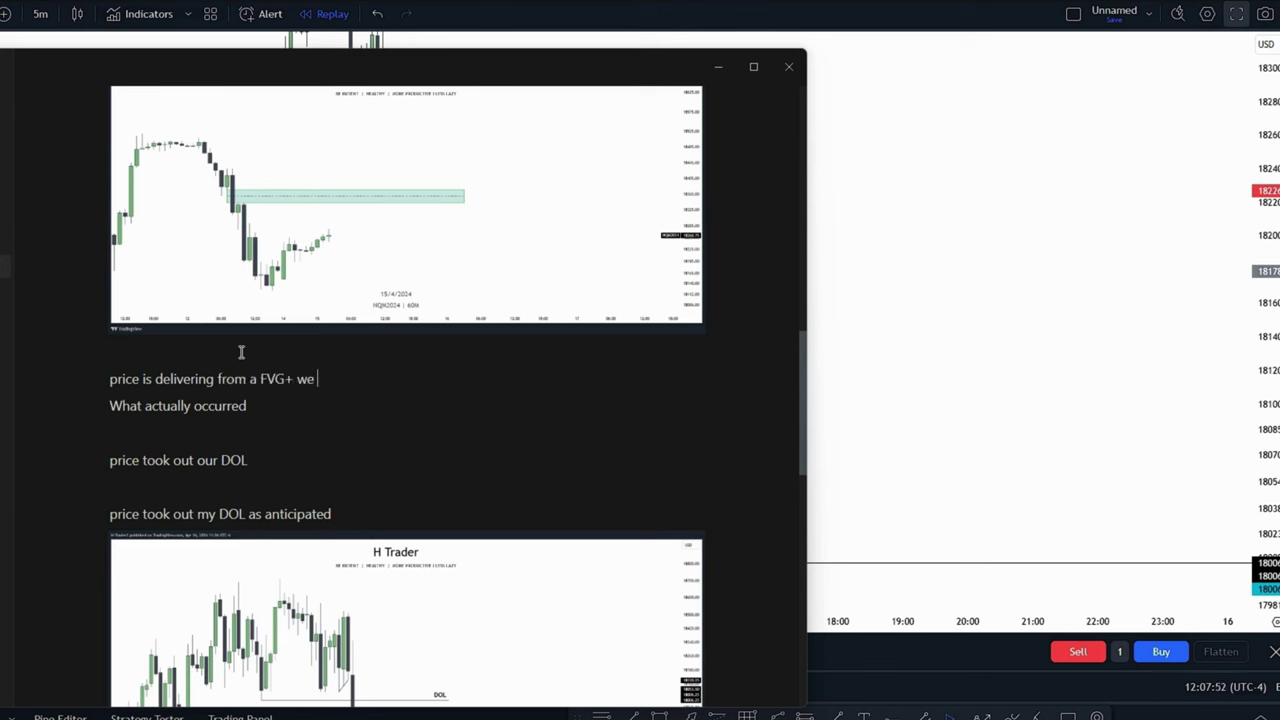
key(BackSpace)
key(BackSpace)
text(t saw price made a )
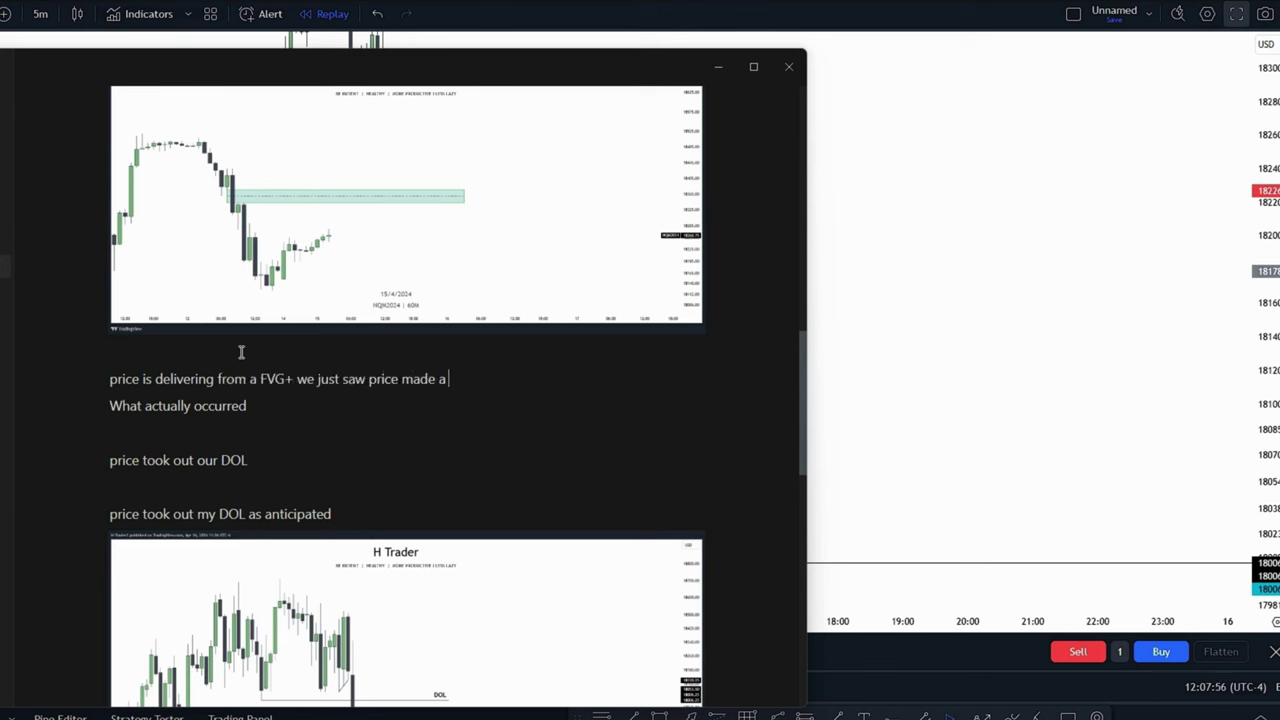
Finish the note with "closure beneath the IFVG, indicating potential lower prices, so a trade entry could be found" and paste the copied 5-minute chart image below
text(closure beneath the IFVG, i)
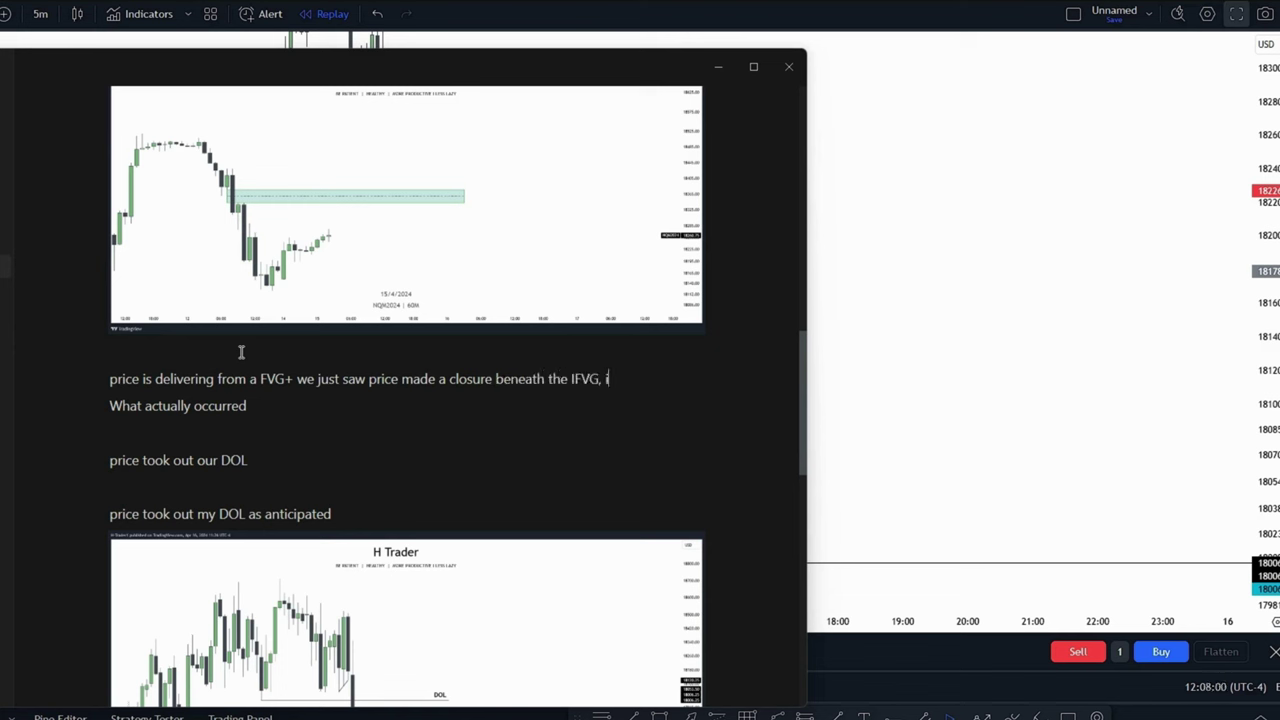
text(ndicating potential lower p)
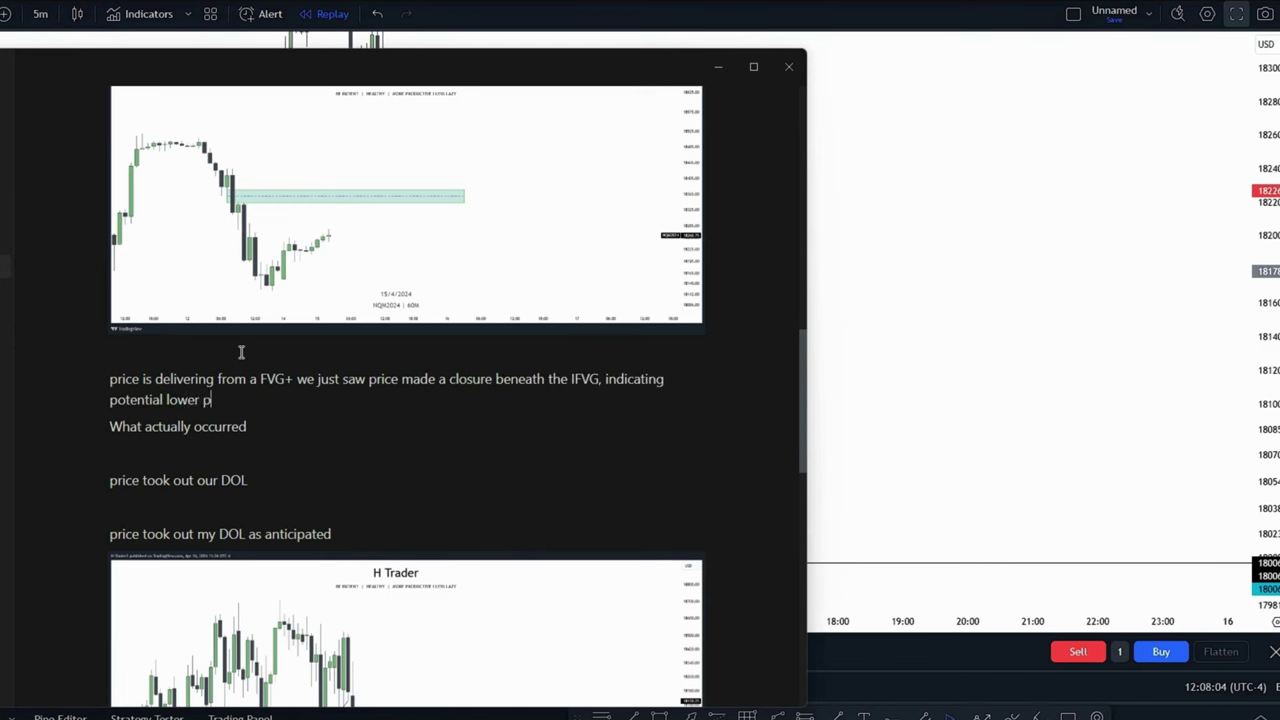
text(rices, so a trade entry co)
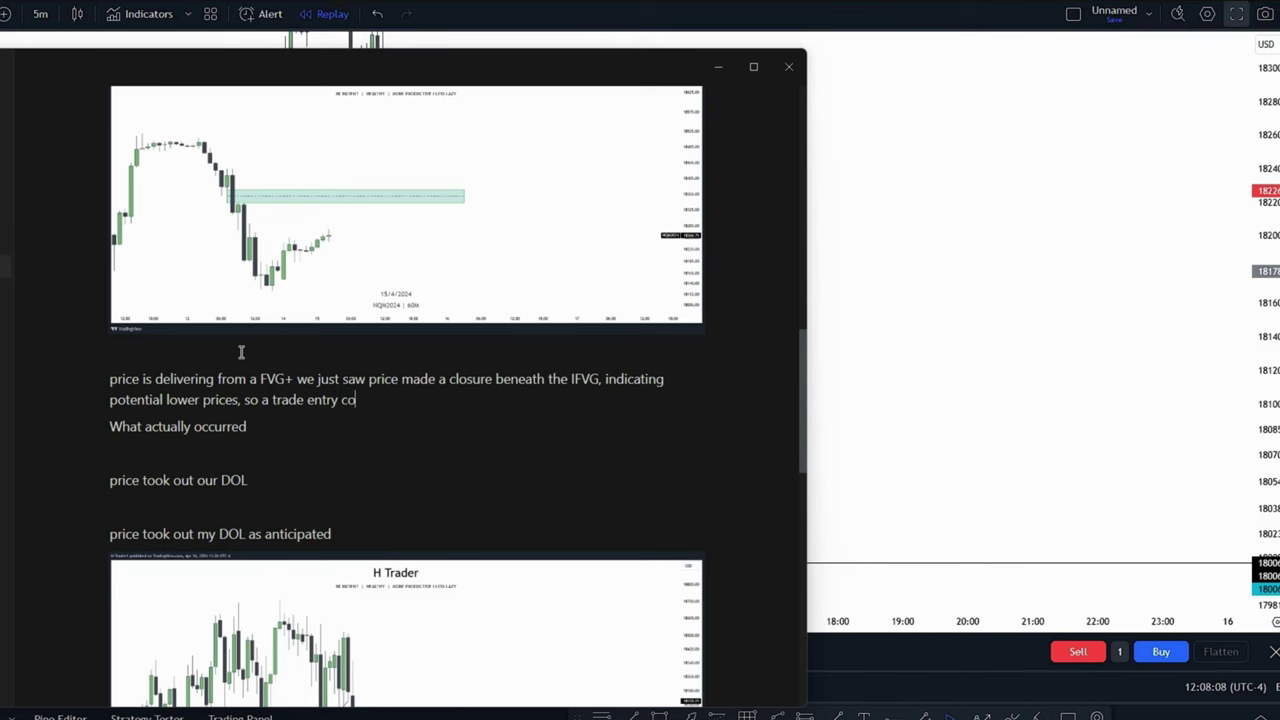
text(uld be pound)
key(ctrl+v)
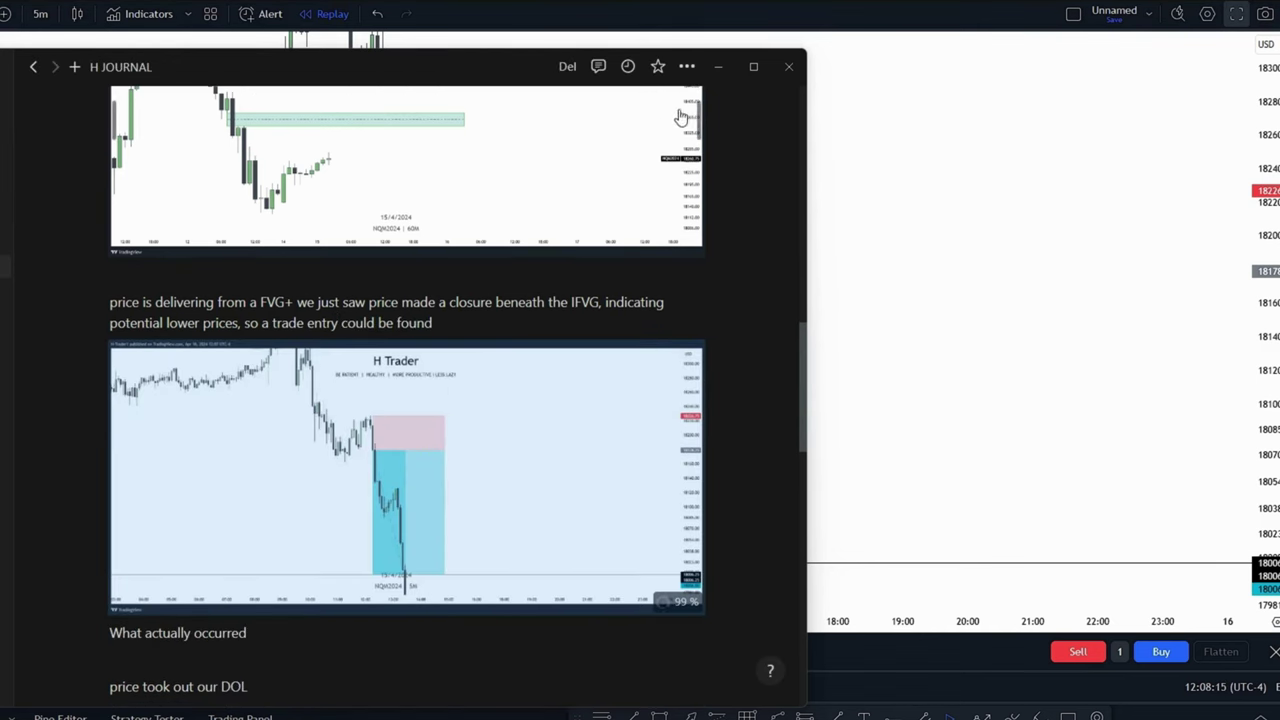
Return to the 5-minute NQM2024 chart and replay price from the short position's 12:15 entry candle through its target
click(718, 66)
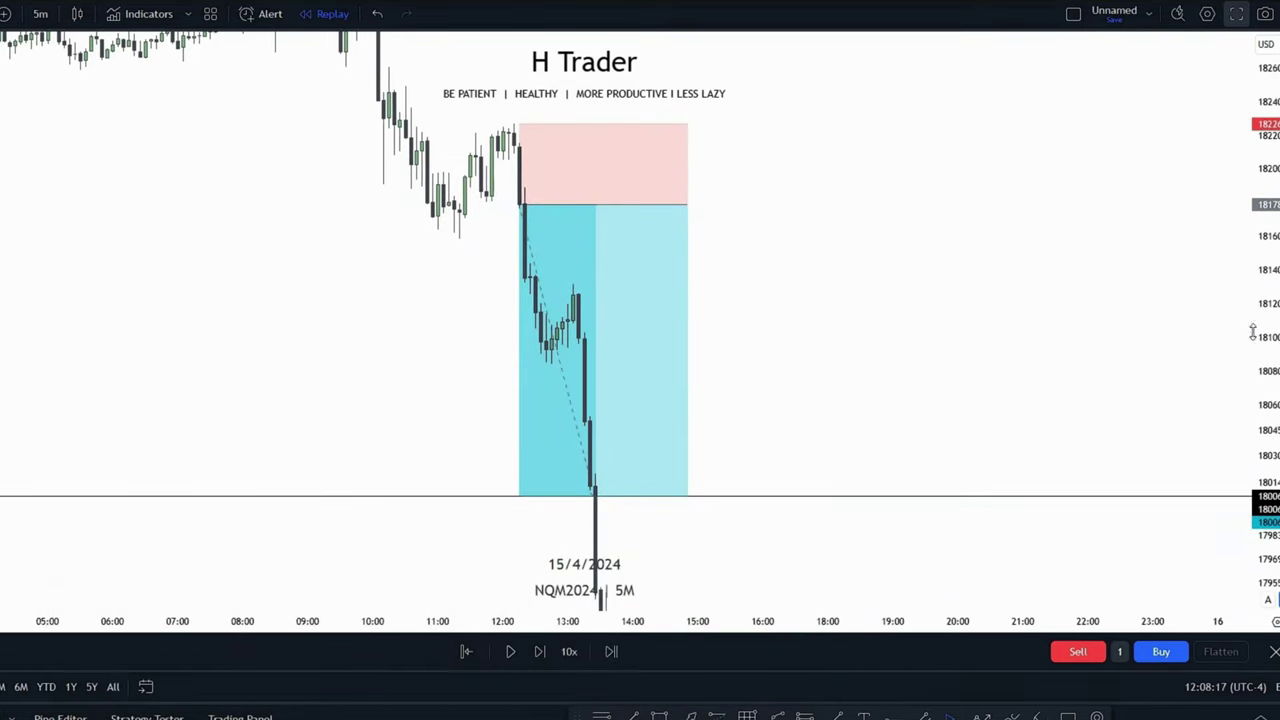
drag(1268, 354, 914, 243)
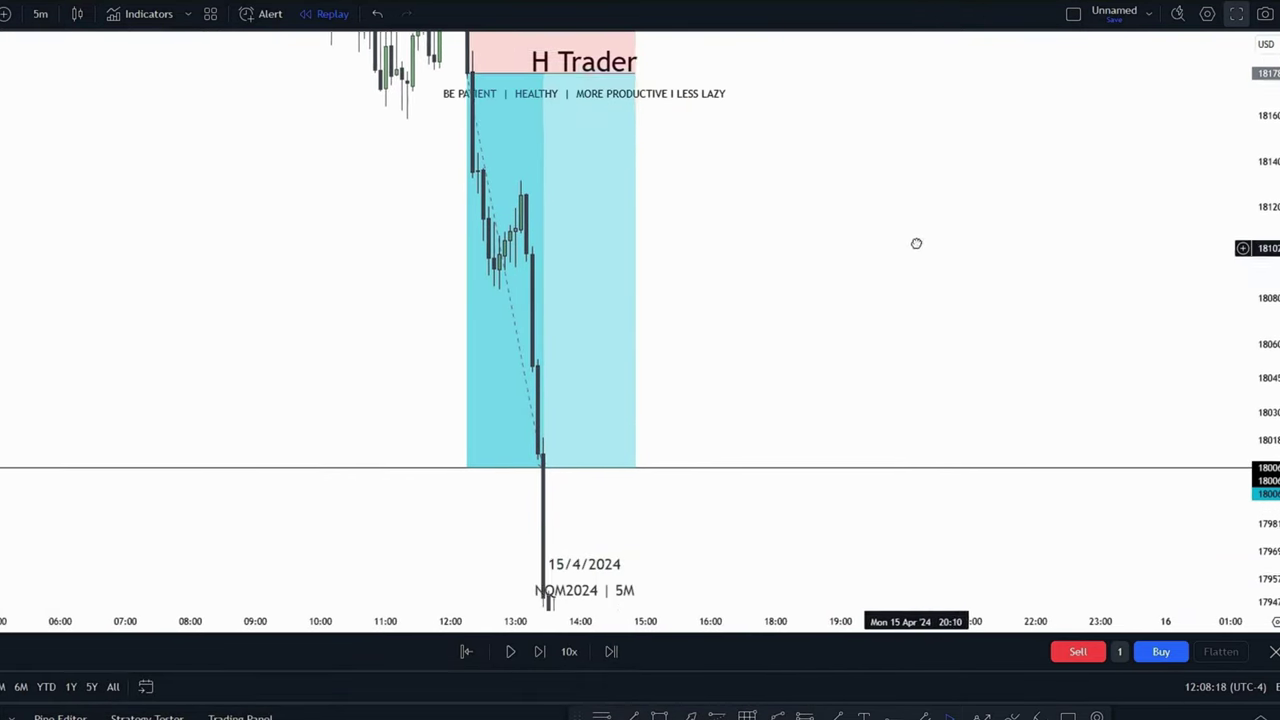
click(466, 651)
click(525, 352)
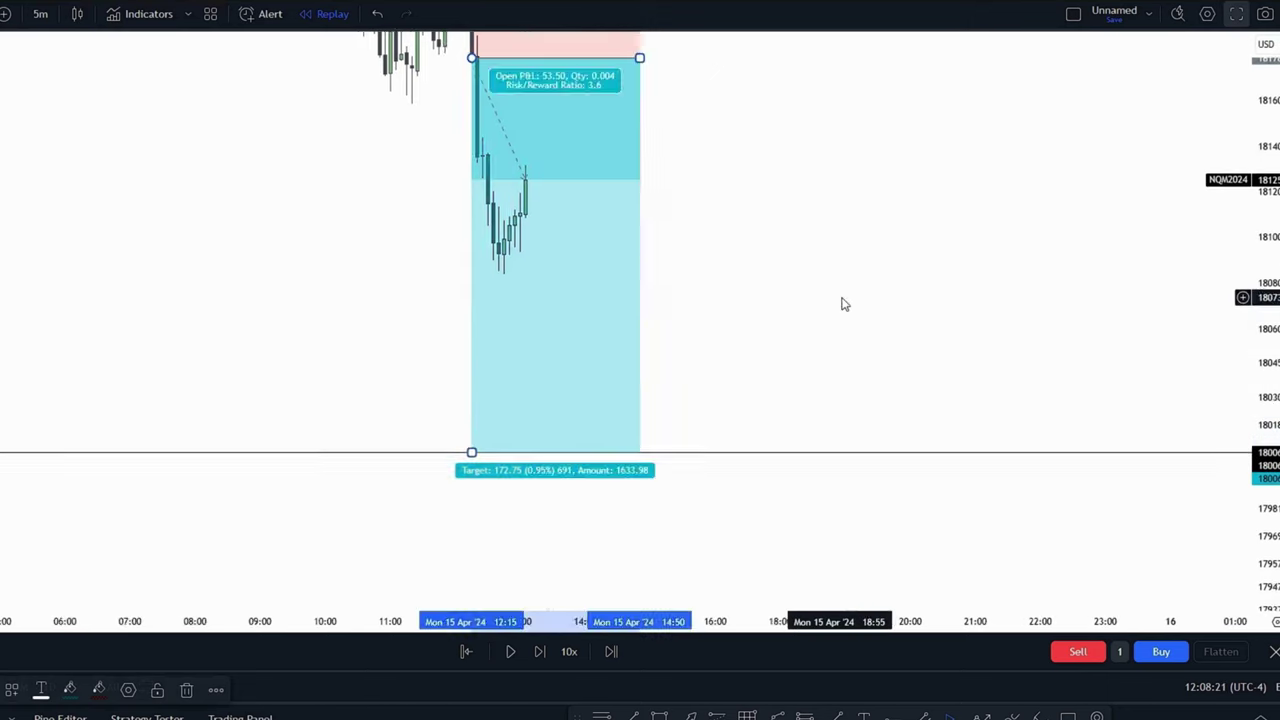
click(512, 652)
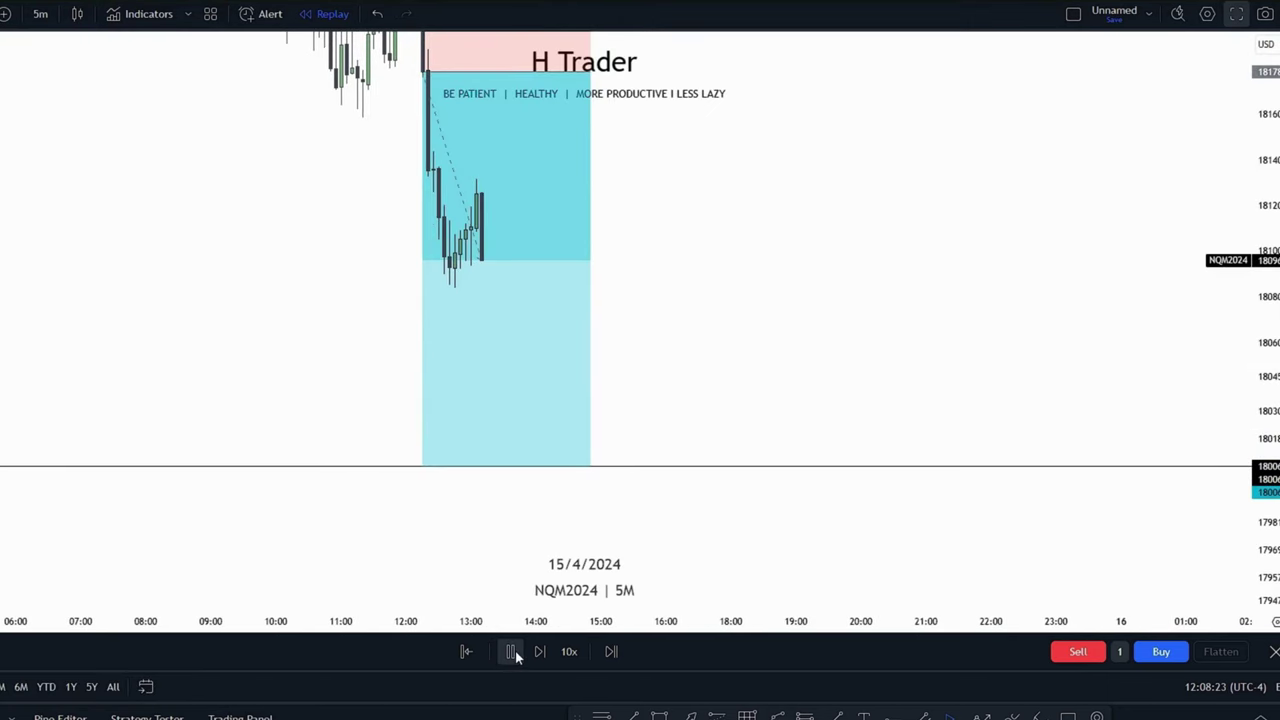
click(466, 651)
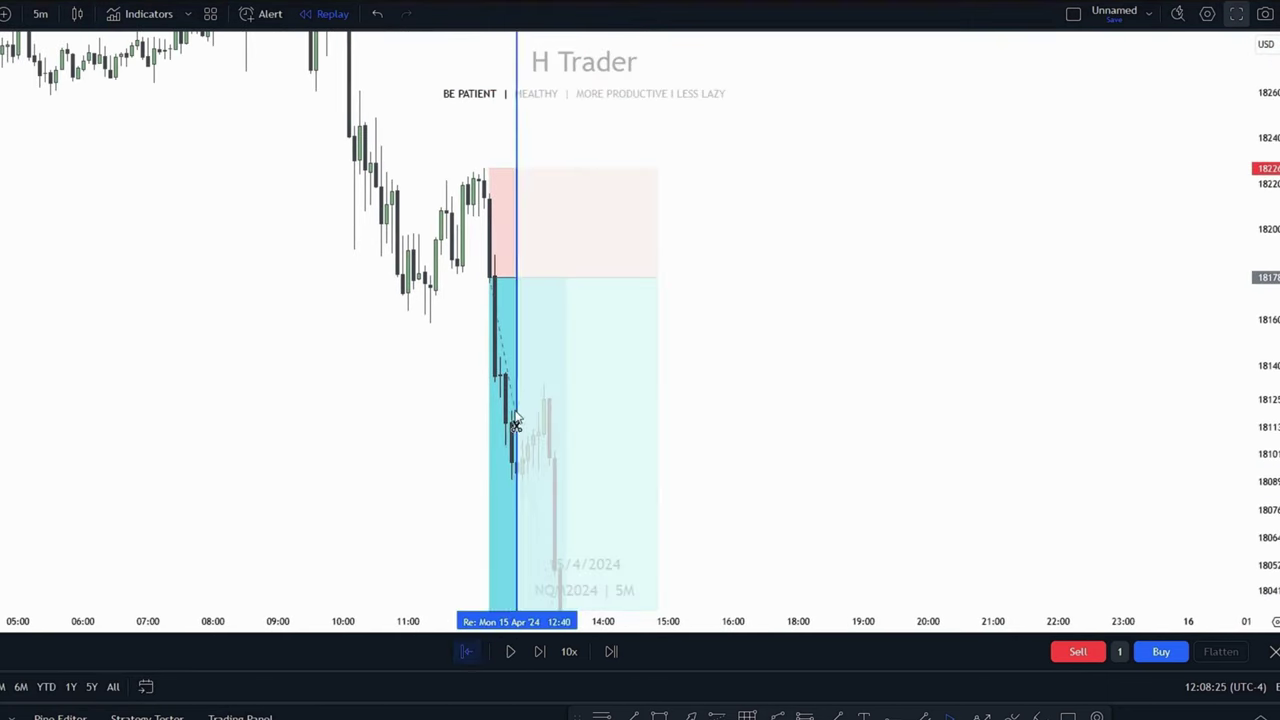
click(493, 382)
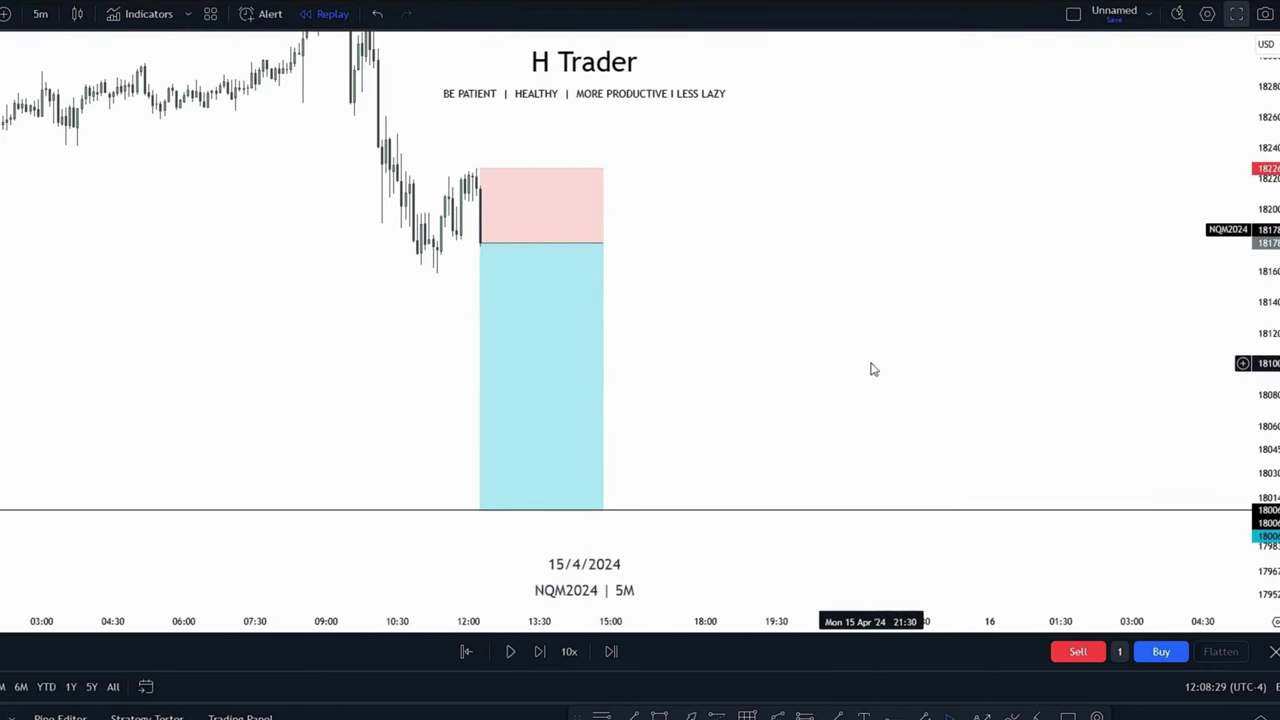
click(516, 653)
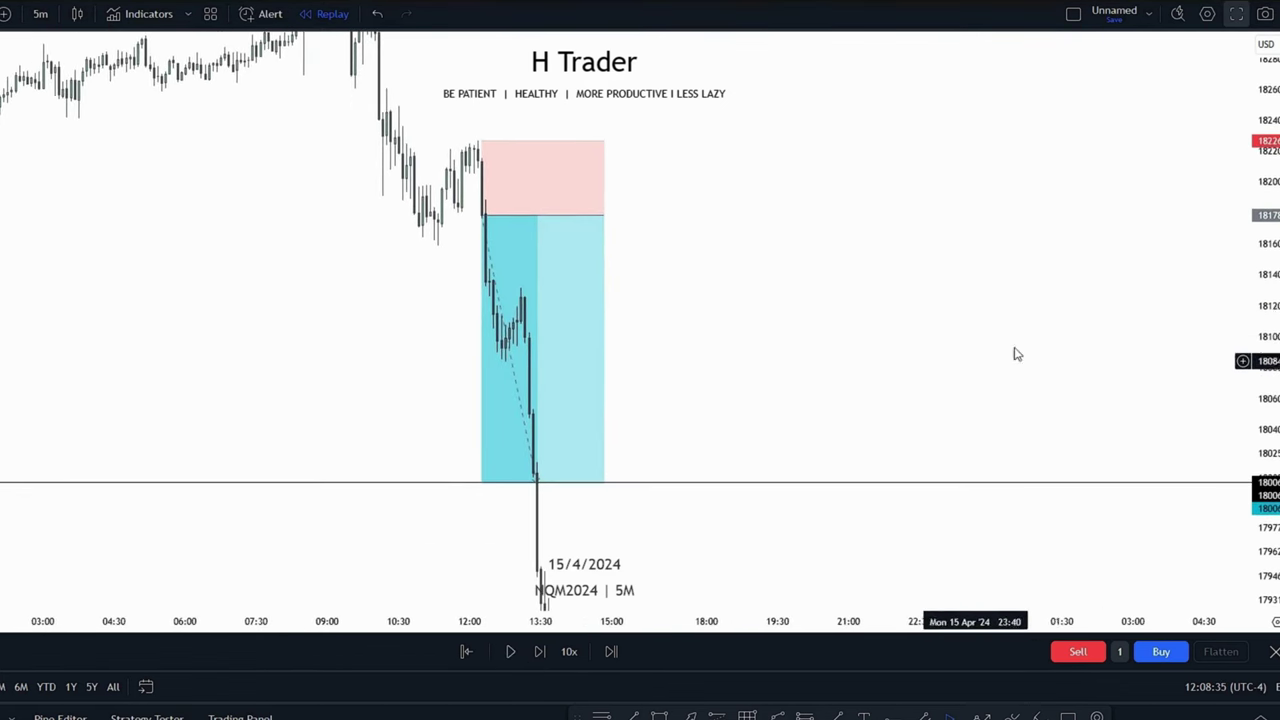
Copy an image of the replayed 5-minute chart with the short position and switch back to the Notion journal
click(1264, 14)
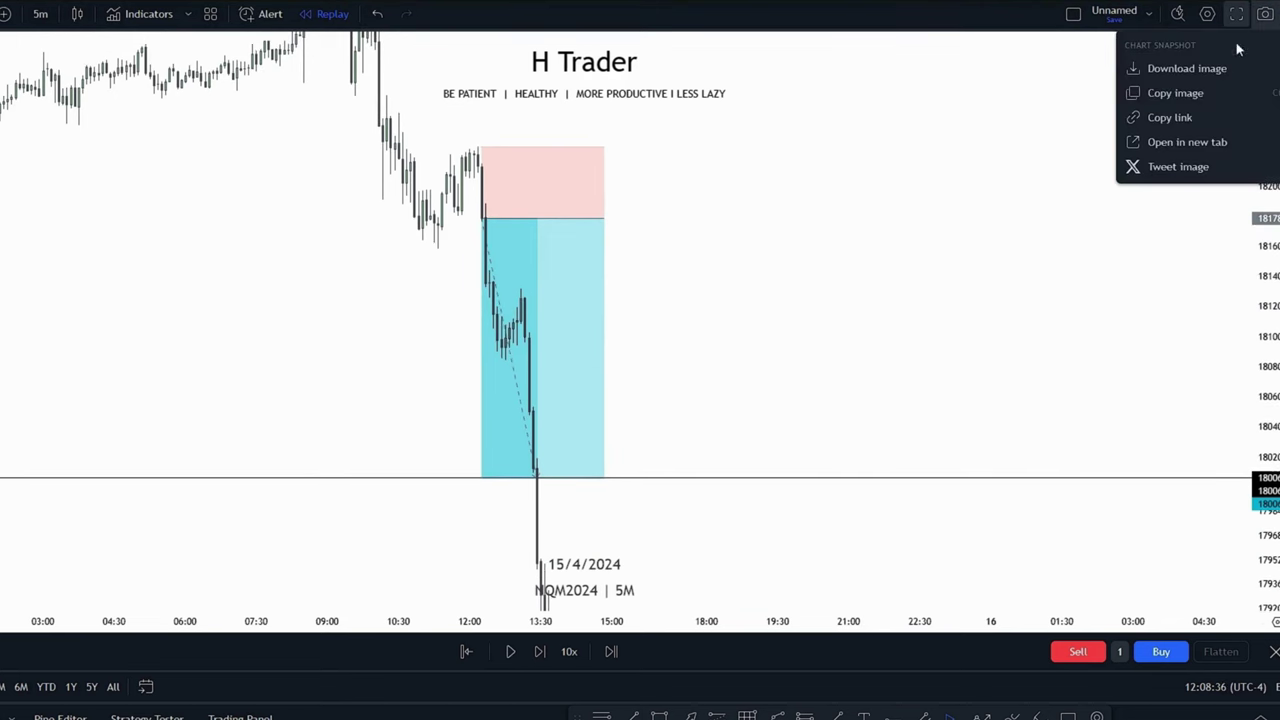
click(1194, 92)
key(alt+Tab)
key(ctrl+v)
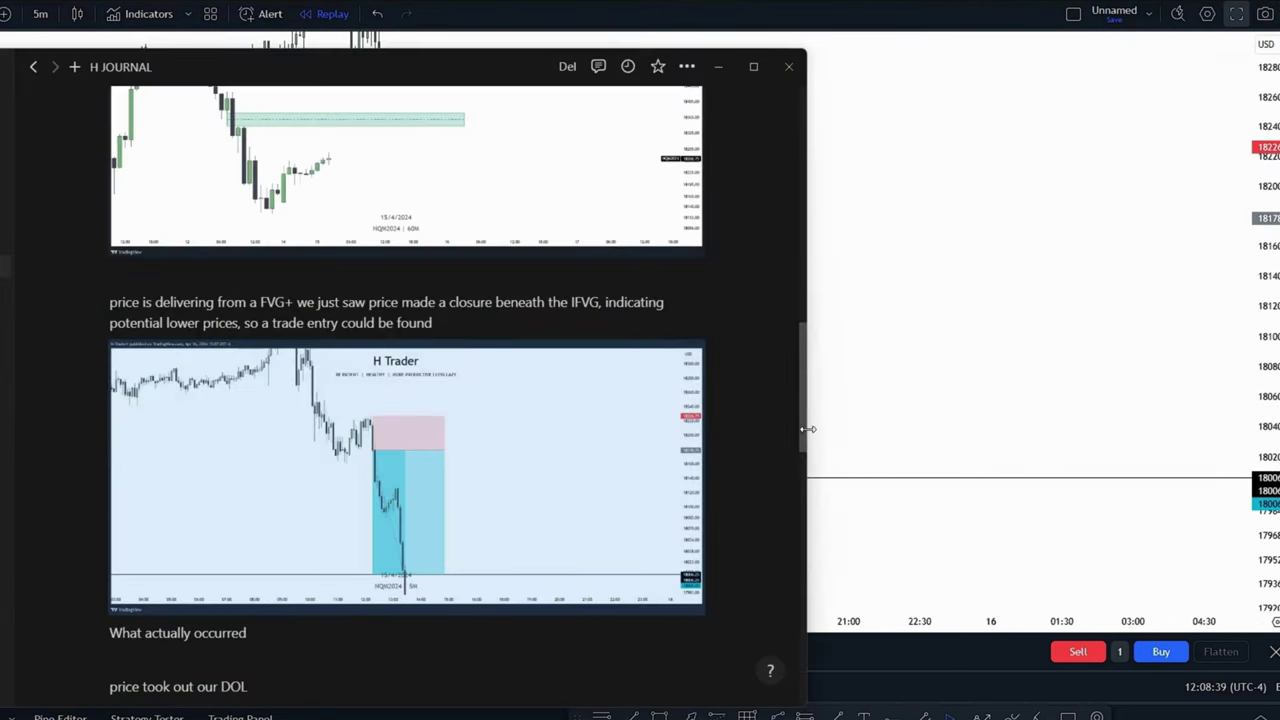
Beneath the 1h chart image, write "price did reach the full TP, after getting a strong reaction after the closure" and paste the copied 5-minute chart image
scroll(778, 585, down, 5)
scroll(778, 585, down, 5)
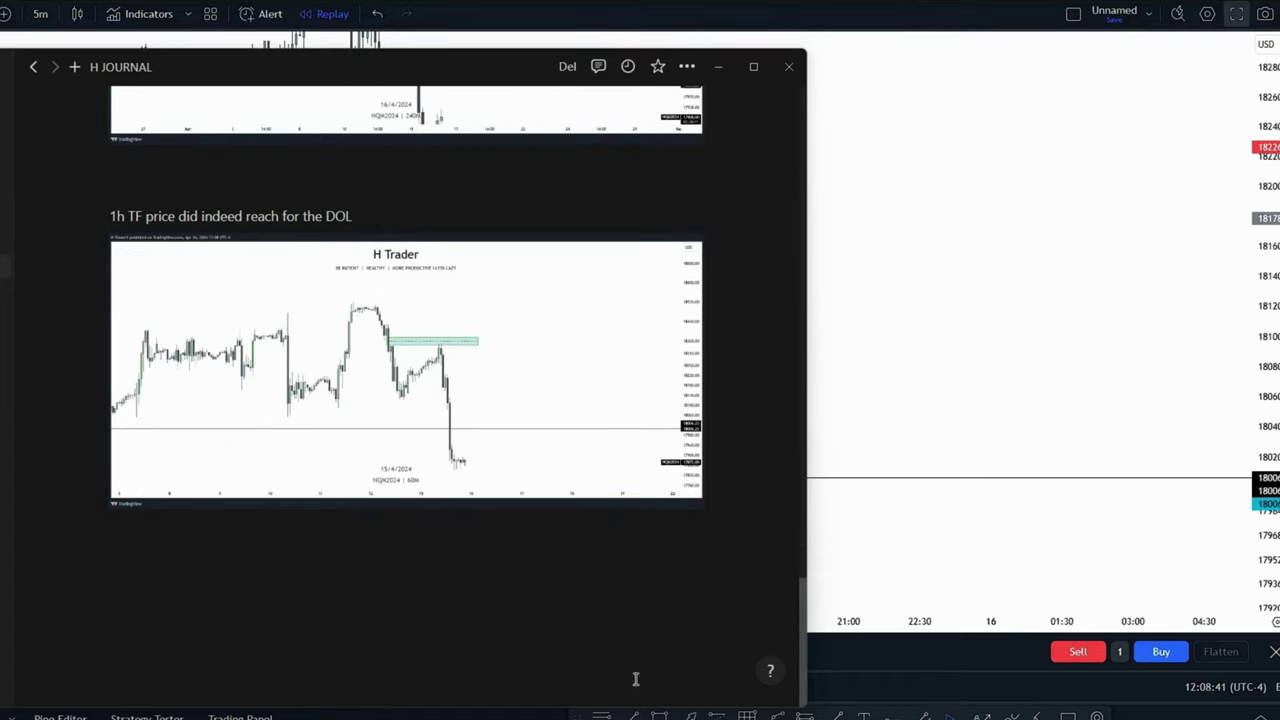
click(509, 656)
key(Return)
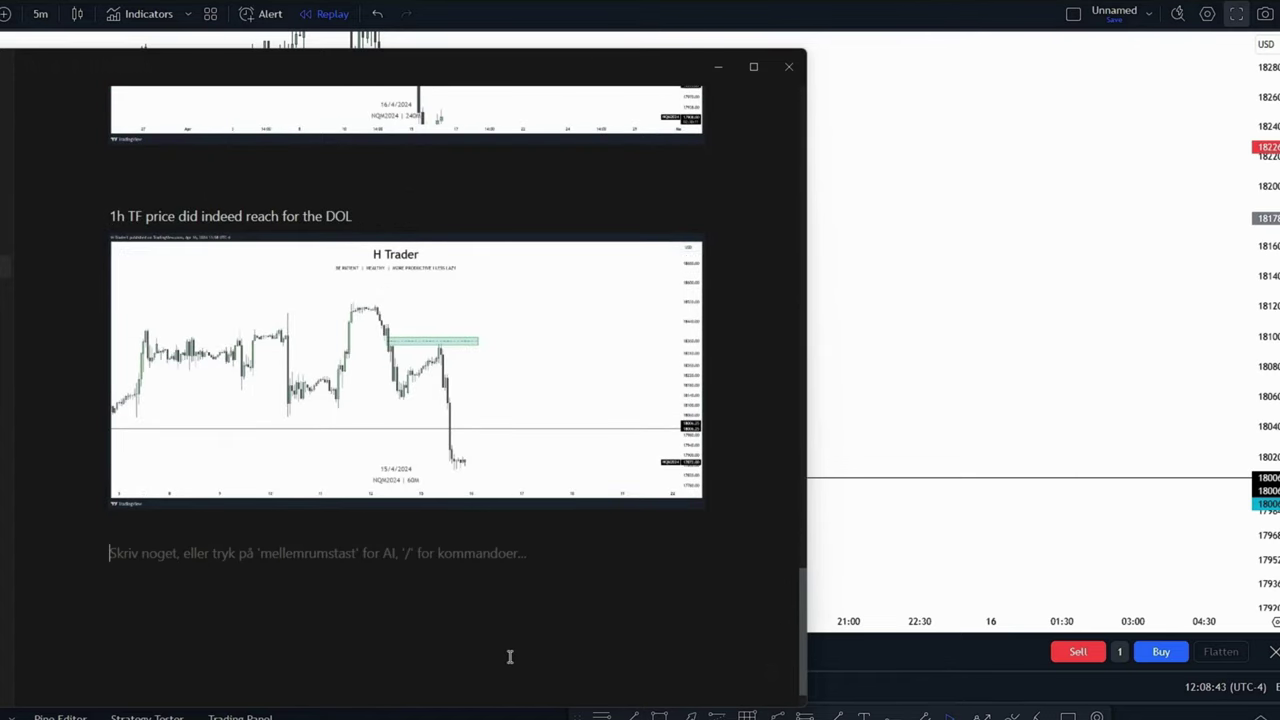
text(p)
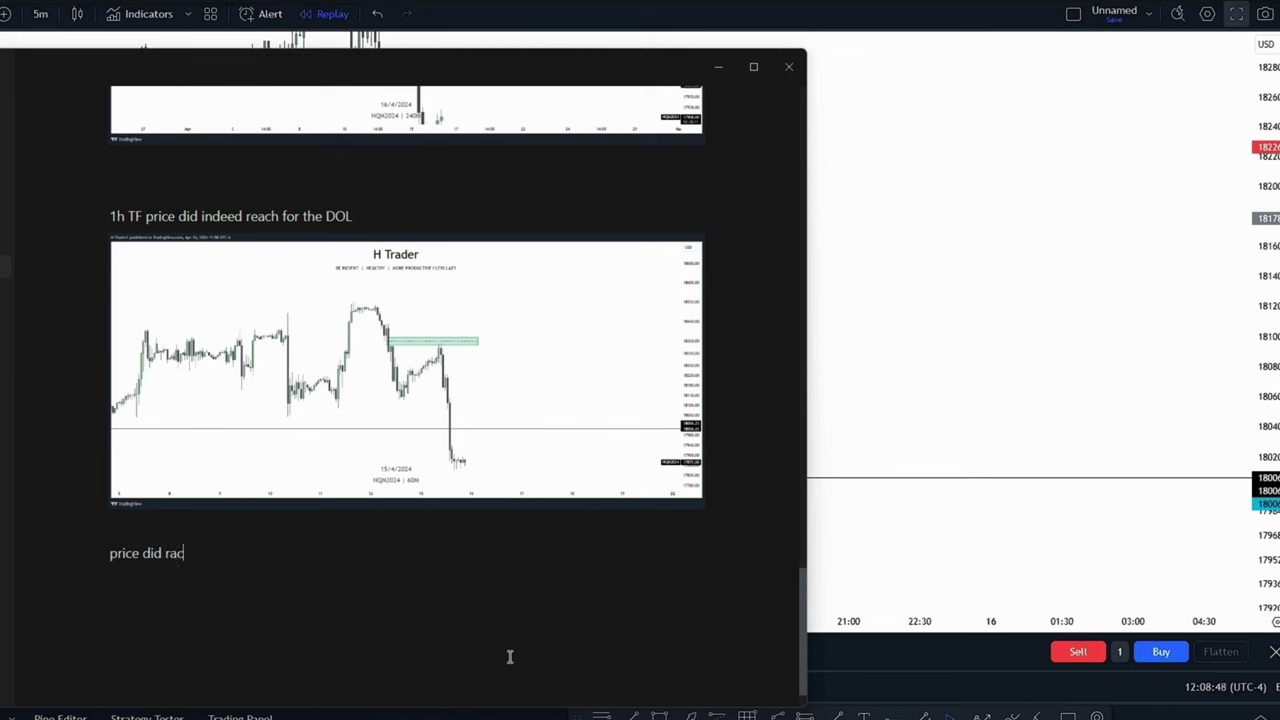
text(rice did reach the full TP, after gett)
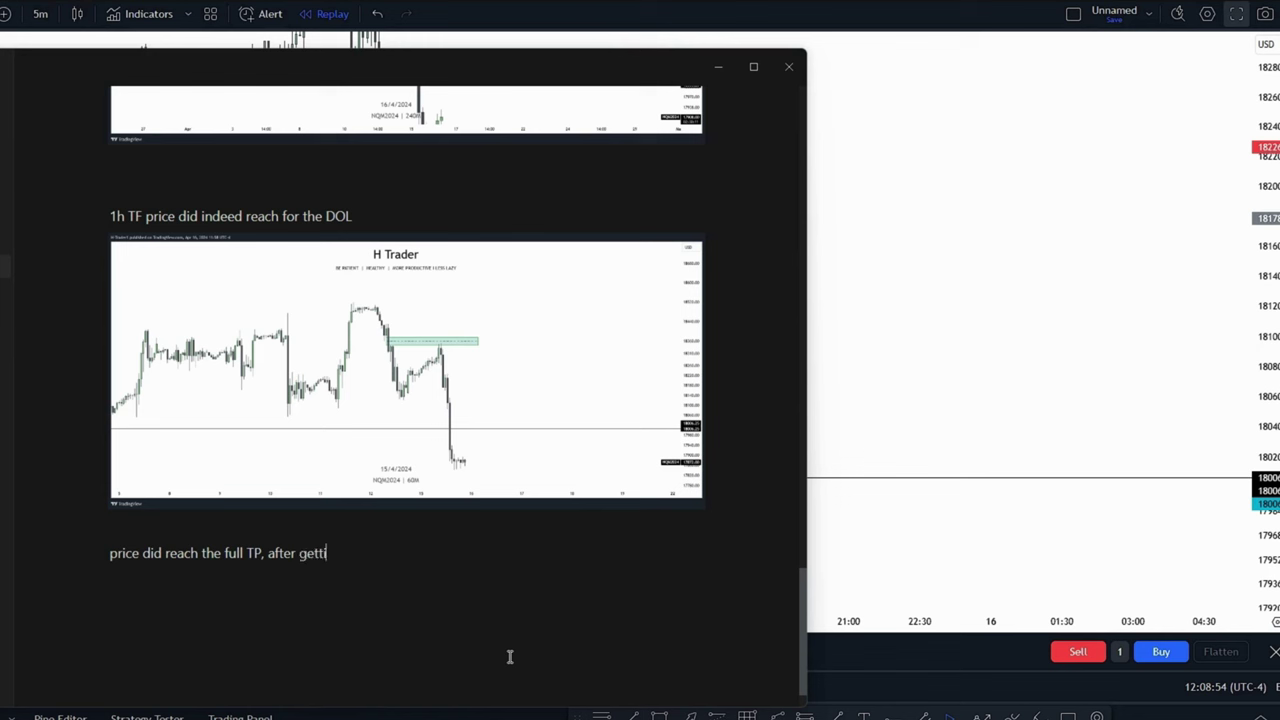
text(ing a strong reaction after)
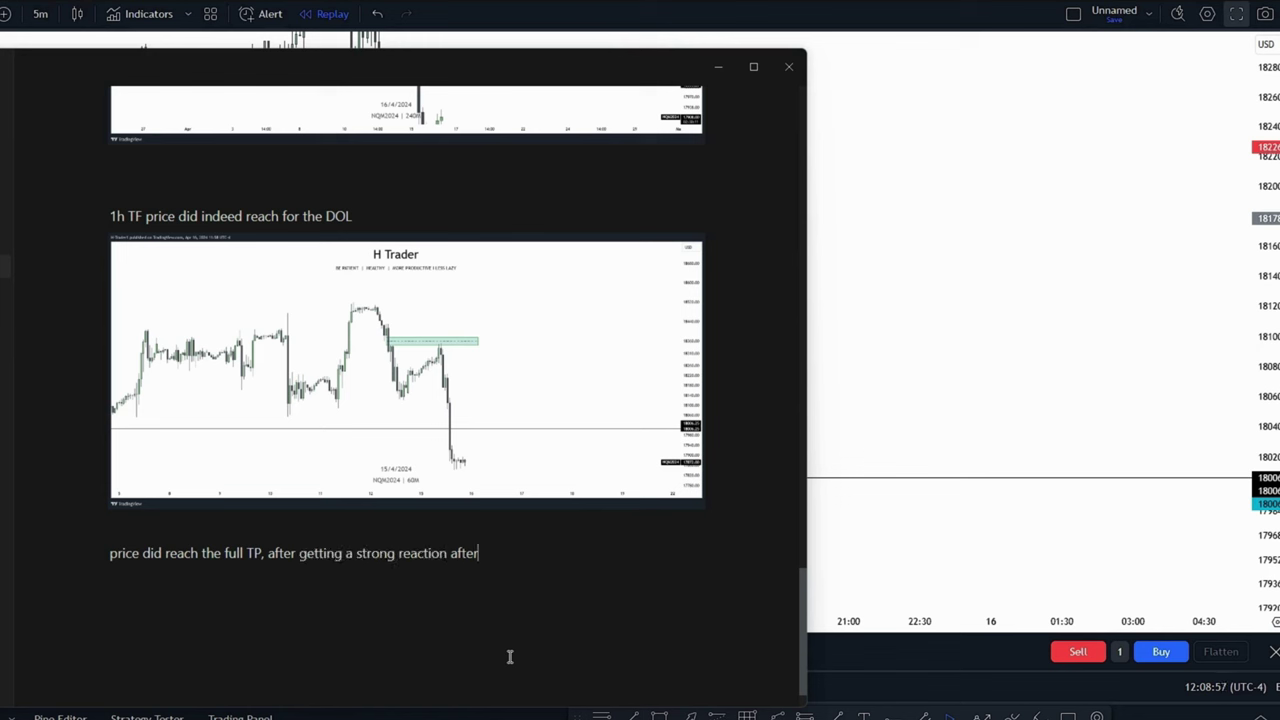
text( the closure)
key(ctrl+v)
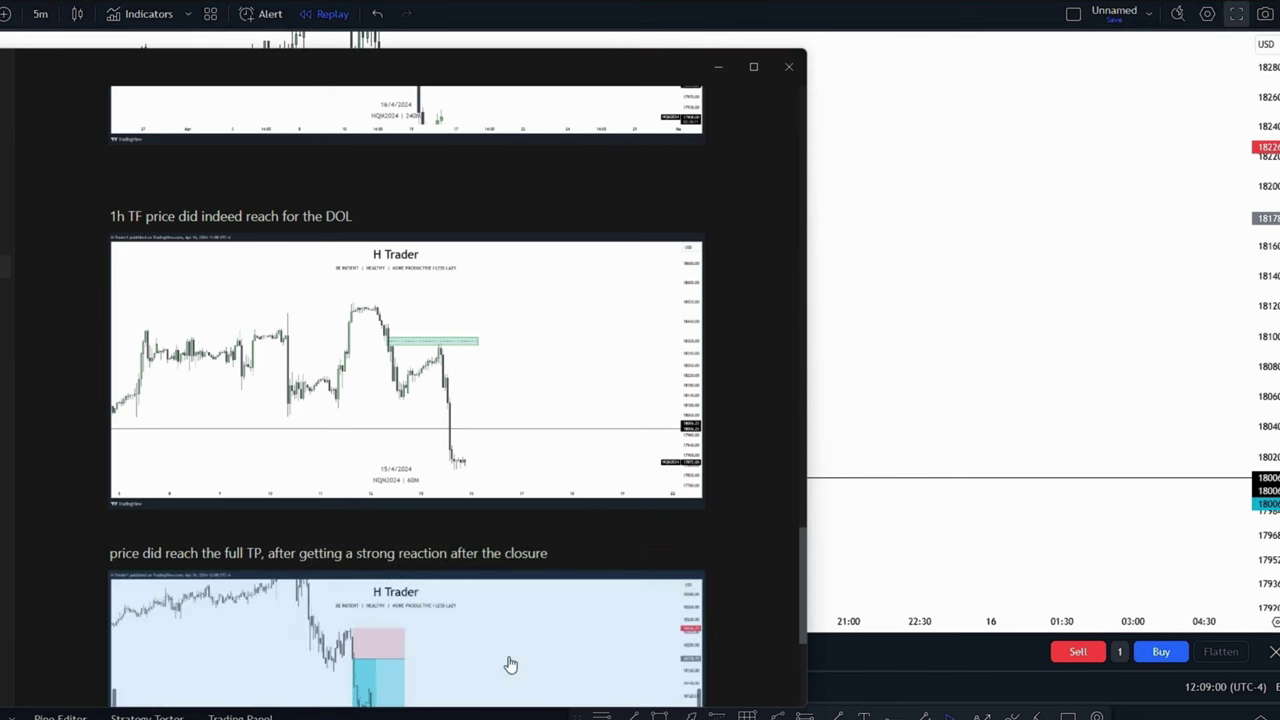
scroll(472, 541, down, 2)
scroll(472, 541, down, 2)
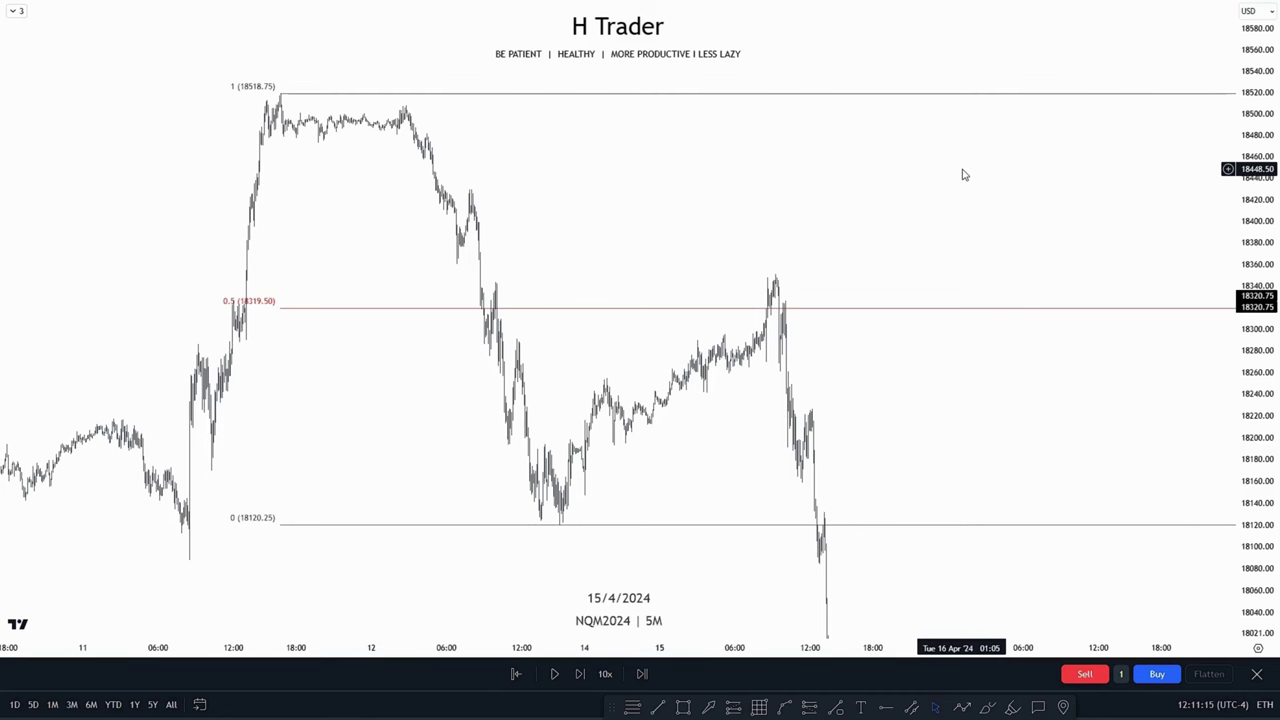
Try marking the zone above the 0.5 level on the 5-minute chart with a rectangle from about 18399.00 to 18336.50, and delete it
drag(917, 229, 905, 235)
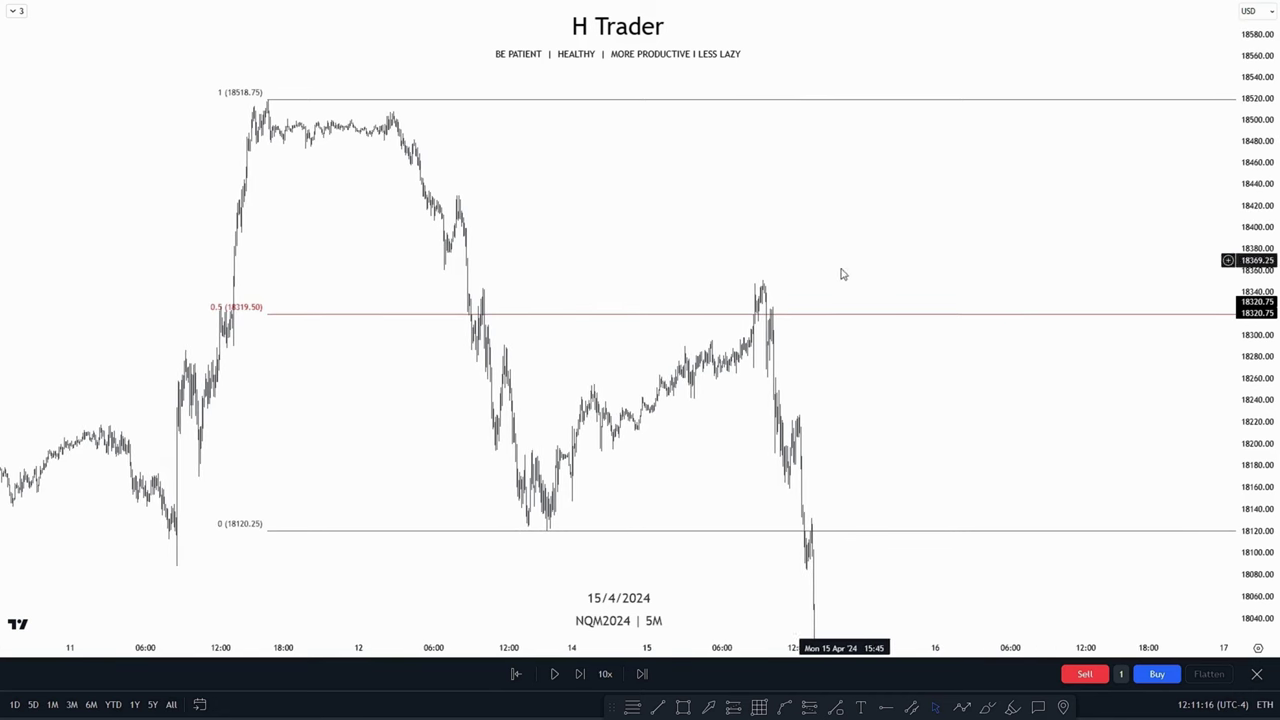
click(681, 707)
drag(456, 229, 944, 295)
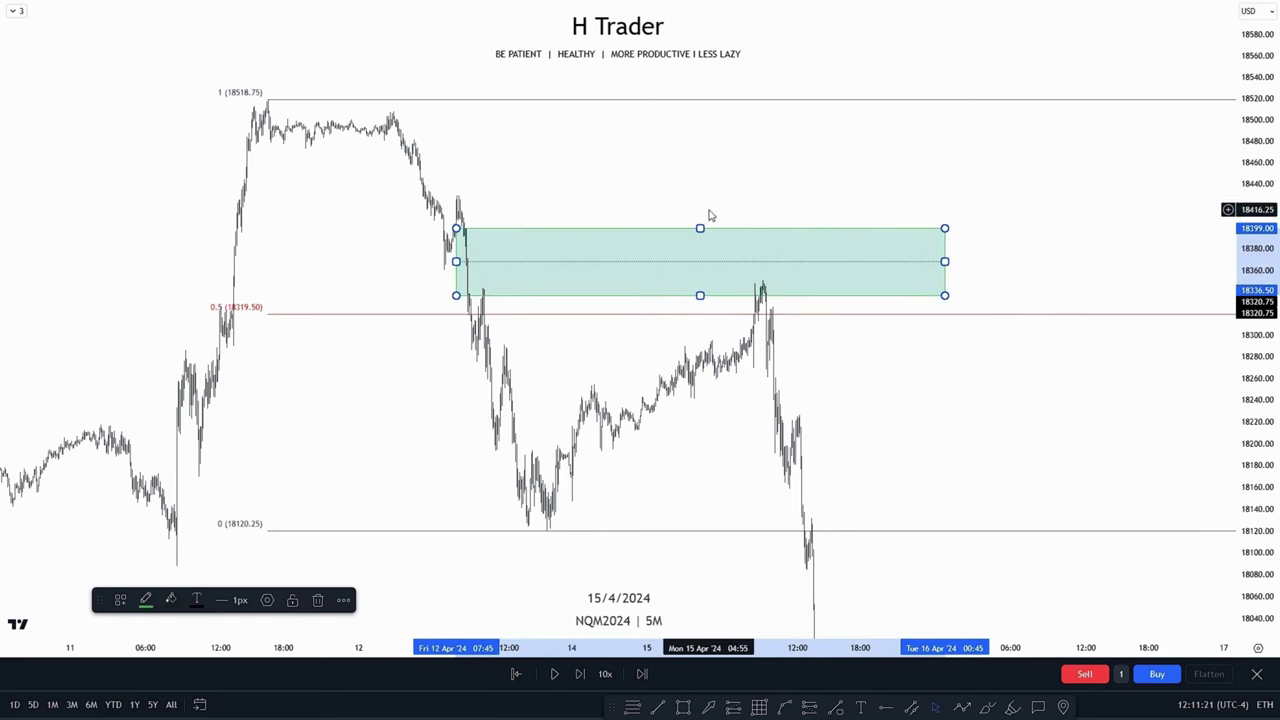
key(Delete)
Examine the 5-minute price action around the 18518.75 to 18120.25 retracement levels and the 18006.25 line
mouse_move(862, 449)
mouse_down()
mouse_move(830, 413)
mouse_move(837, 454)
mouse_up()
drag(680, 477, 664, 482)
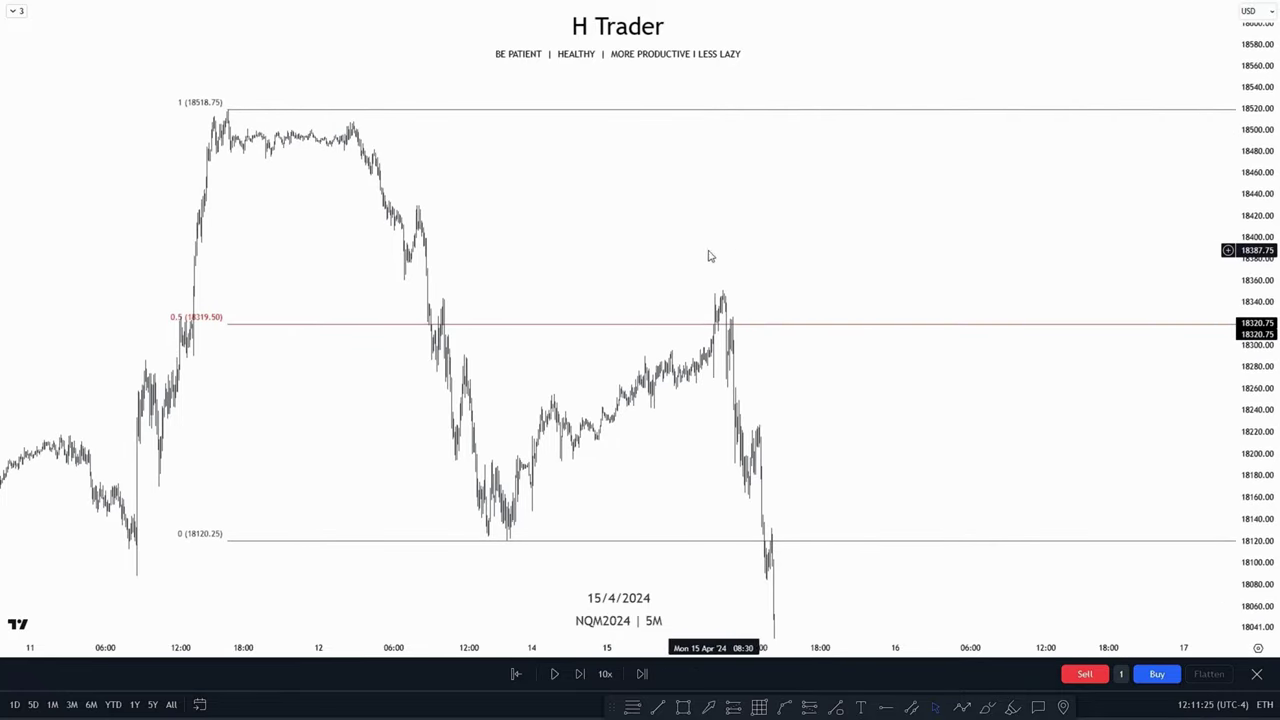
drag(903, 409, 874, 366)
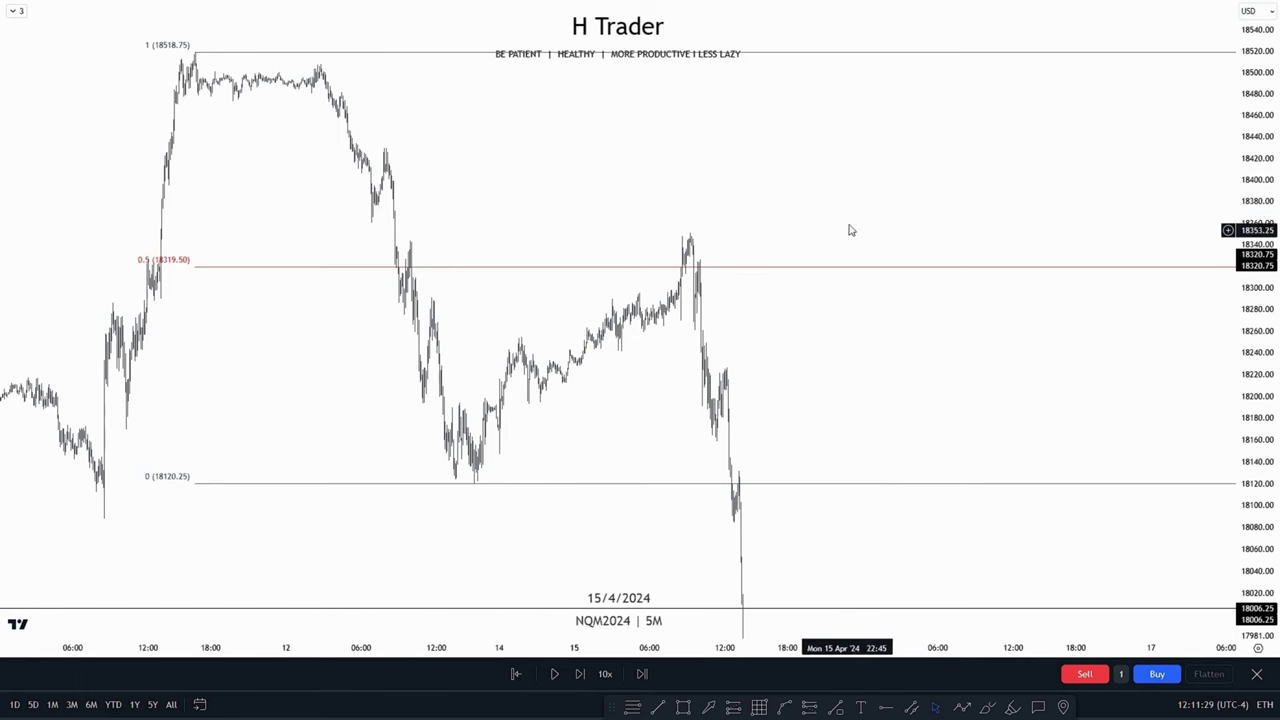
drag(798, 187, 814, 223)
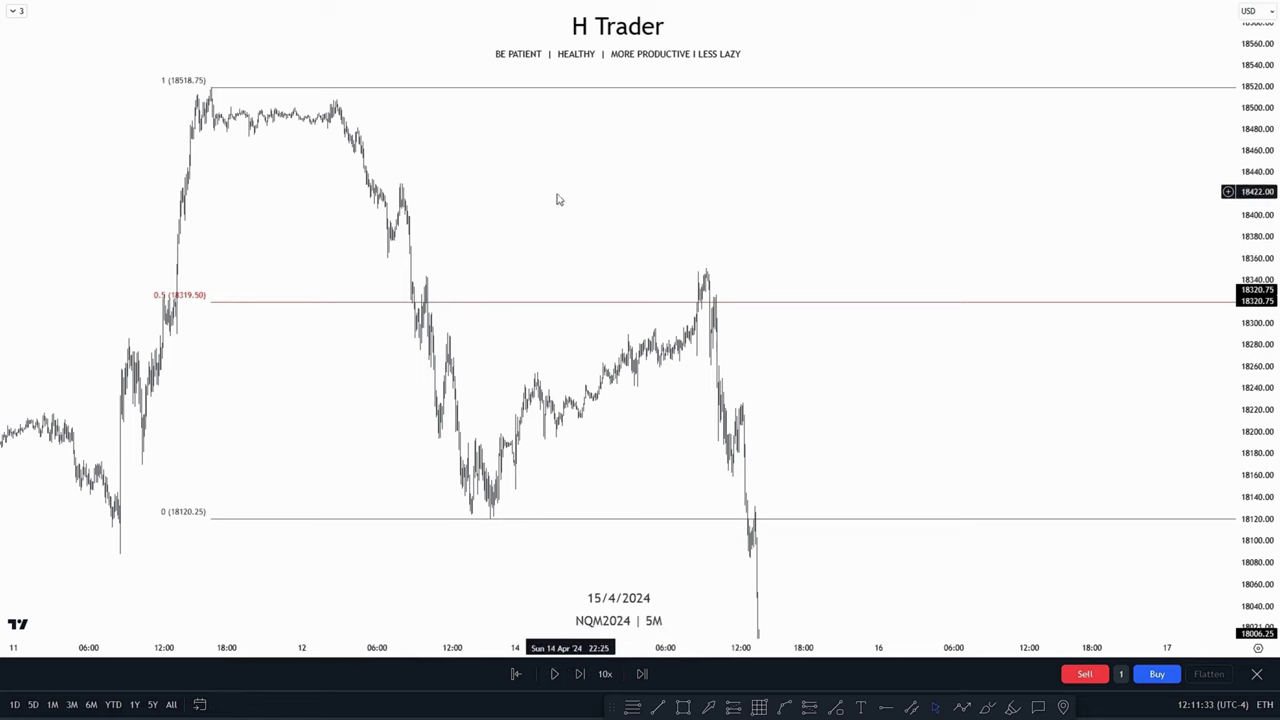
drag(558, 199, 631, 194)
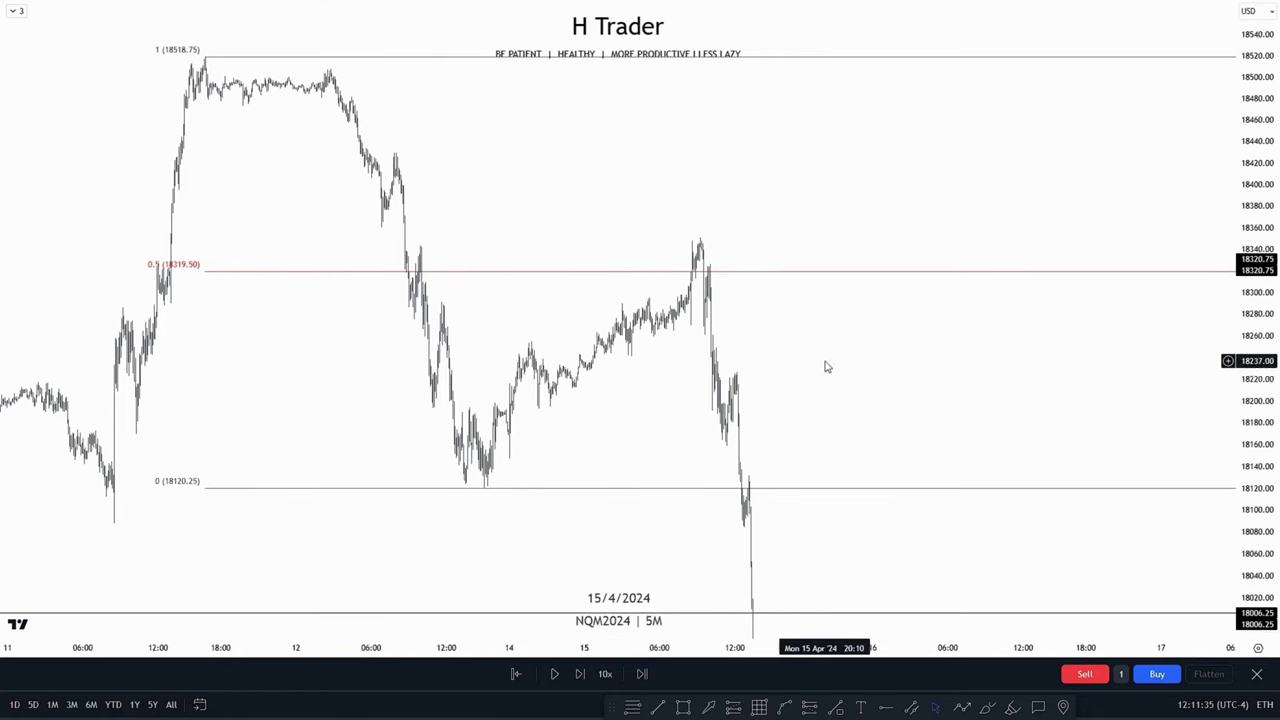
drag(811, 437, 798, 346)
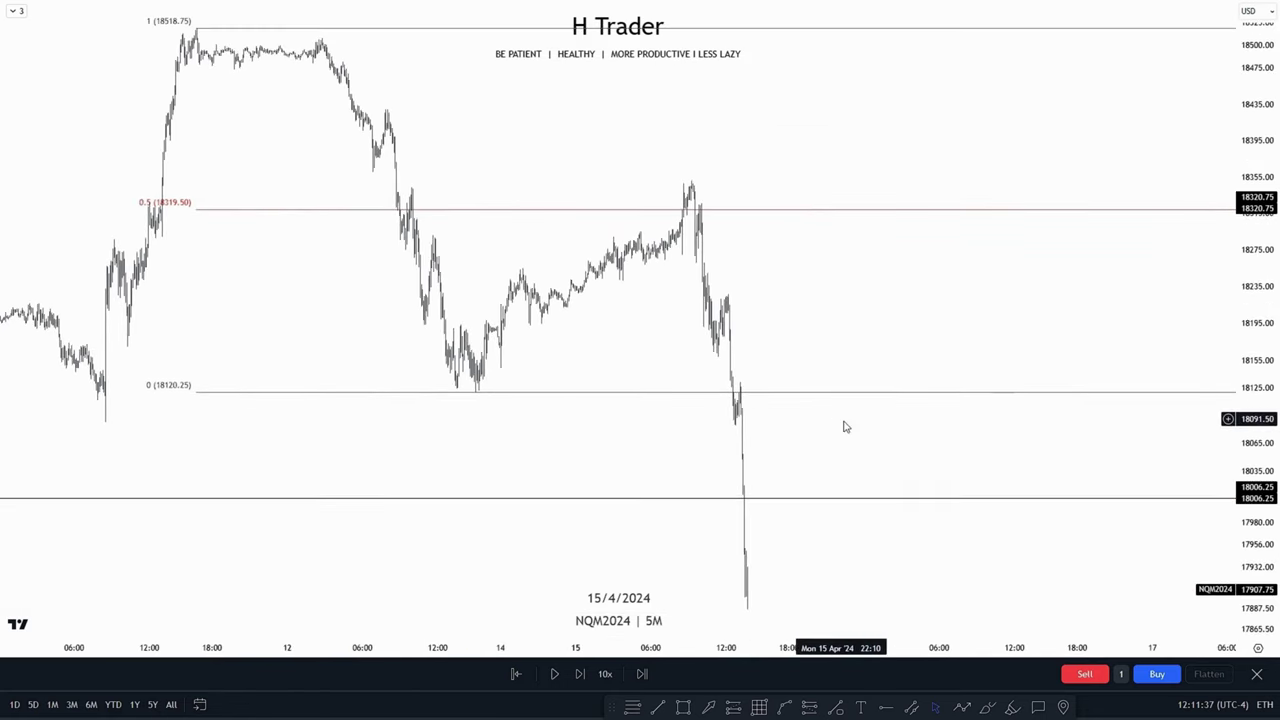
scroll(843, 427, down, 5)
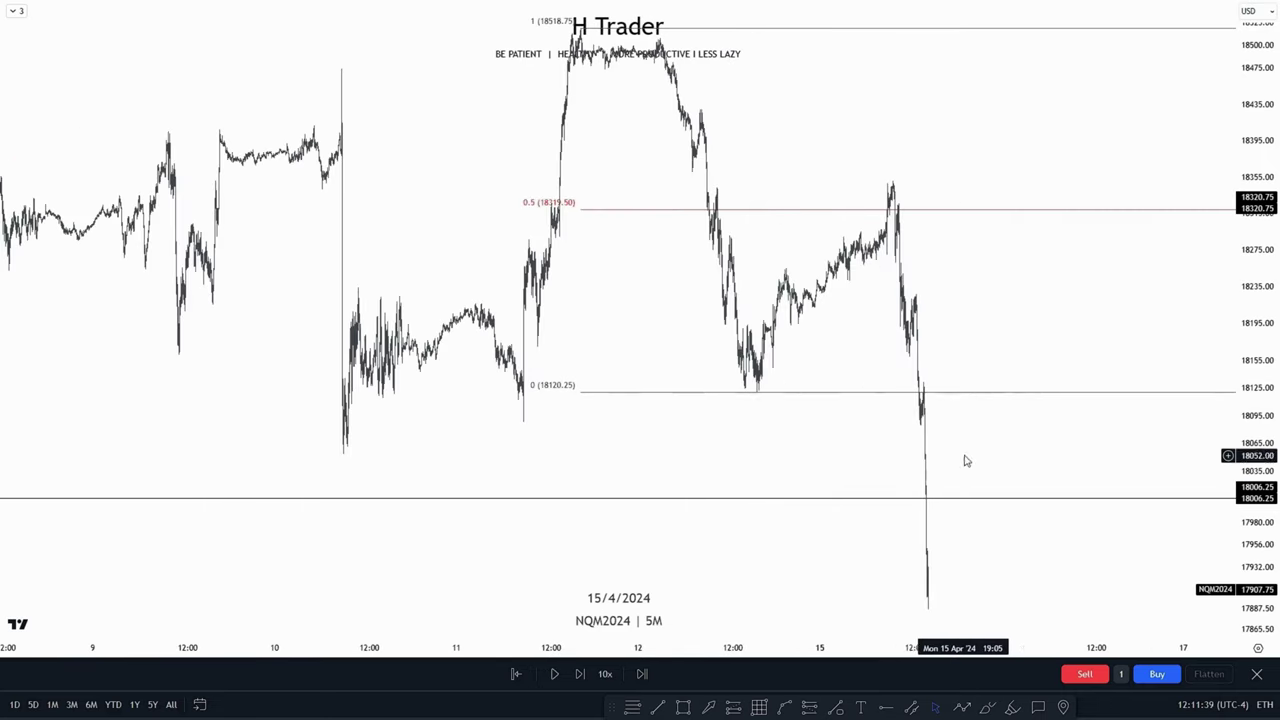
scroll(943, 497, up, 3)
drag(1229, 370, 1229, 394)
drag(841, 346, 841, 380)
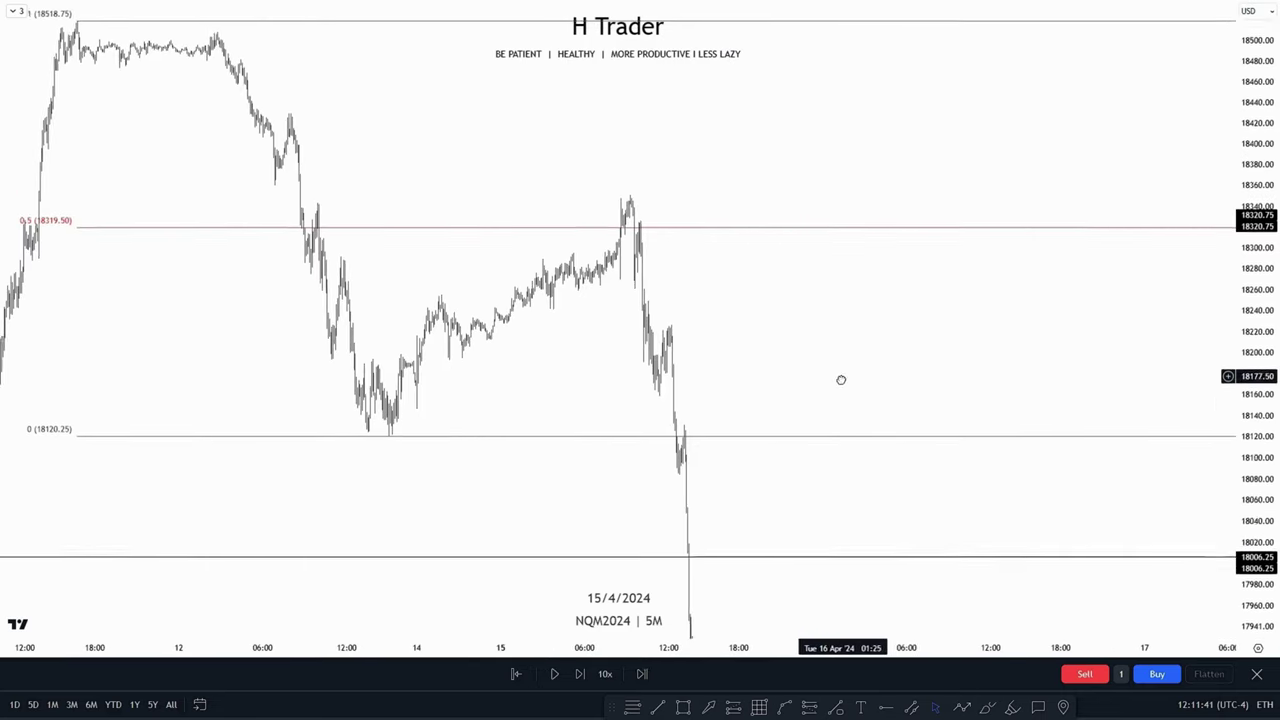
Copy an image of the 5-minute chart with the retracement levels and switch to the Notion journal
click(1265, 9)
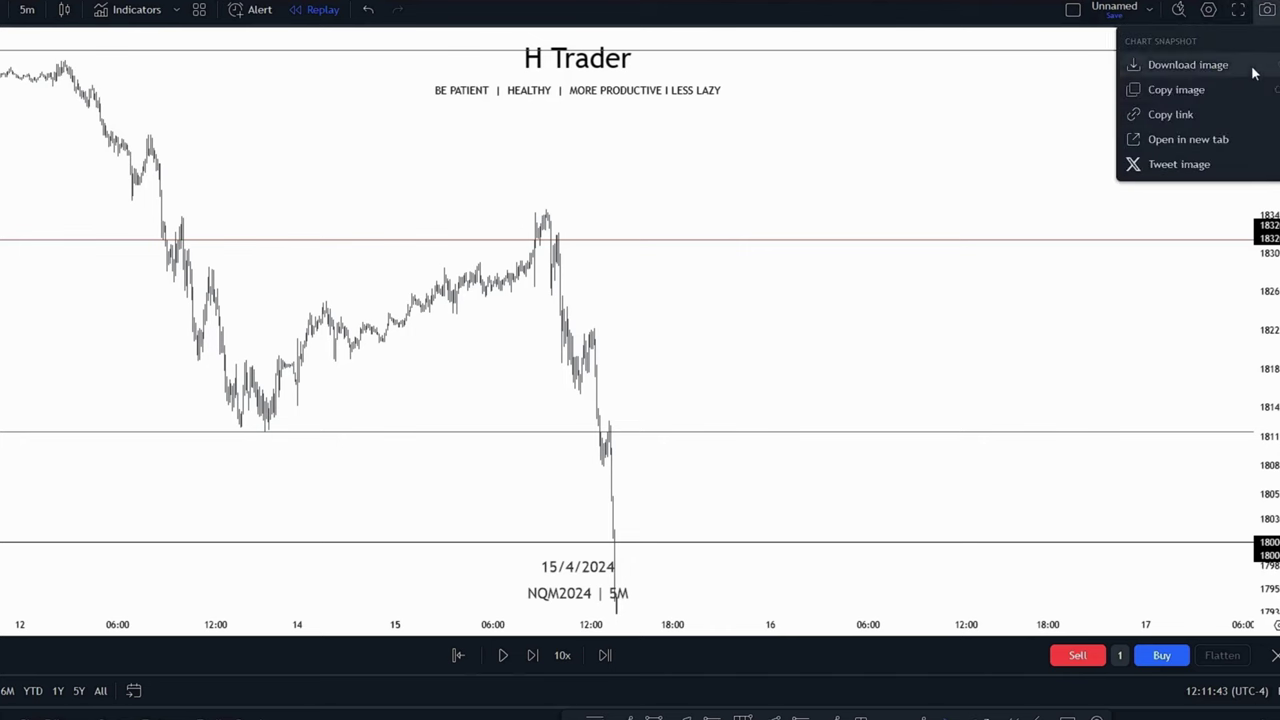
click(1205, 90)
key(alt+Tab)
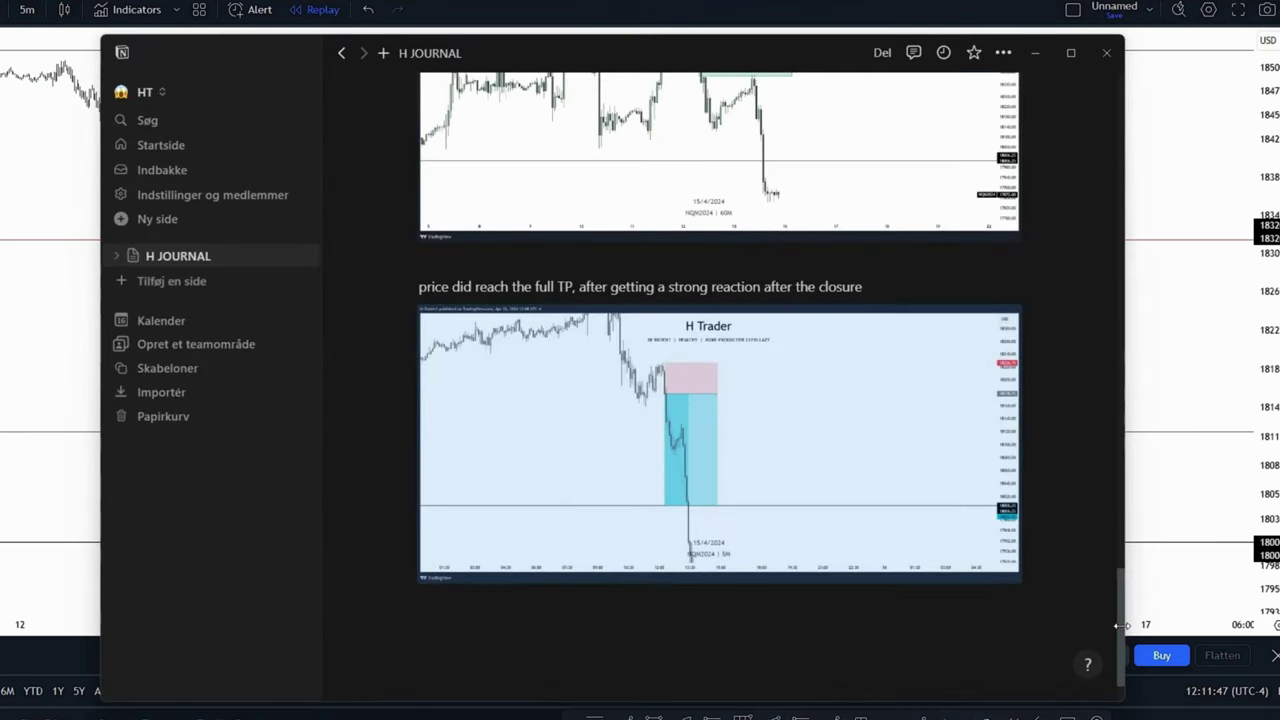
Above "What actually occurred", write "price is currently delivering from a premium FVG within a large dealing range, indicating lower prices"
drag(1120, 625, 990, 179)
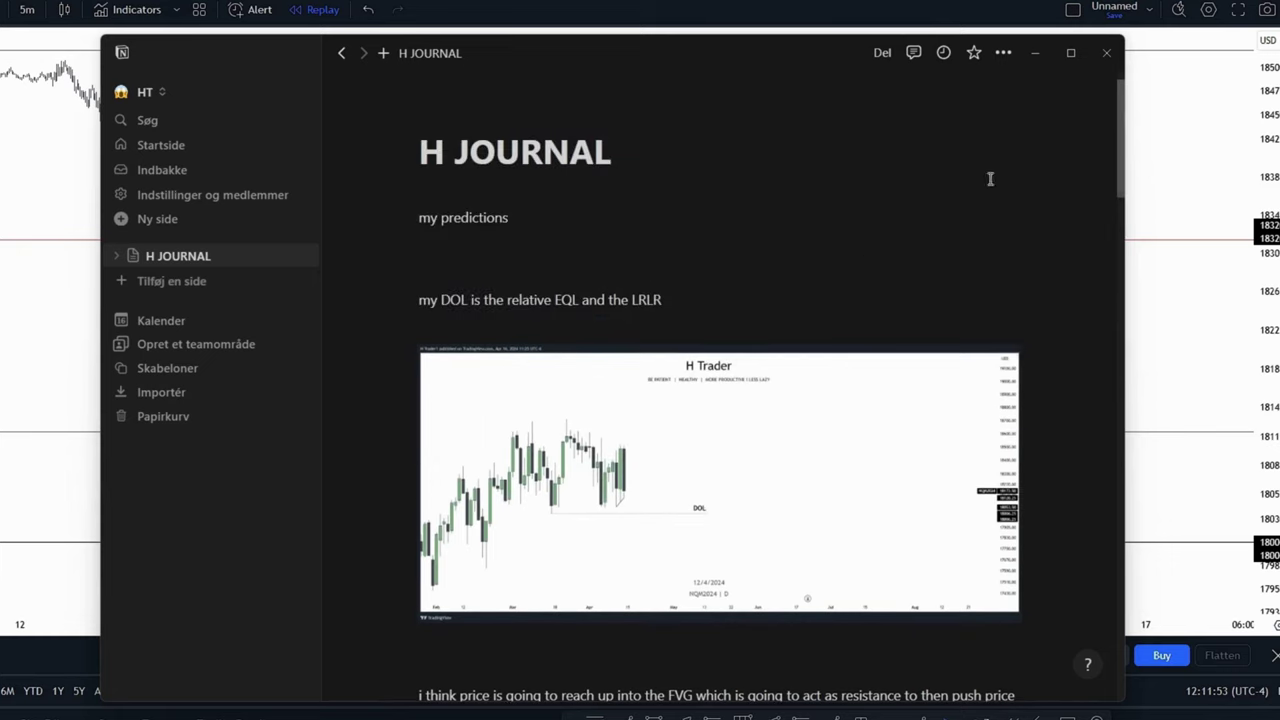
scroll(829, 434, down, 15)
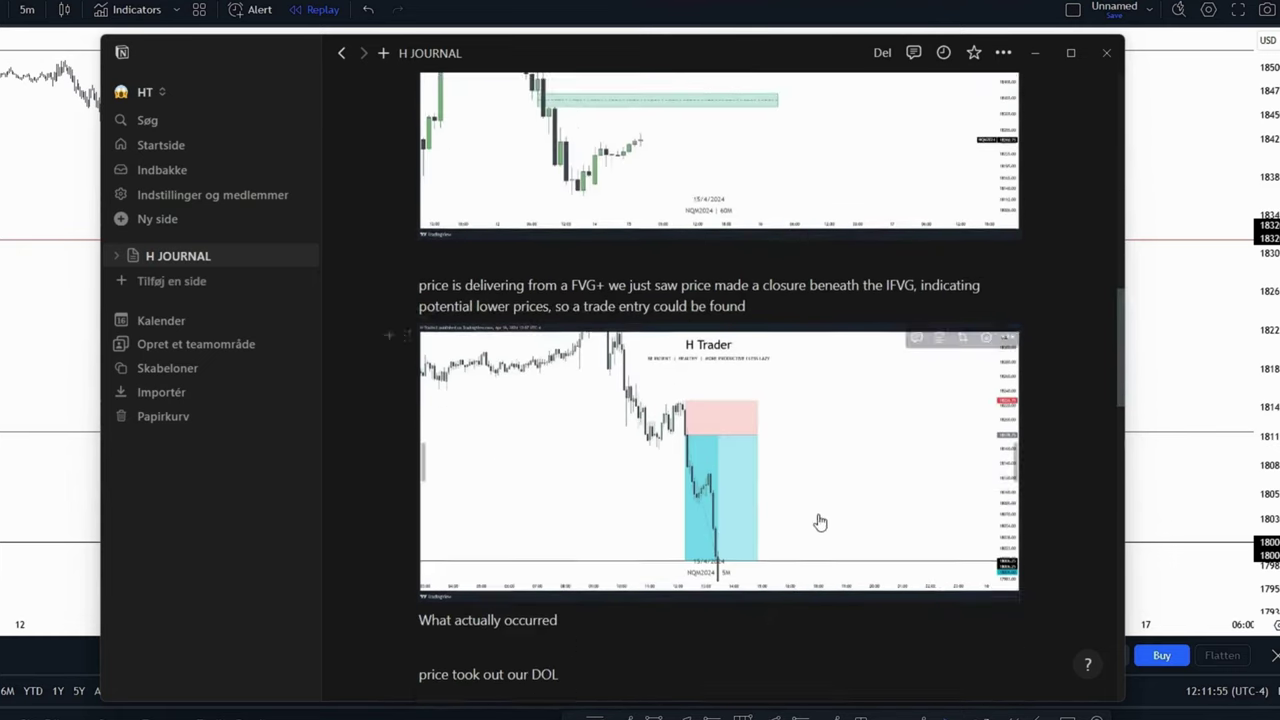
scroll(820, 522, down, 12)
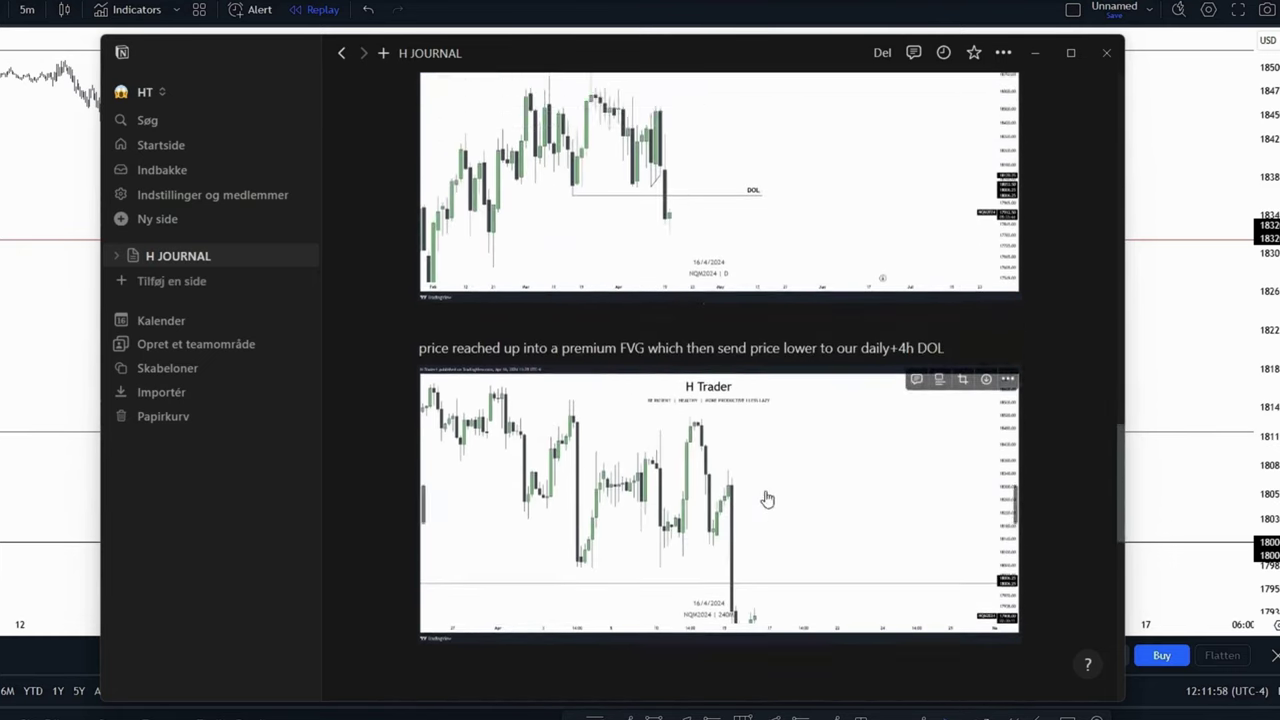
scroll(767, 498, up, 4)
click(420, 280)
key(Return)
text(p)
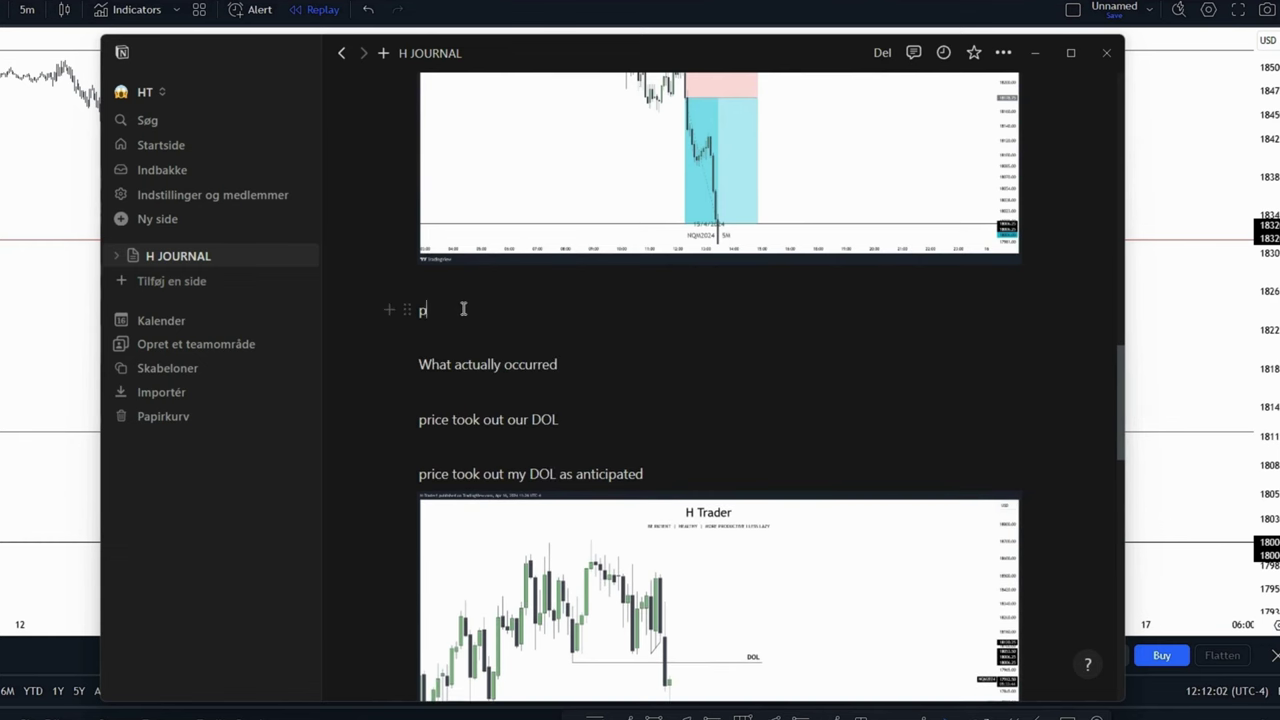
text(rice is currently delivery)
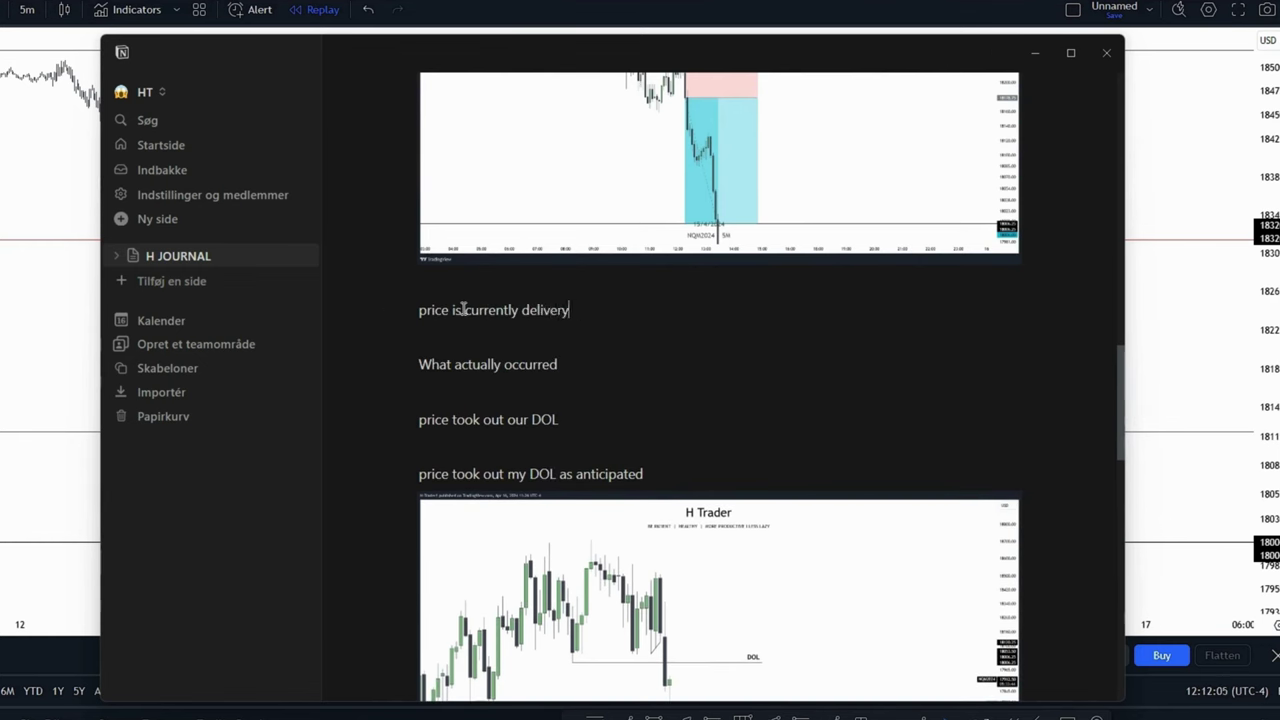
key(BackSpace)
text(ing from a premium FVG with)
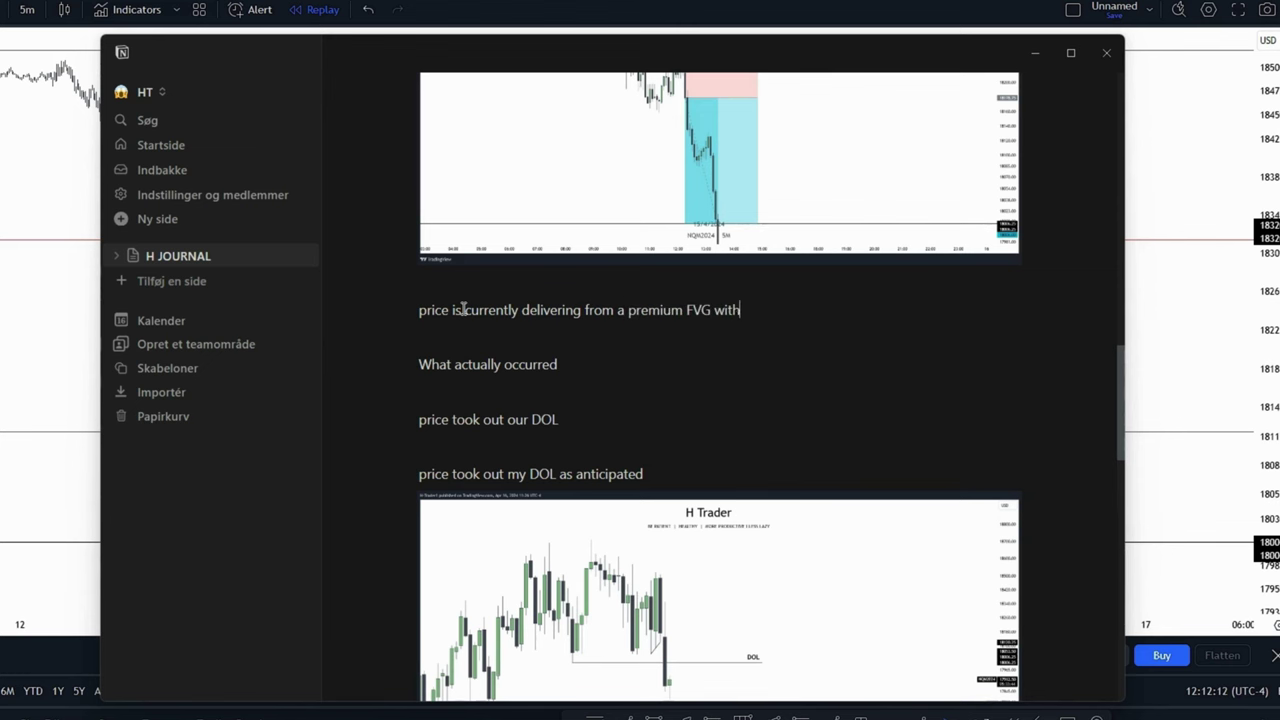
text(in a large dealing range)
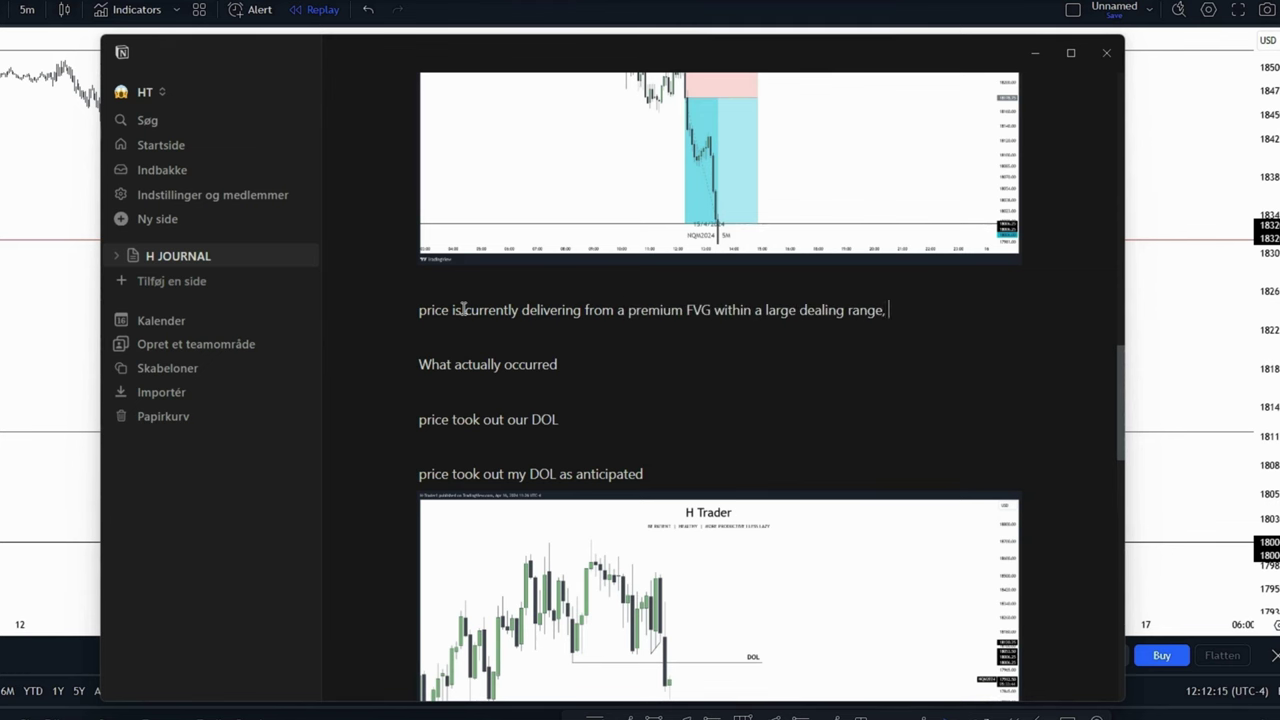
text(, indicating lower prices)
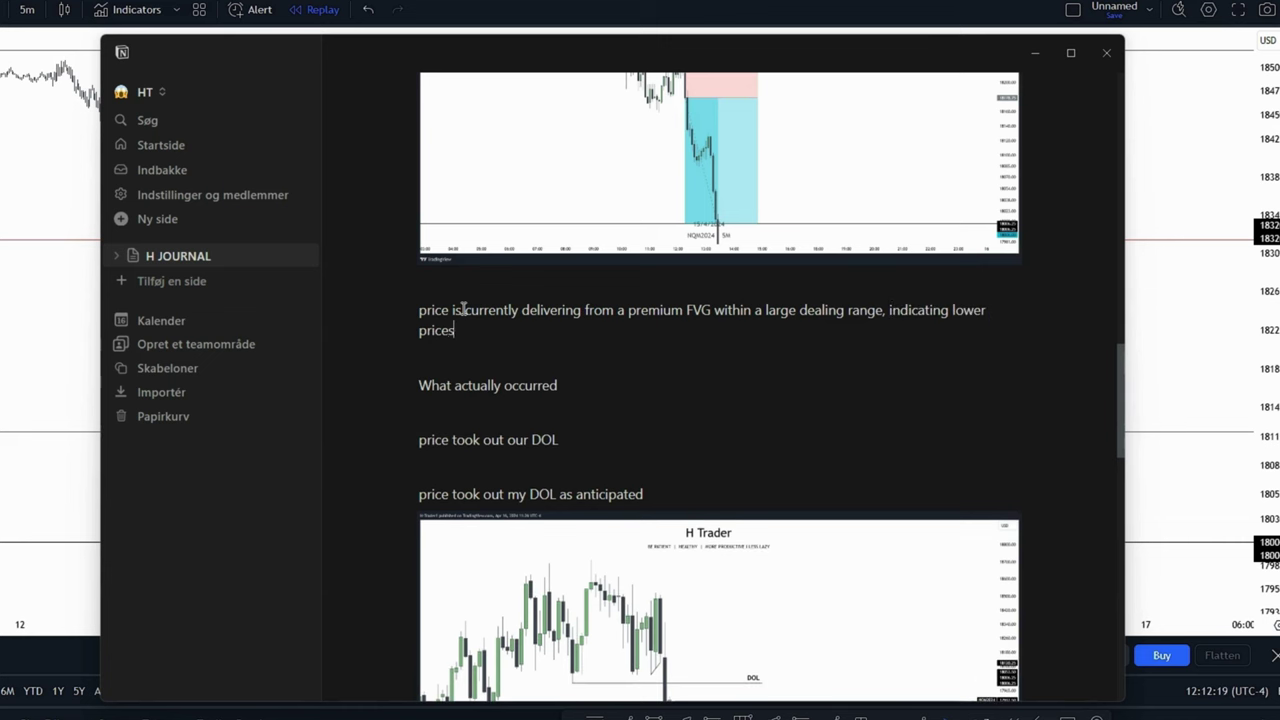
Continue the note with ", a DOL could be found at the relative EQL on daily+4h TF" and paste the copied chart image beneath
text(, )
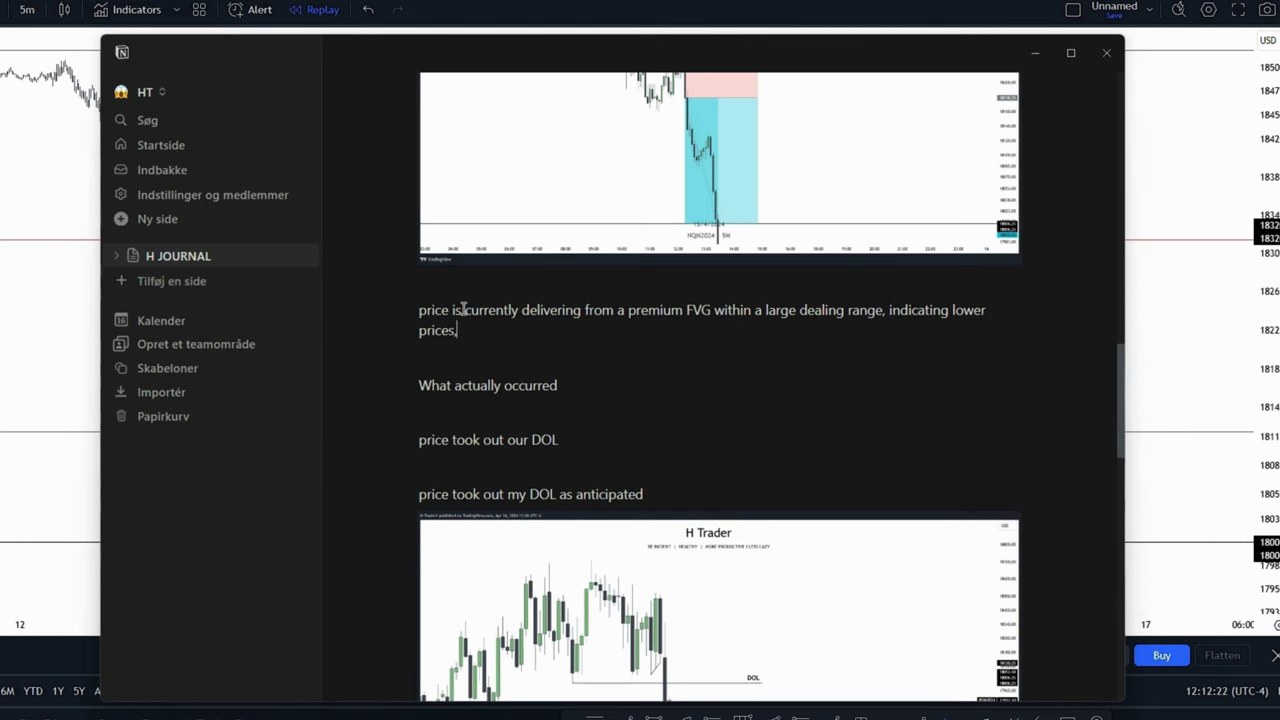
text(a DOOL would be found )
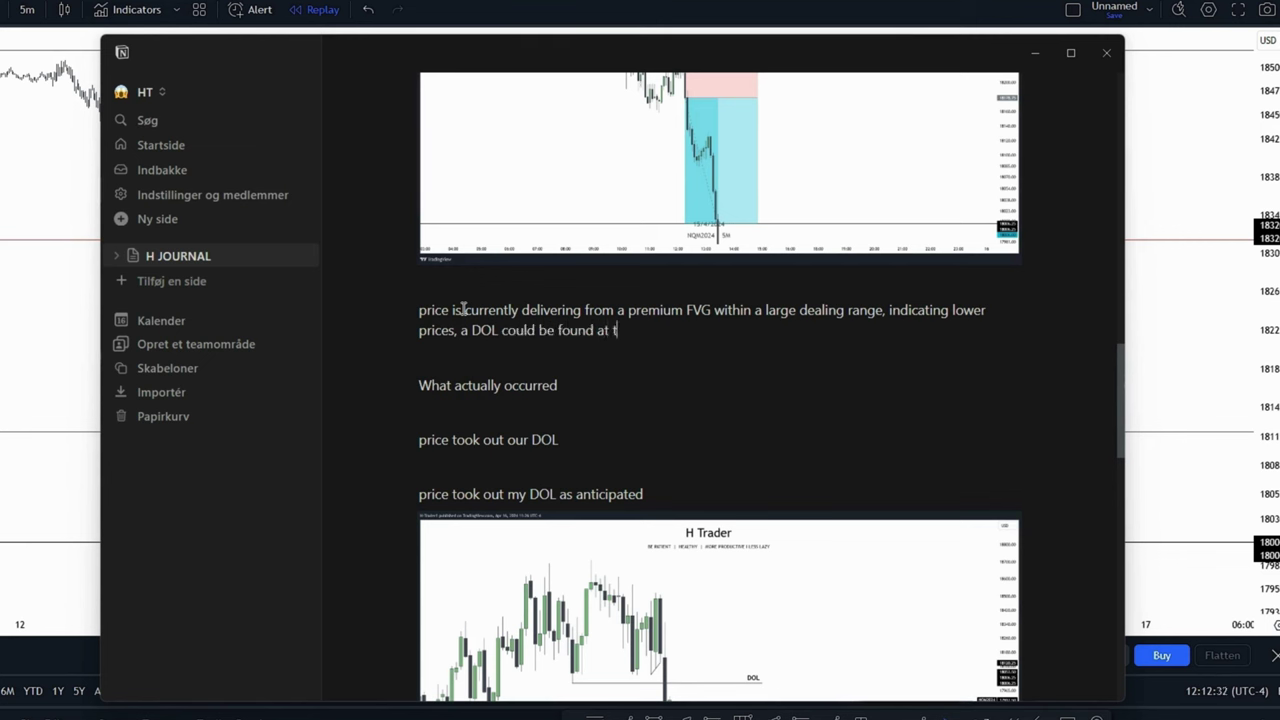
text(at the relative EQL on)
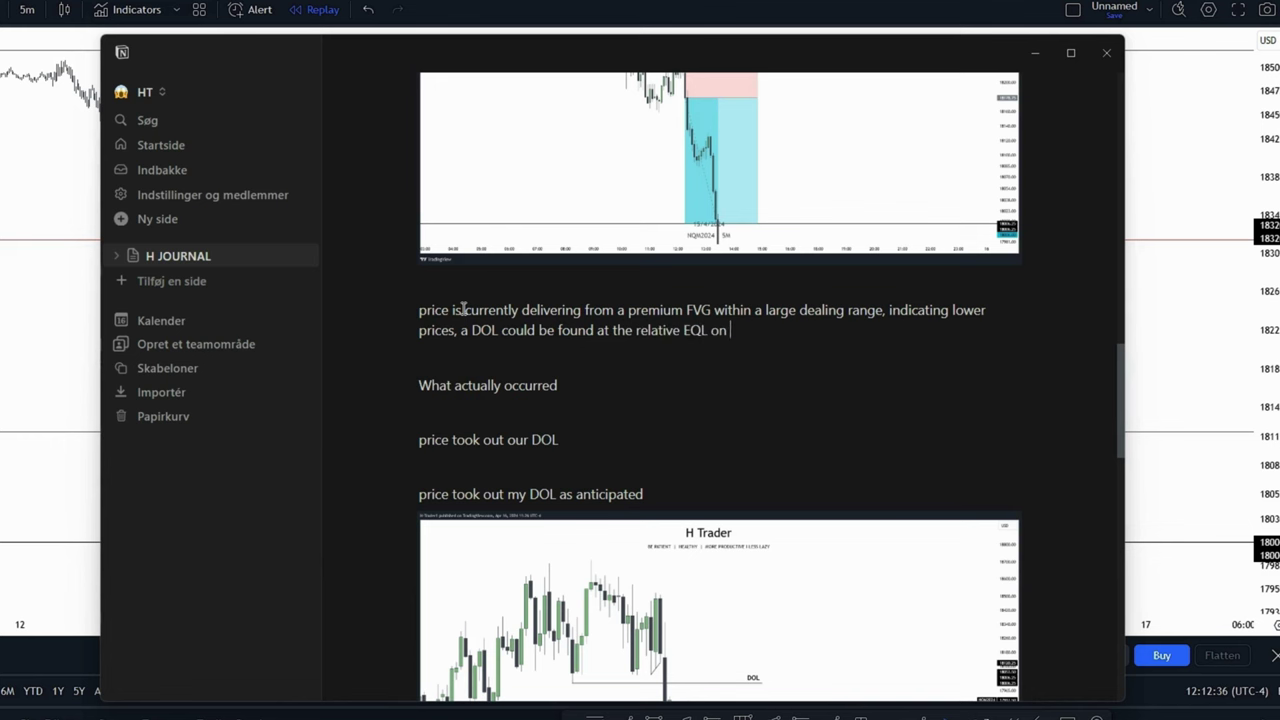
text( daily+4h TF)
key(Return)
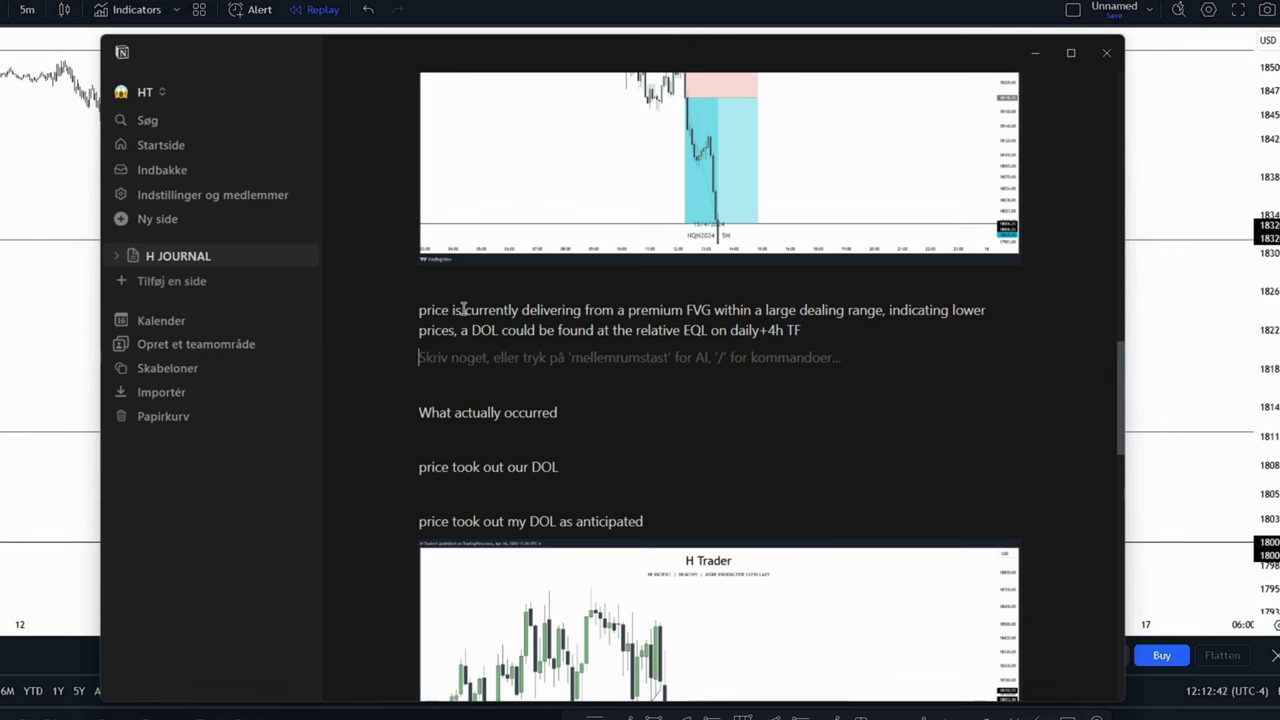
key(ctrl+v)
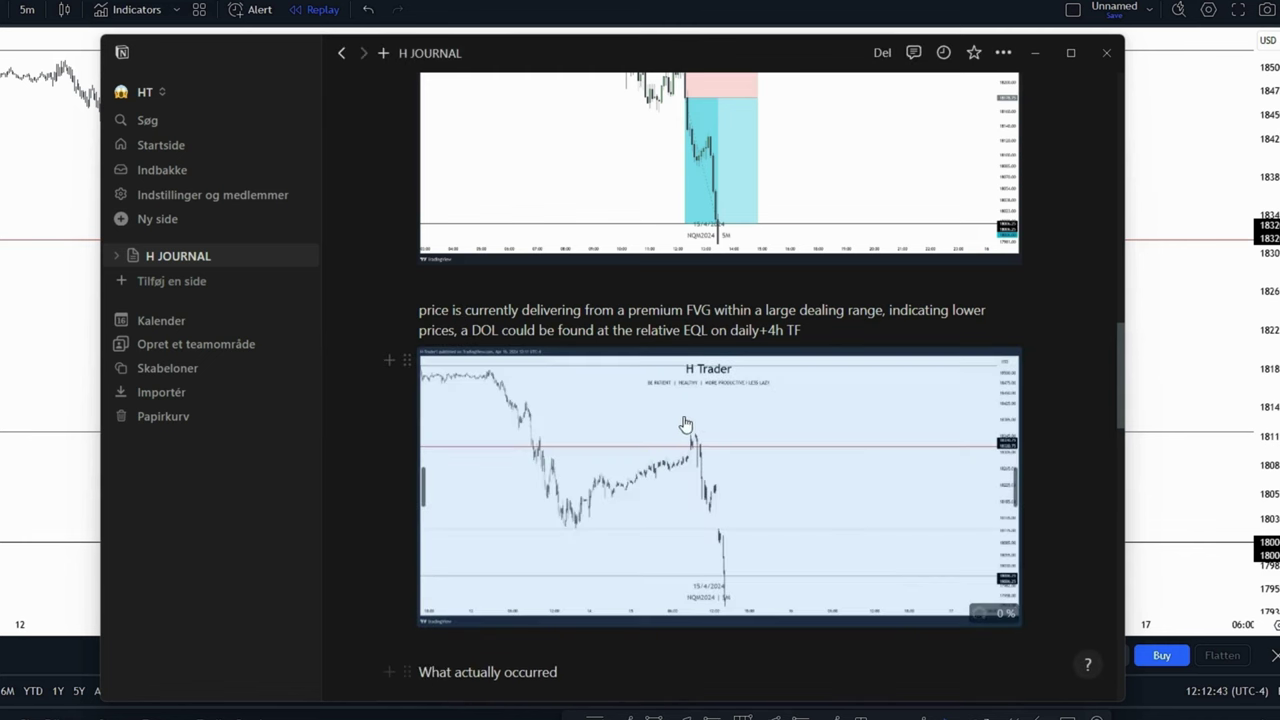
scroll(786, 440, down, 1)
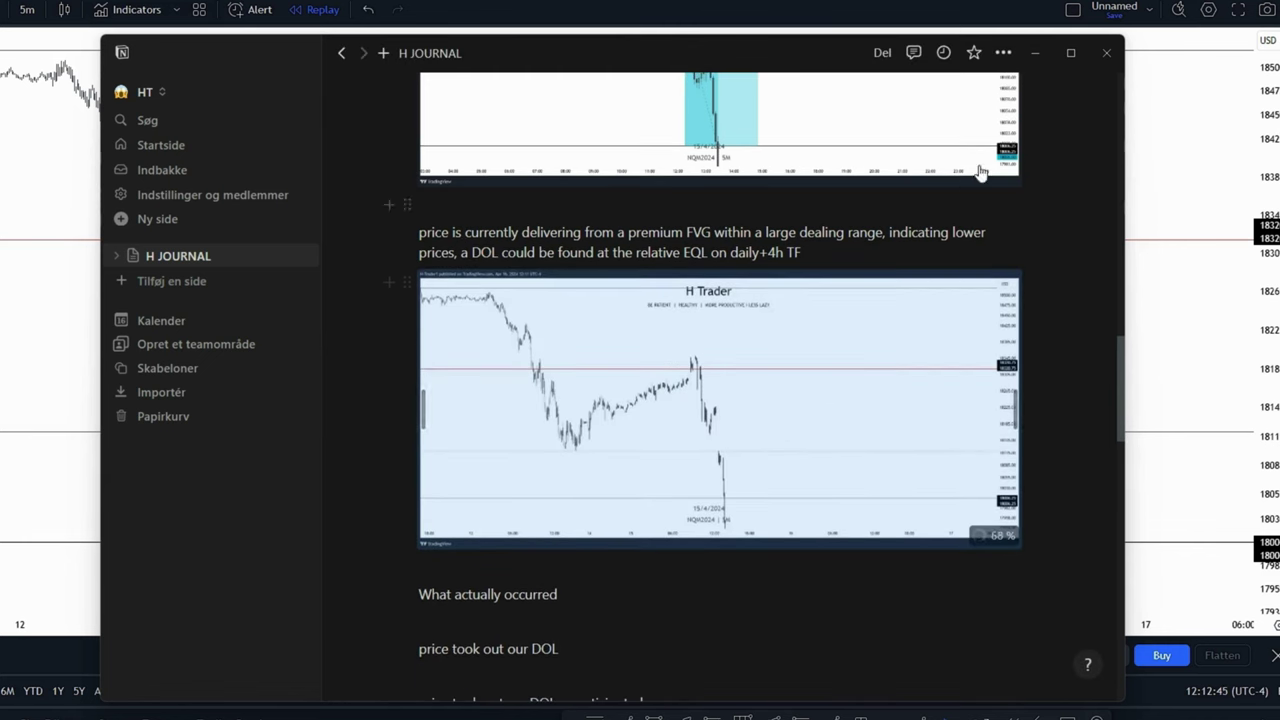
Return to the TradingView chart, rewind the replay to 15 Apr '24 10:35 and replay until price falls below the lowest horizontal line
click(1032, 54)
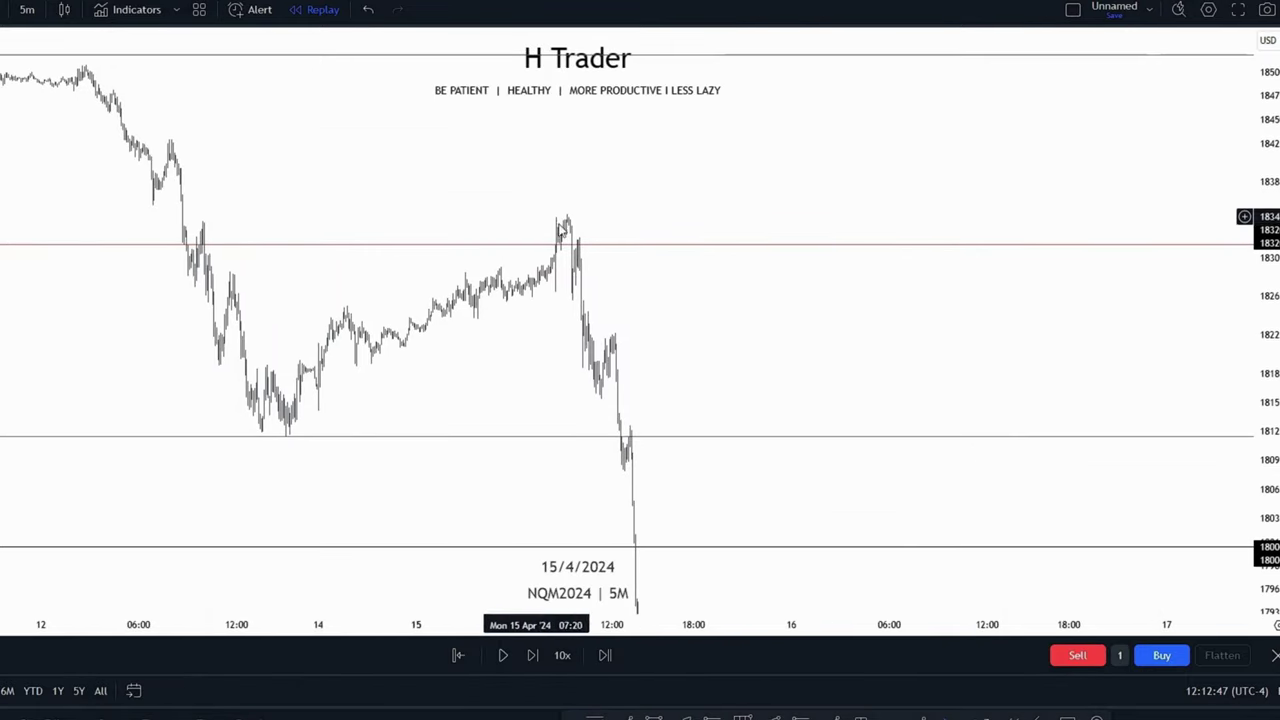
key(alt+shift+Left)
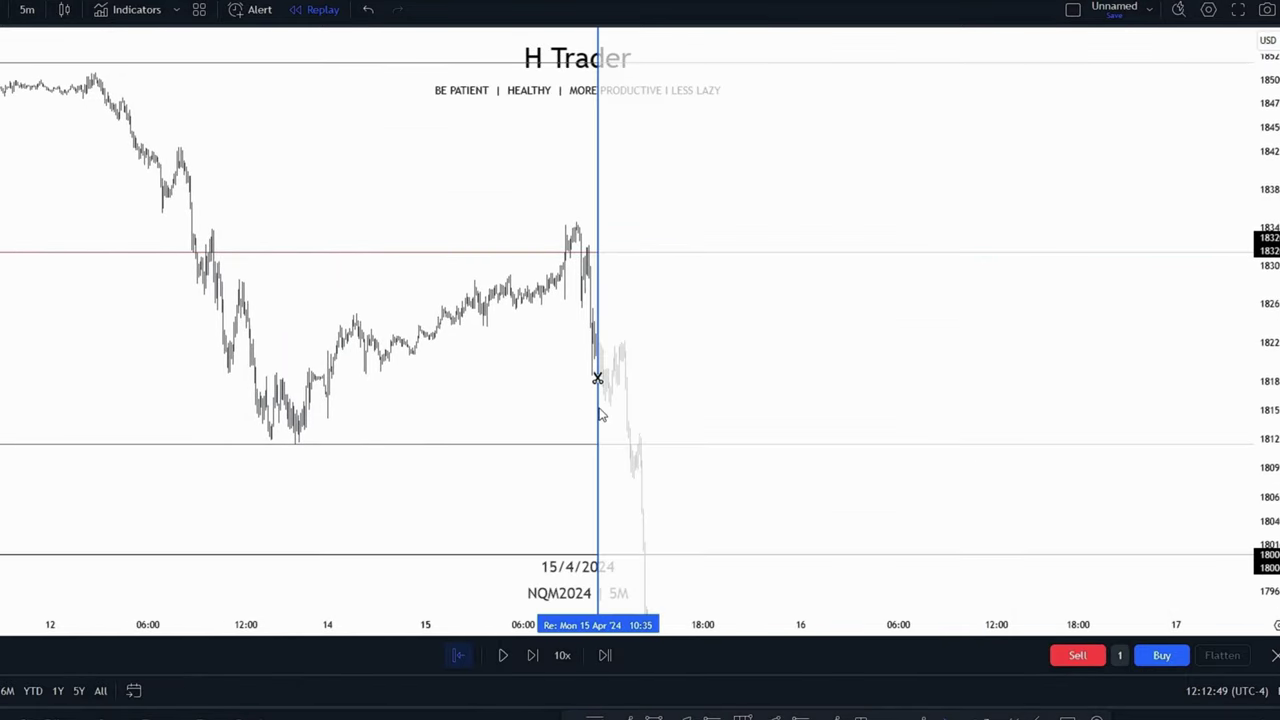
click(597, 374)
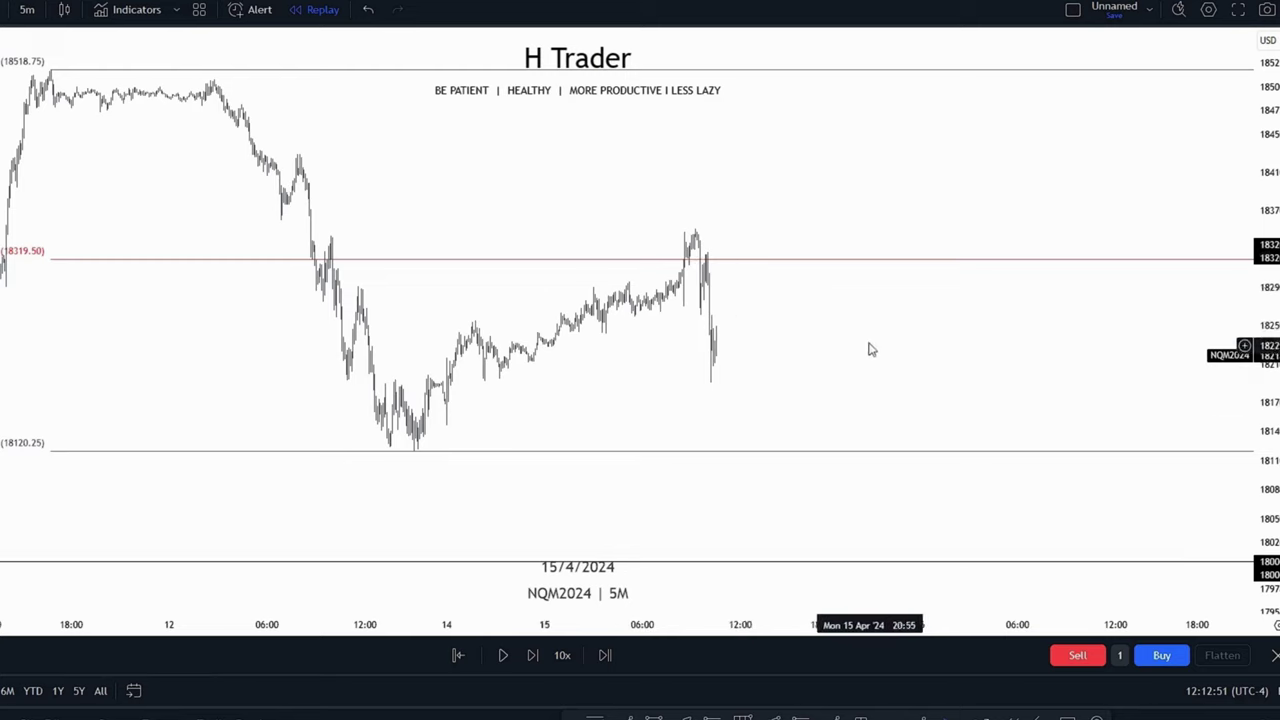
click(505, 656)
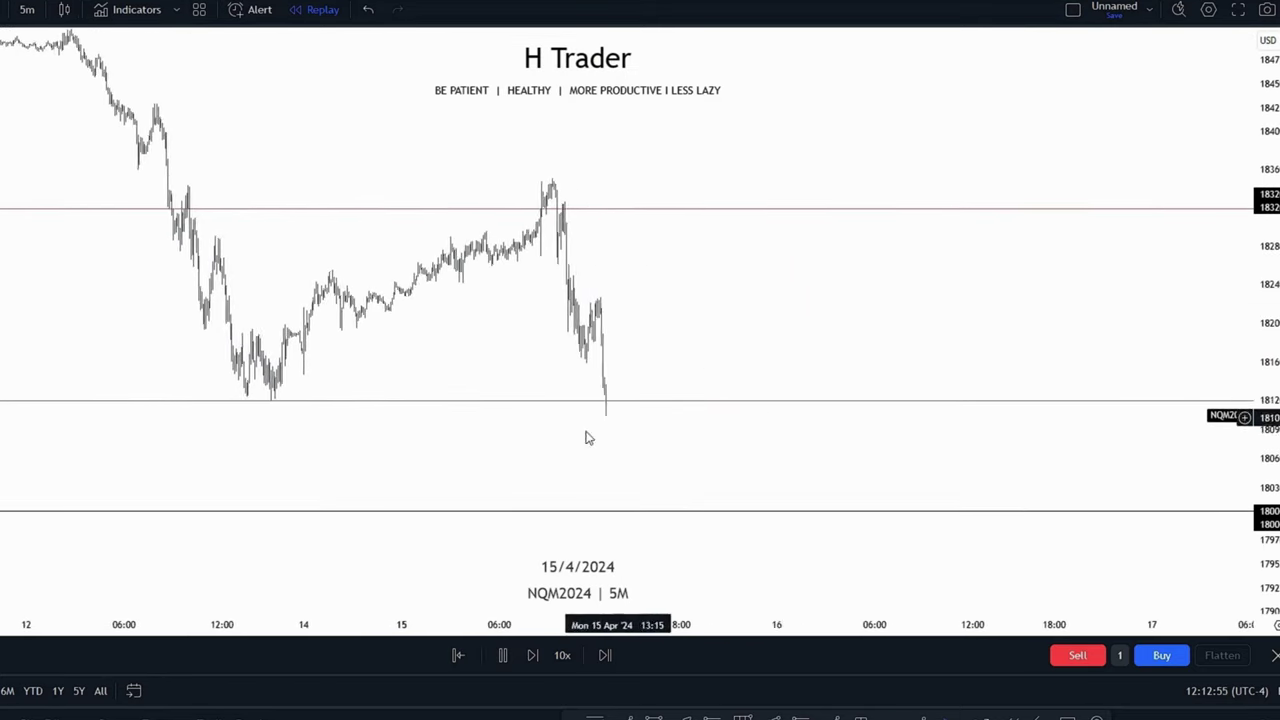
click(503, 655)
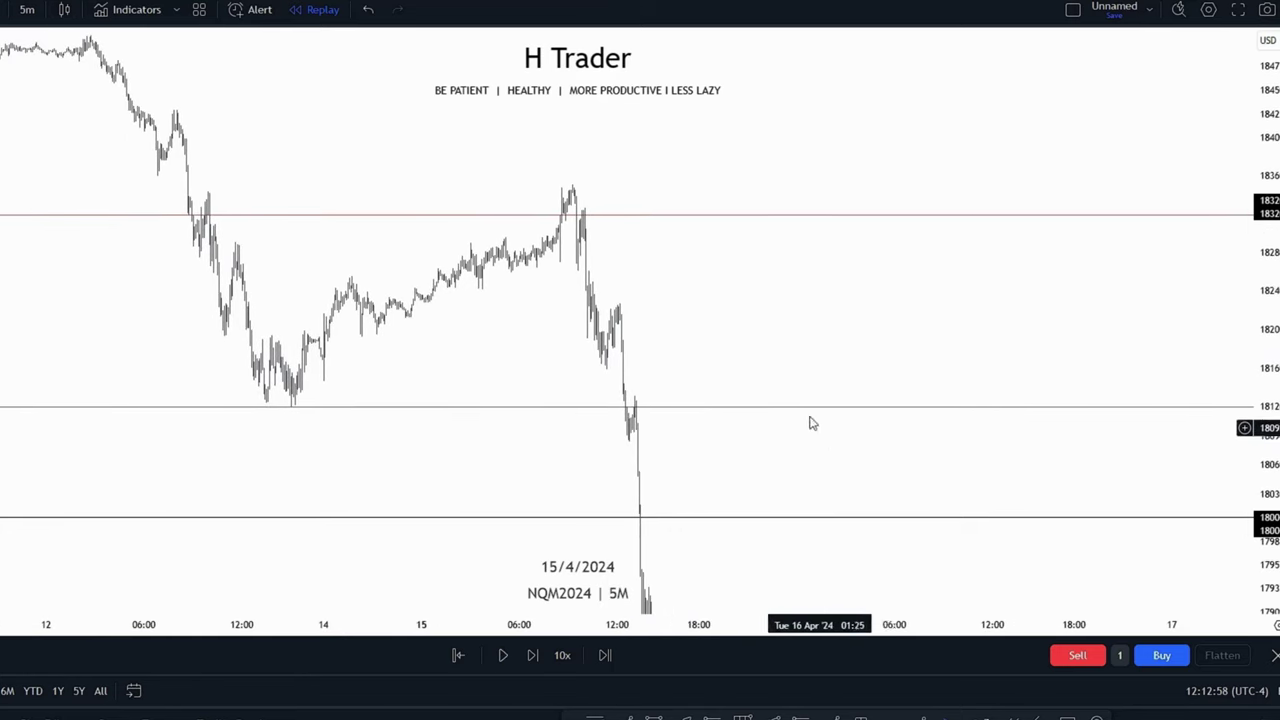
Copy an image of the replayed 5-minute chart with the retracement levels and return to the Notion journal
click(1267, 9)
click(1185, 90)
key(alt+Tab)
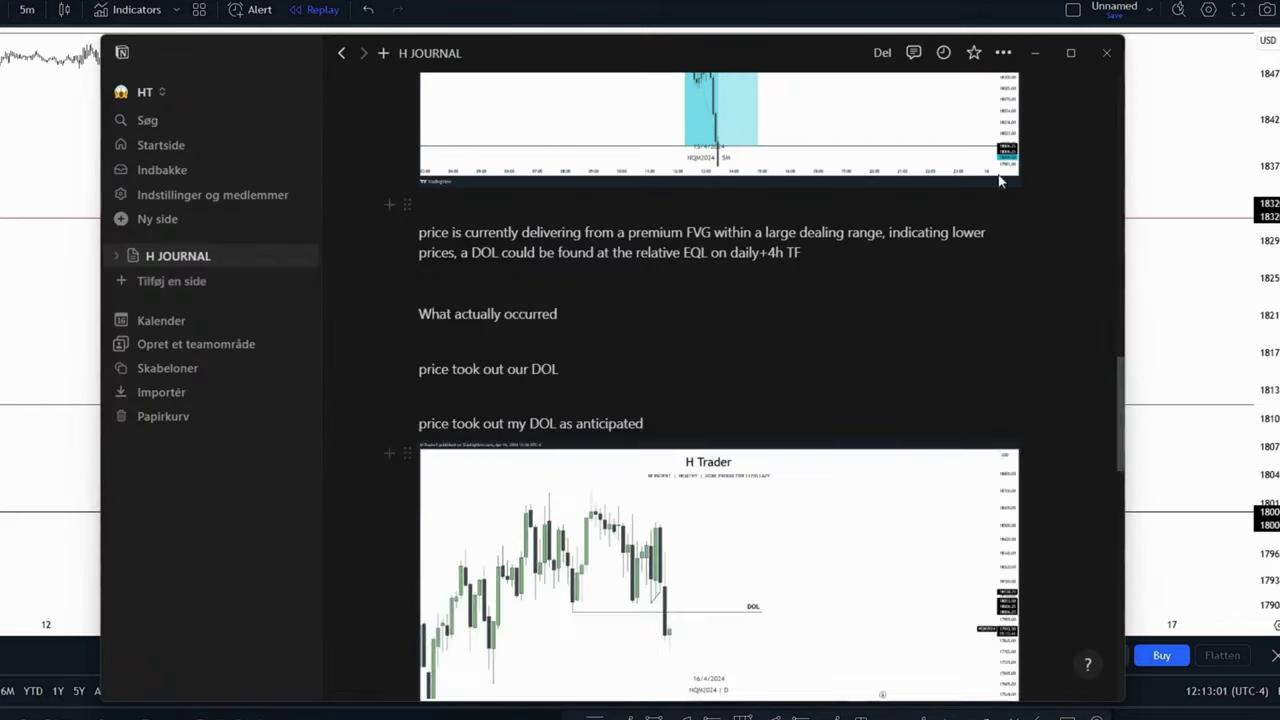
key(ctrl+v)
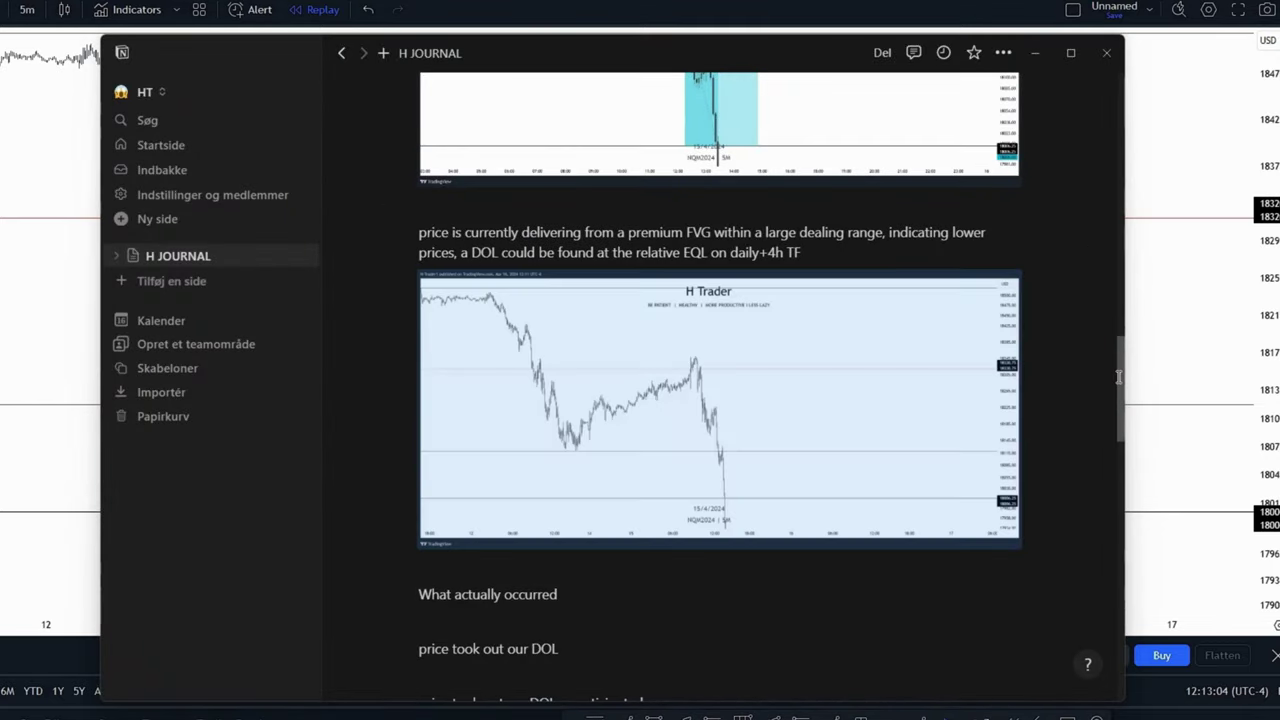
At the page end, write "price reached our DOL as anticipated because price respected a premium FVG within a large dealing range" and paste the chart image beneath
drag(1124, 387, 1122, 650)
click(710, 620)
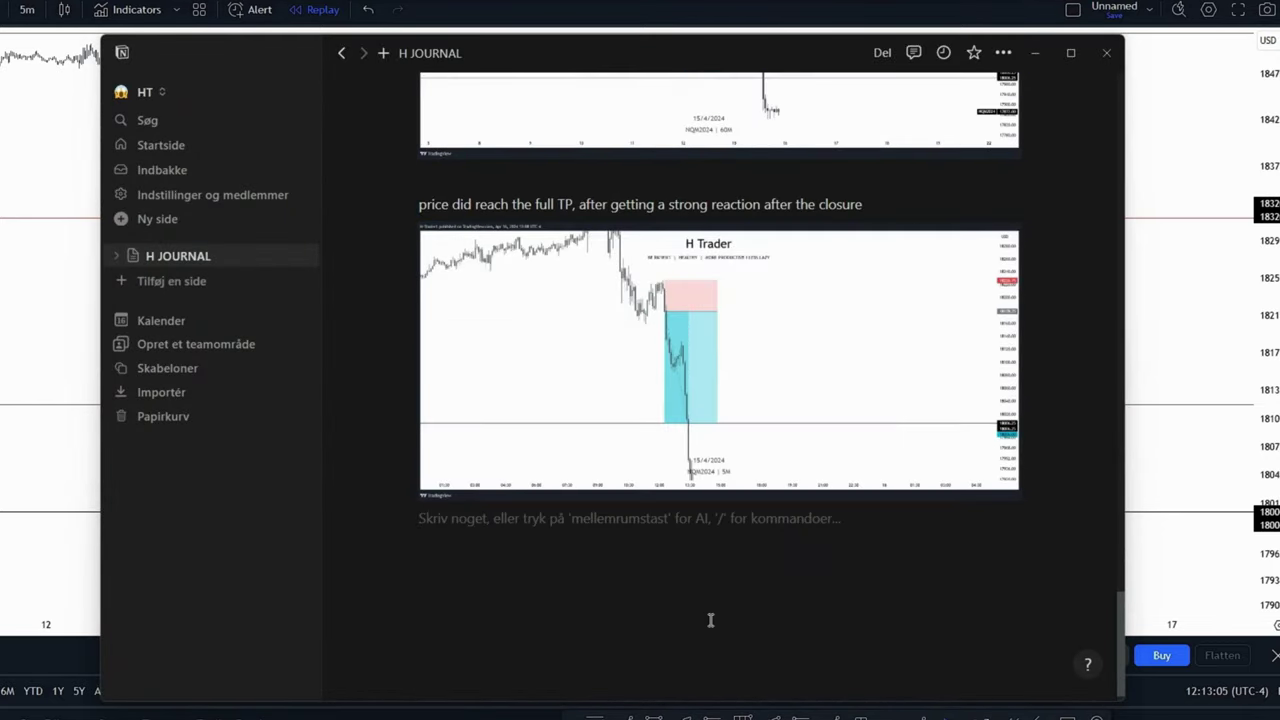
key(Return)
text(price reac)
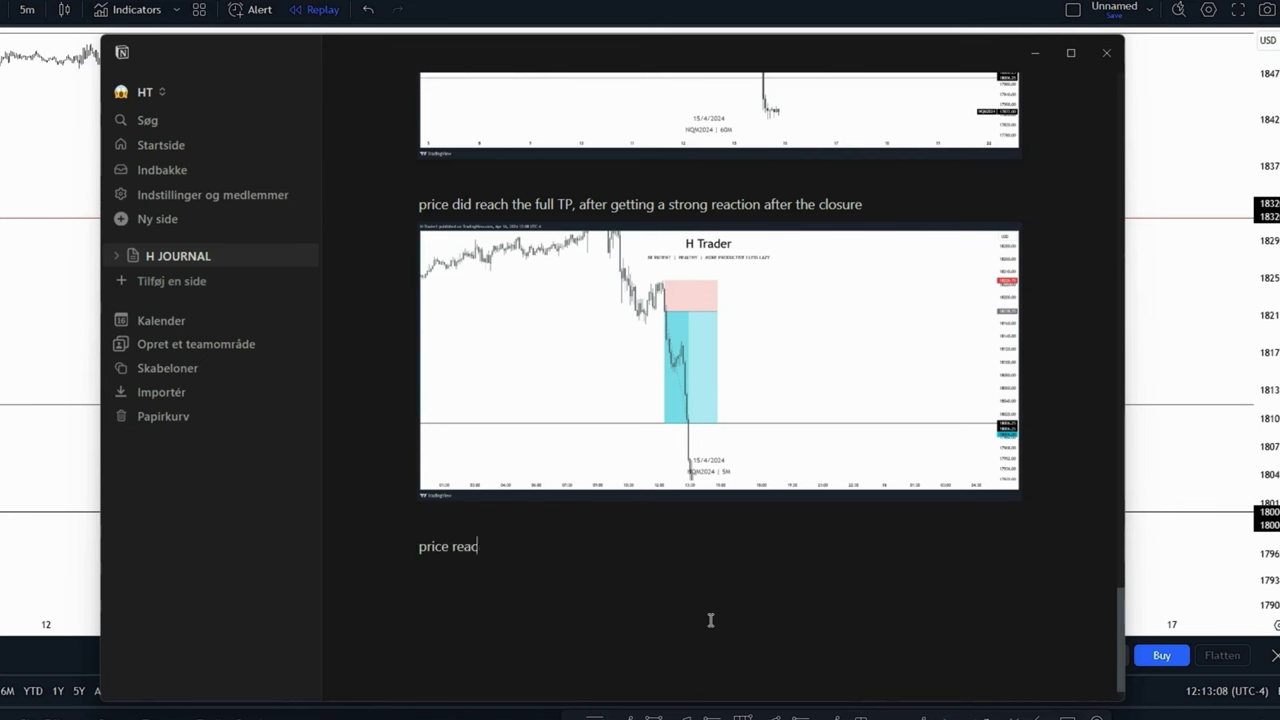
text(hed our DOL as antic)
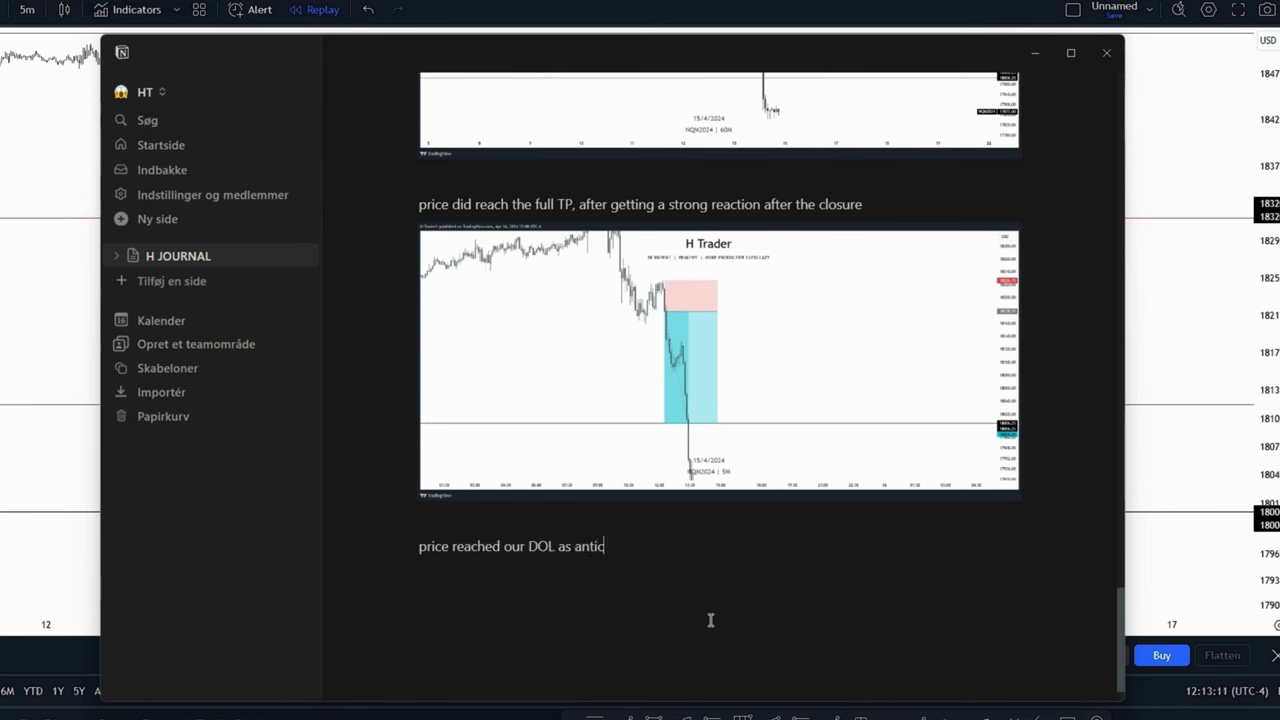
text(ipated because price )
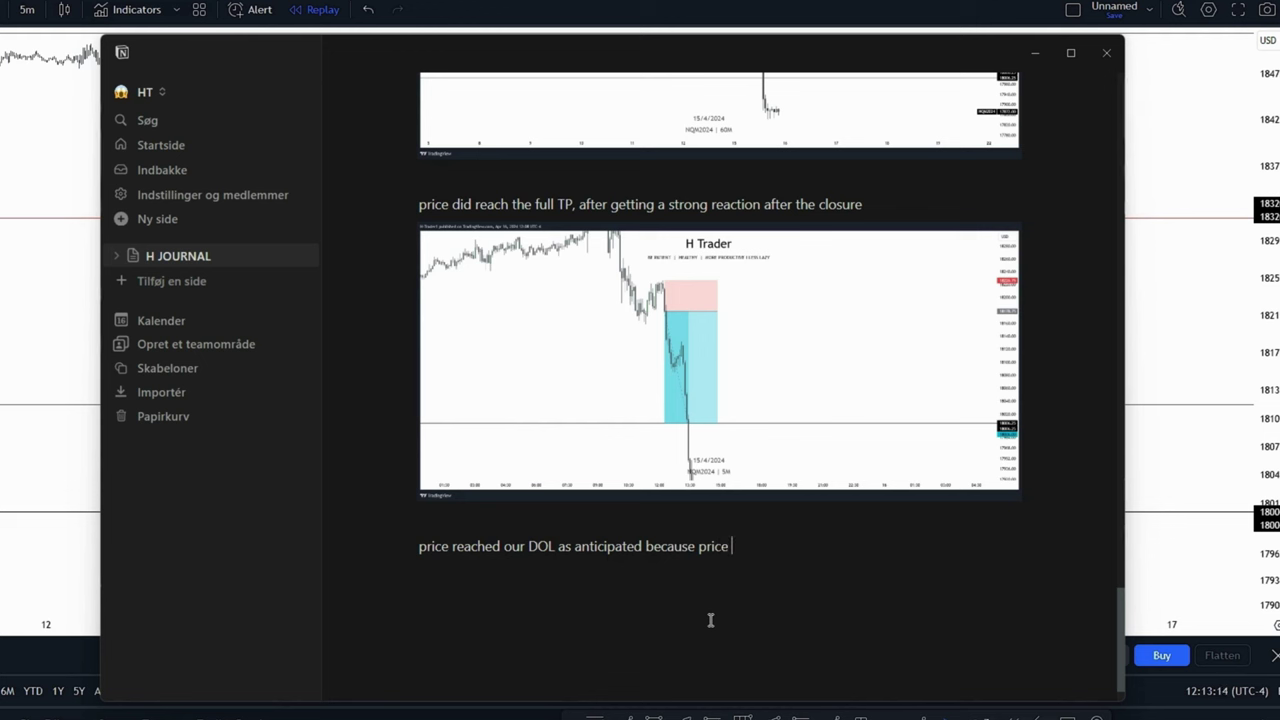
text(respected a premium F)
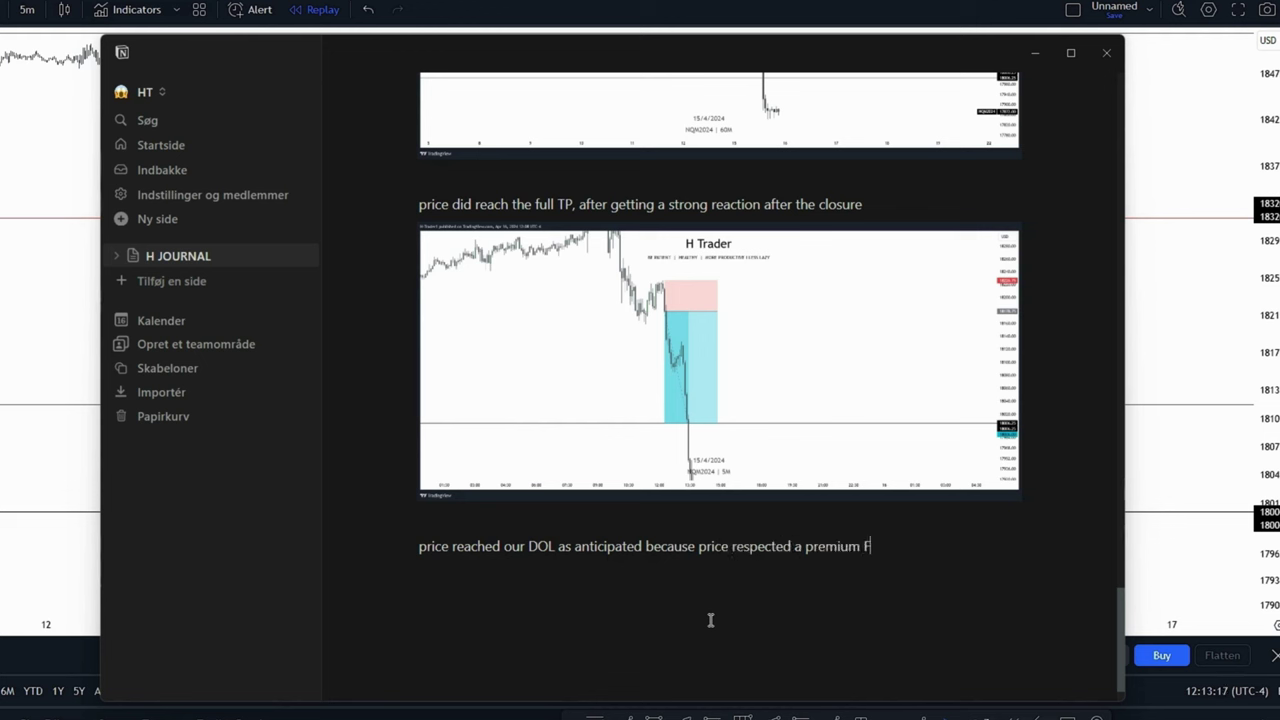
text(VG within a large de)
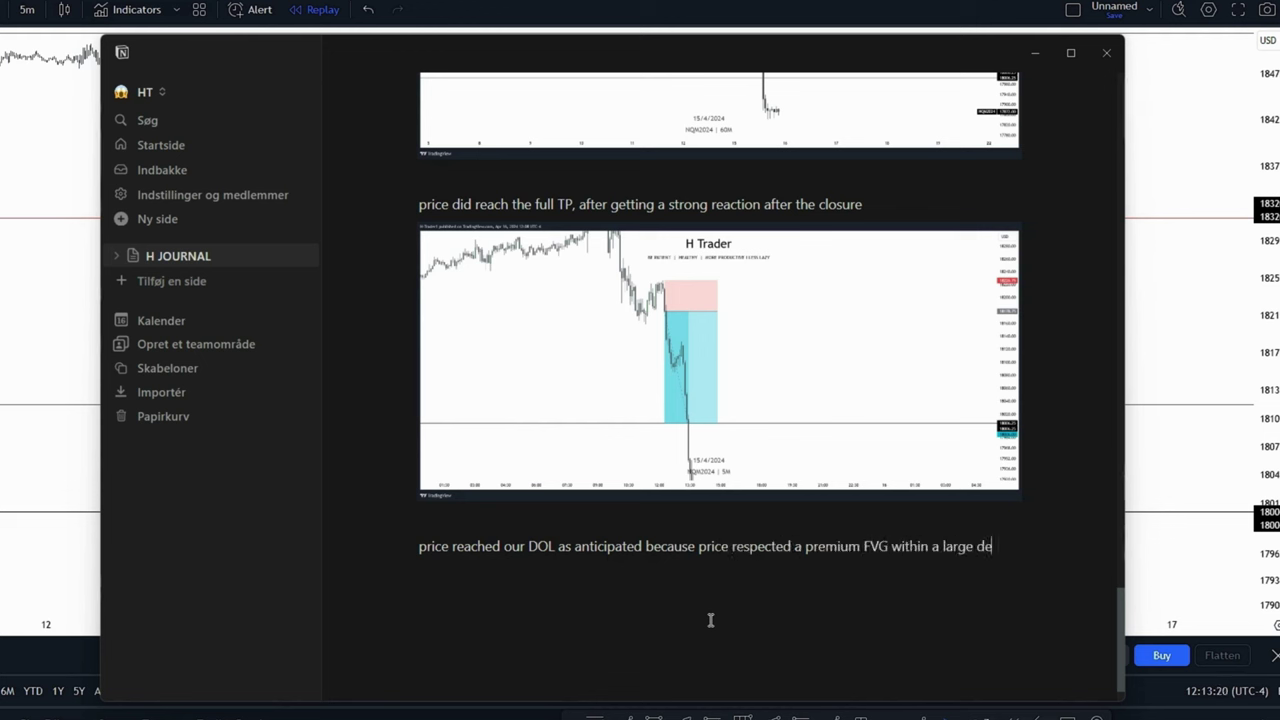
text(aling range)
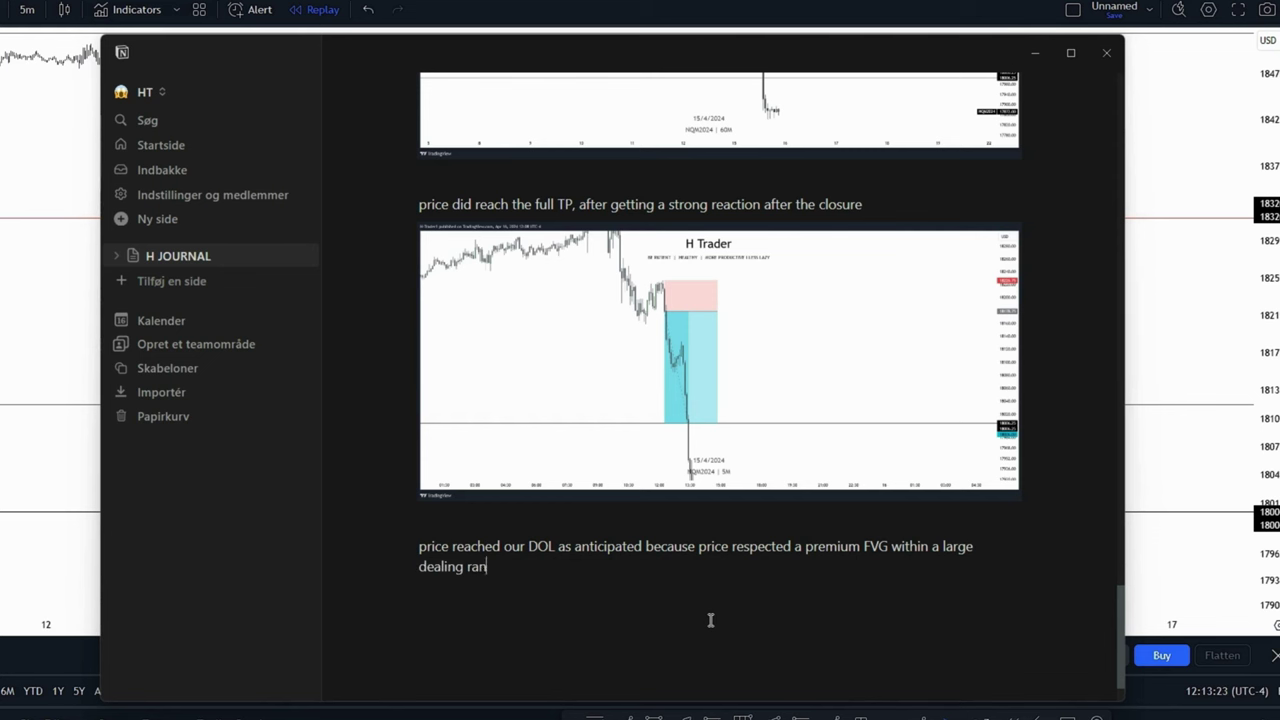
key(Return)
key(ctrl+v)
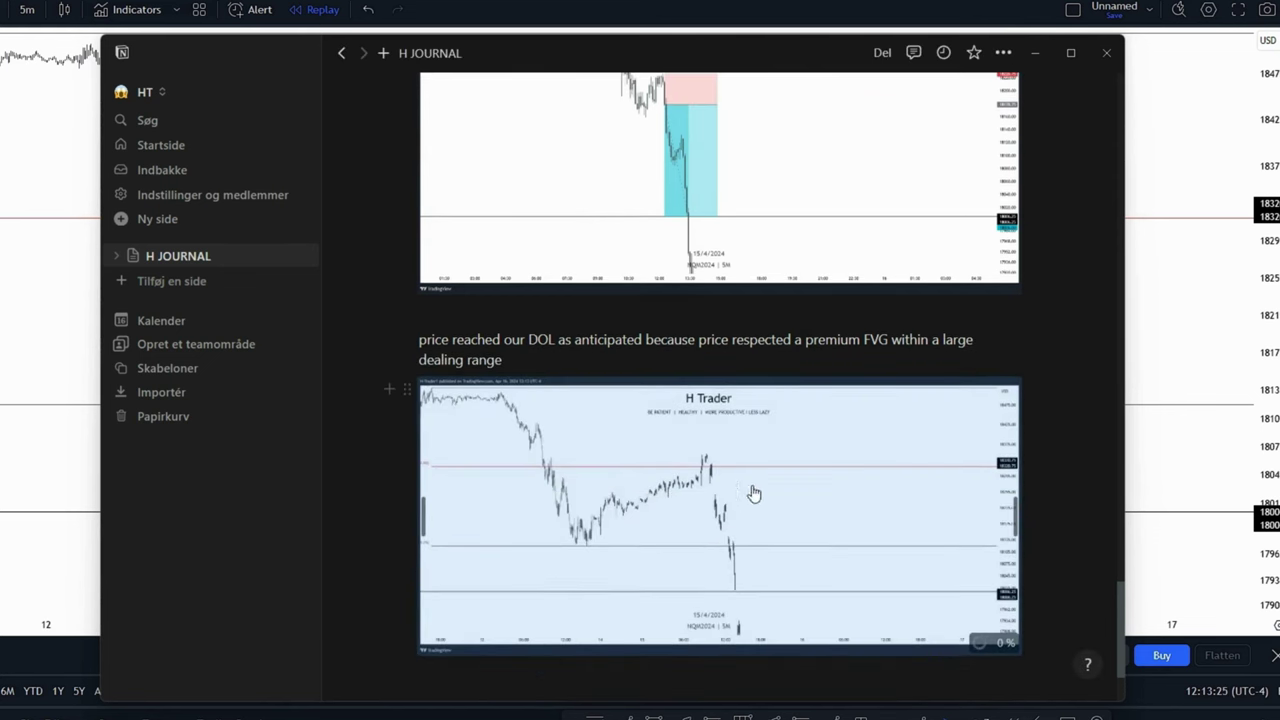